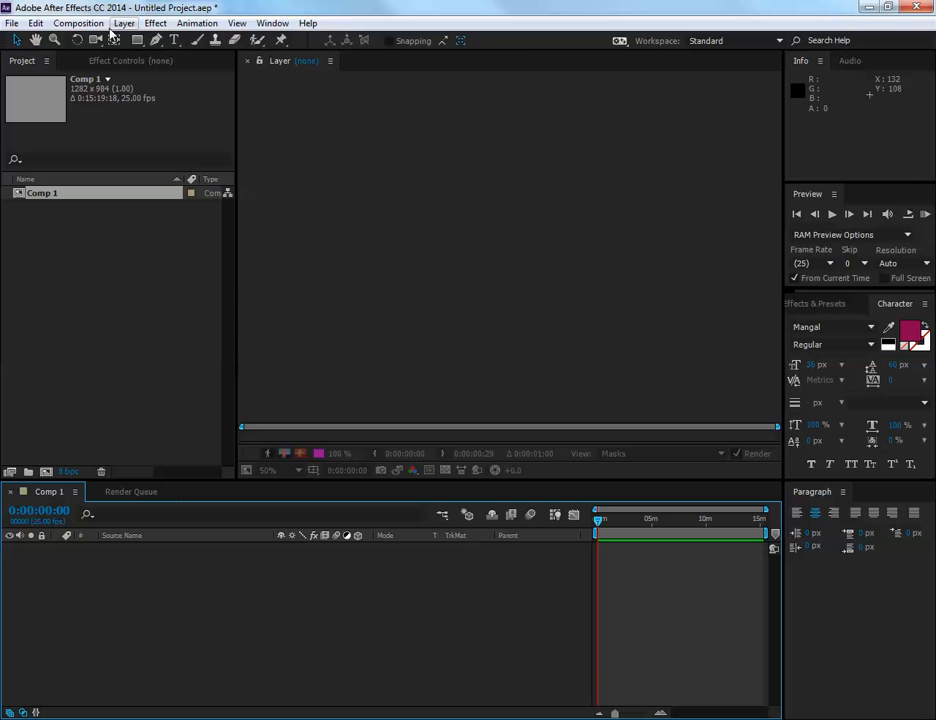
# Create a new full-size white solid layer in Comp 1
pyautogui.click(90, 28)
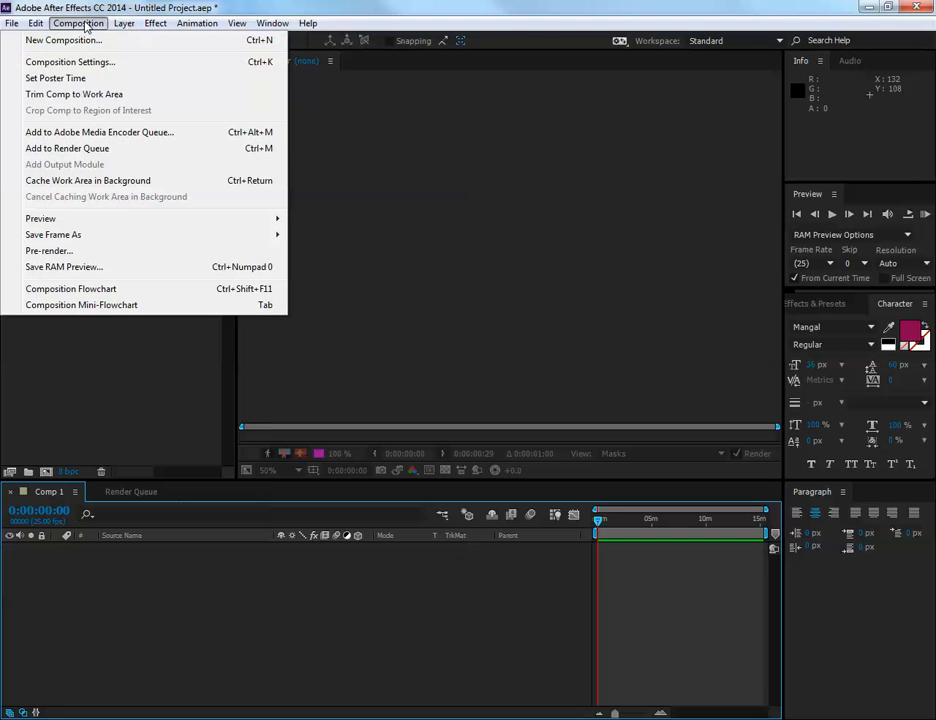
pyautogui.click(90, 22)
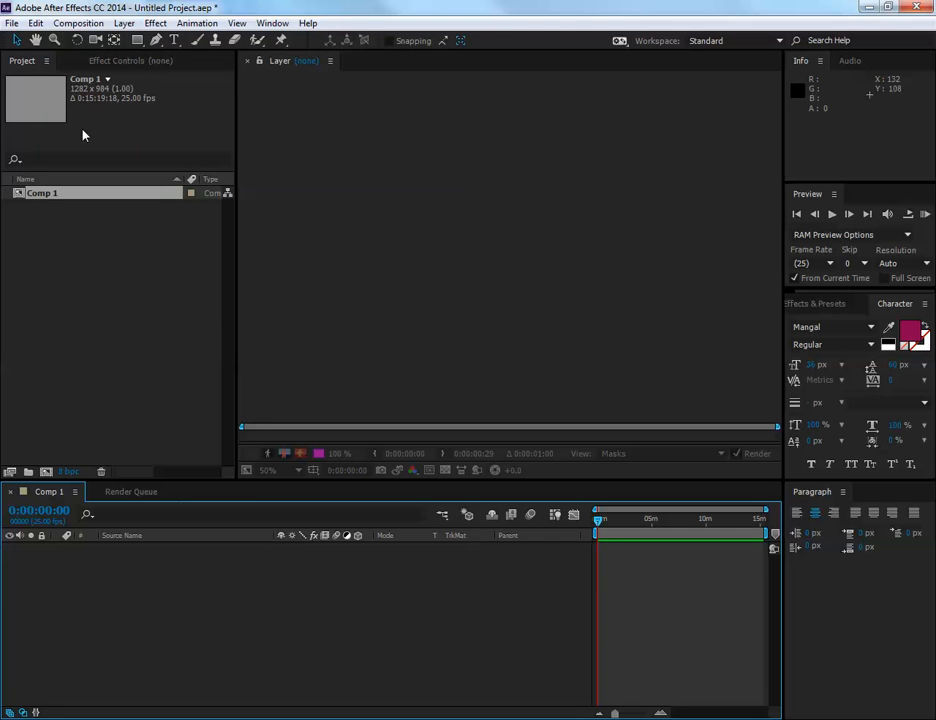
pyautogui.click(124, 23)
pyautogui.moveTo(127, 40)
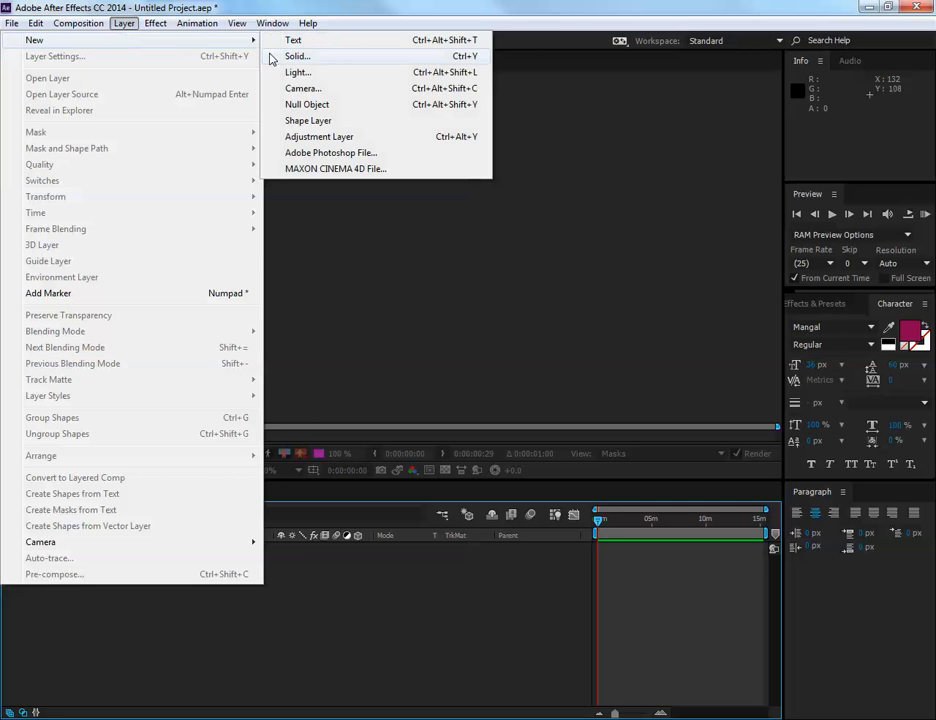
pyautogui.click(300, 56)
pyautogui.click(514, 497)
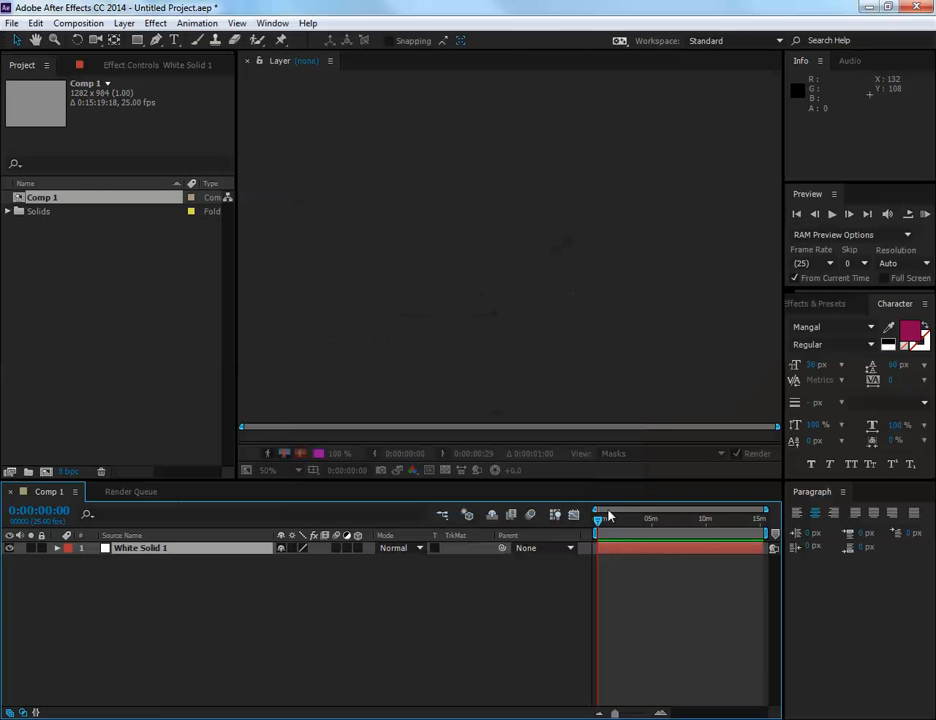
pyautogui.moveTo(614, 523); pyautogui.dragTo(589, 533)
# Draw a closed three-point Pen mask on the white solid with a nearly straight upper edge and a curved lower edge
pyautogui.press('g')
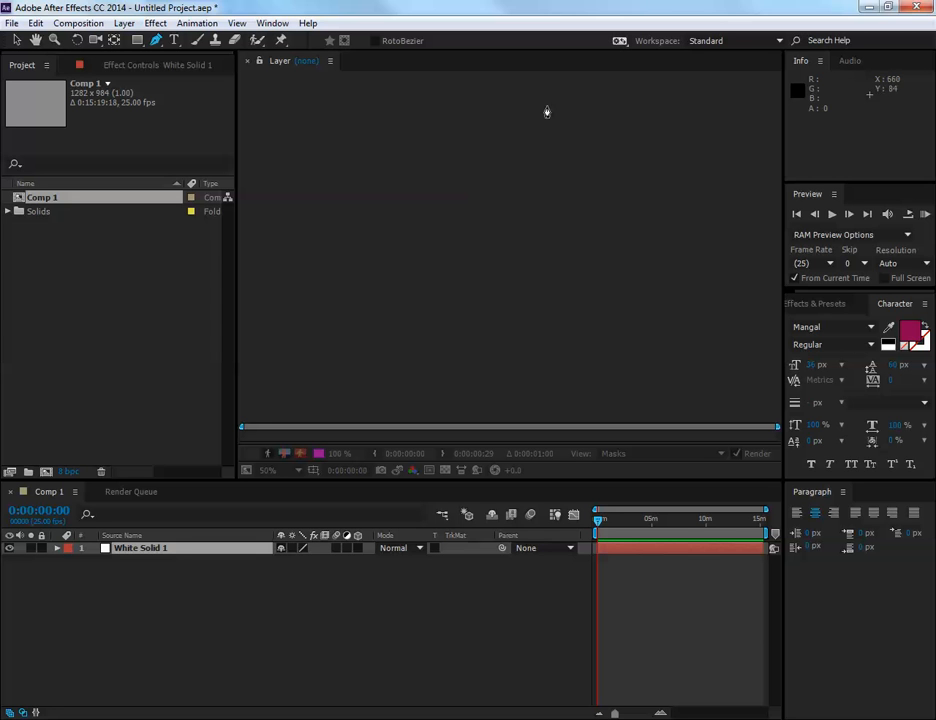
pyautogui.moveTo(407, 66); pyautogui.dragTo(405, 67)
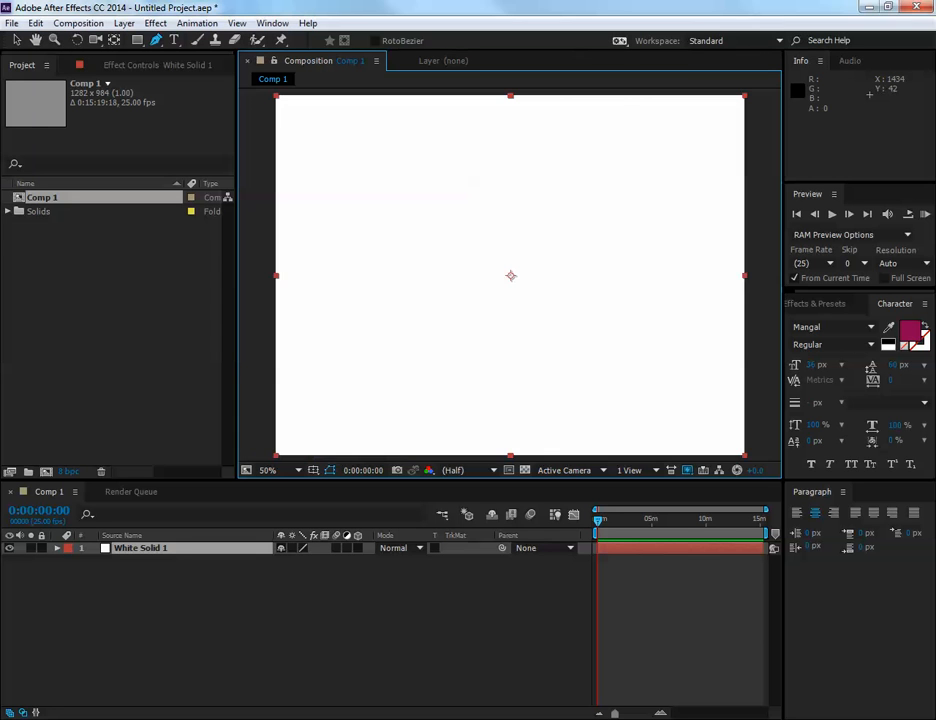
pyautogui.click(370, 195)
pyautogui.click(592, 217)
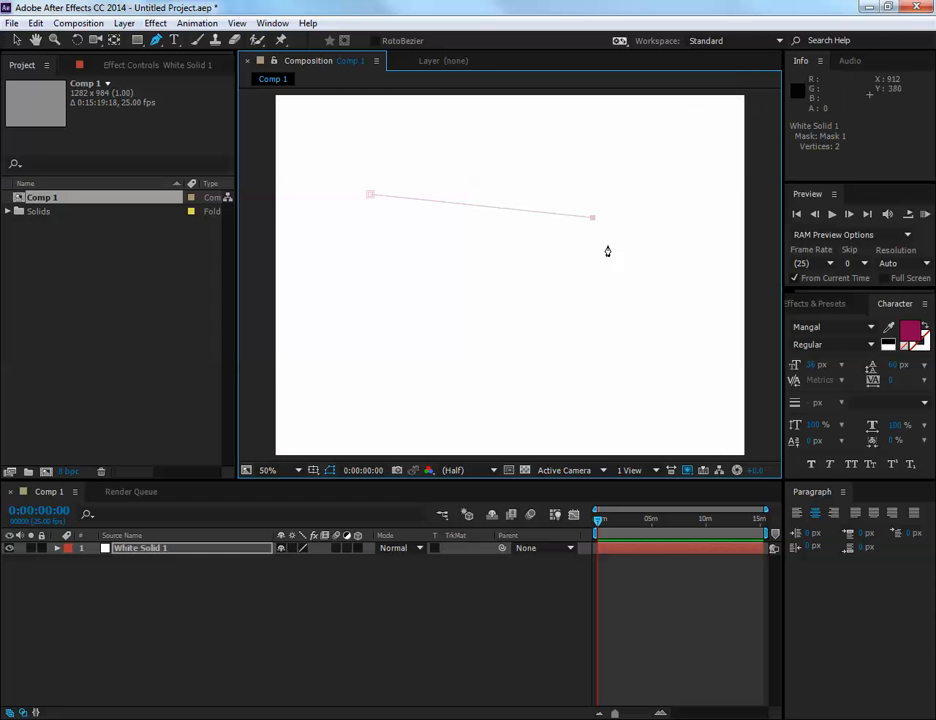
pyautogui.moveTo(494, 277); pyautogui.dragTo(445, 277)
pyautogui.click(370, 195)
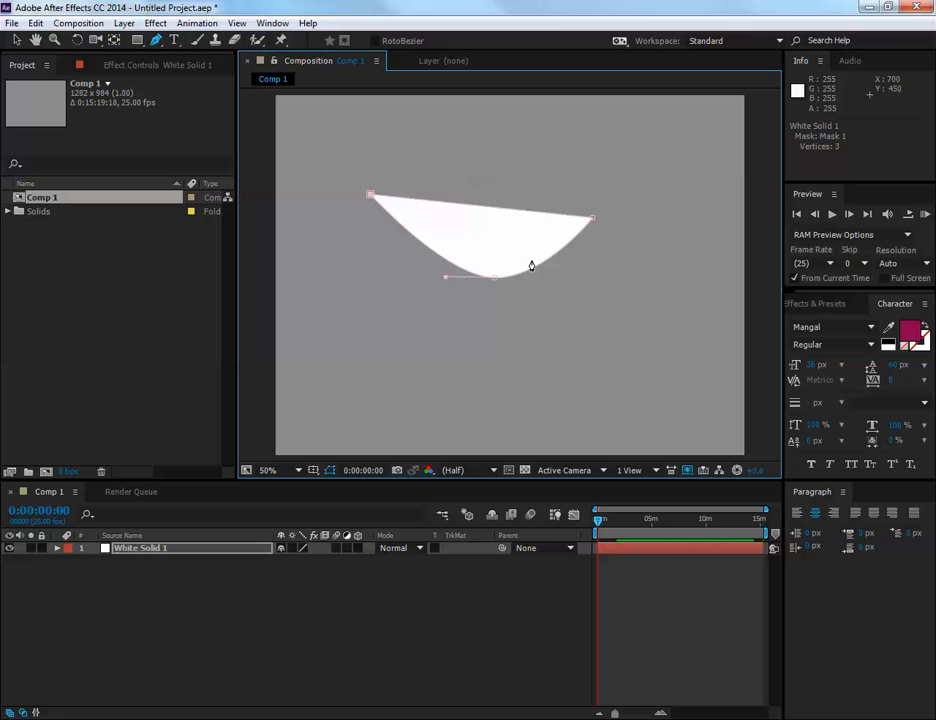
pyautogui.click(16, 40)
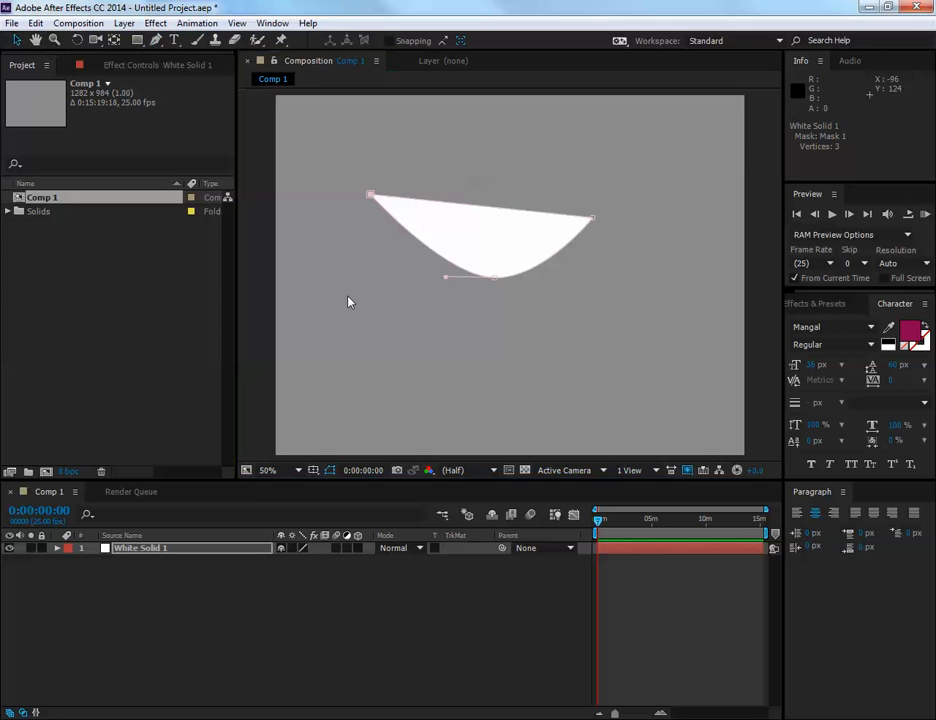
# Reveal the properties of Mask 1 on the white solid and enable Mask Path keyframing at 0:00:00:00
pyautogui.click(58, 549)
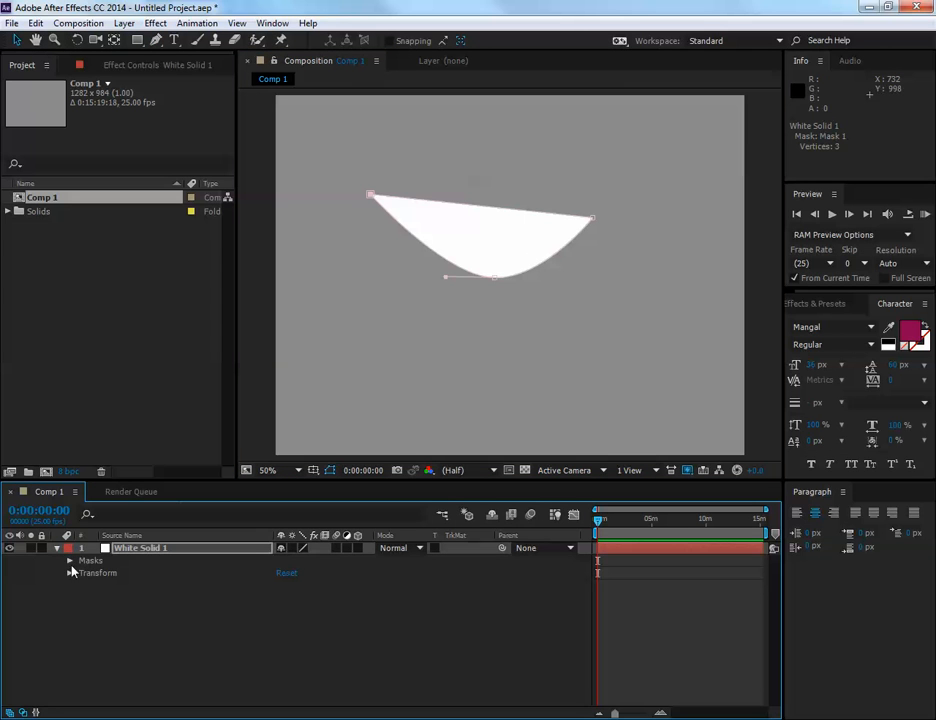
pyautogui.click(69, 560)
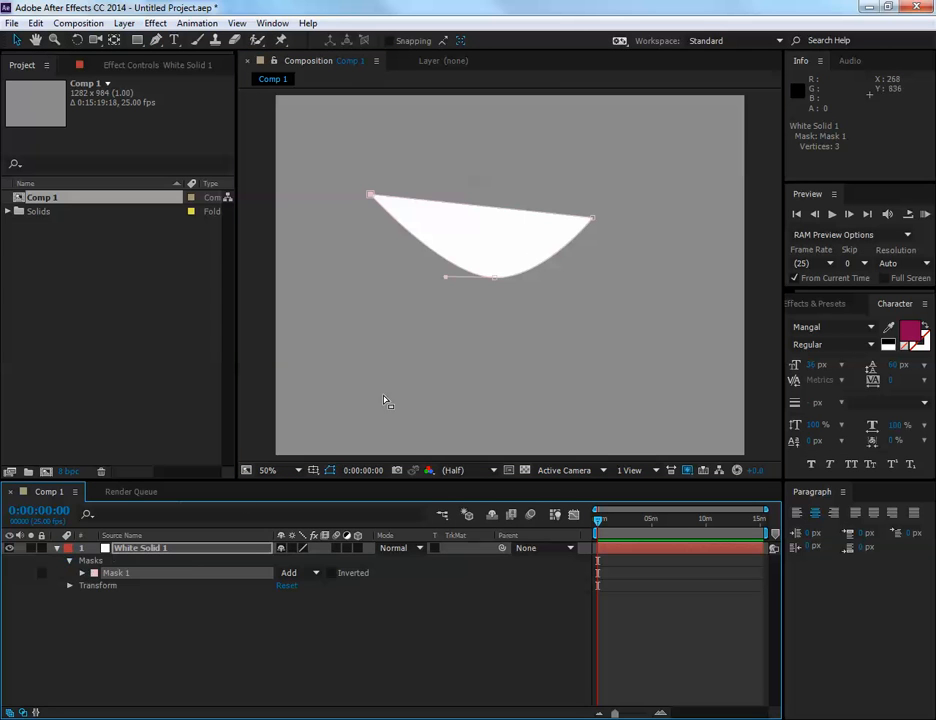
pyautogui.click(82, 573)
pyautogui.scroll(1, 476, 388)
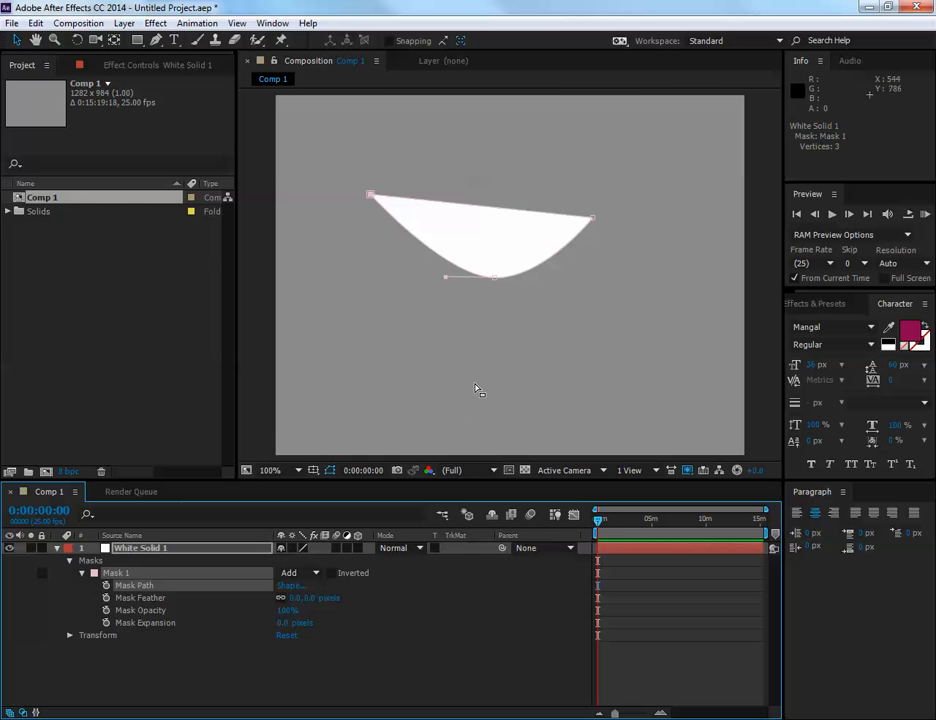
pyautogui.press('space')
pyautogui.moveTo(487, 267); pyautogui.dragTo(499, 426)
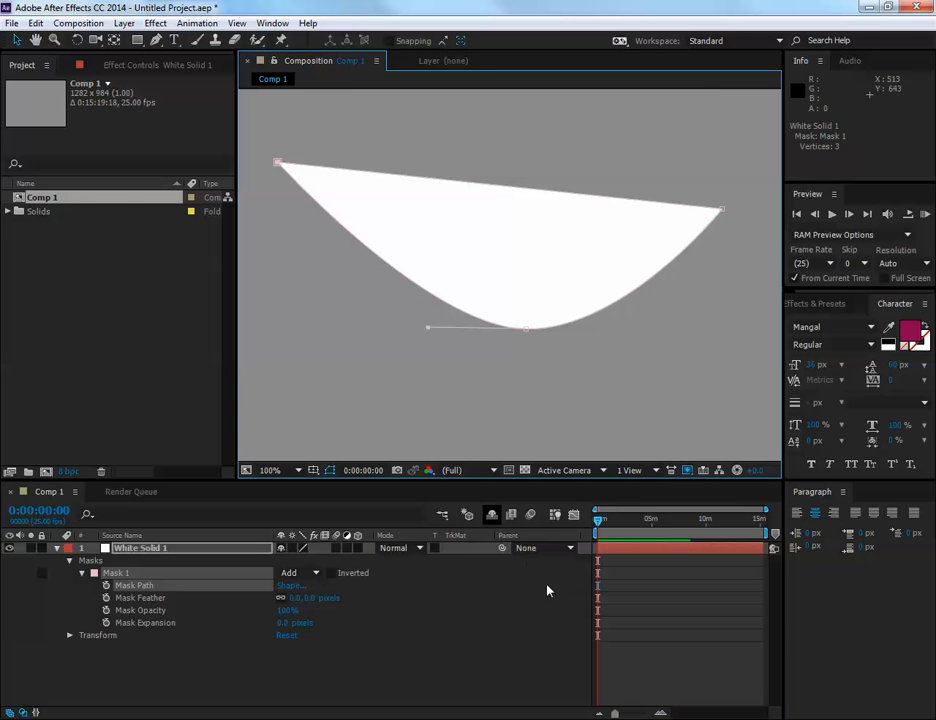
pyautogui.click(106, 585)
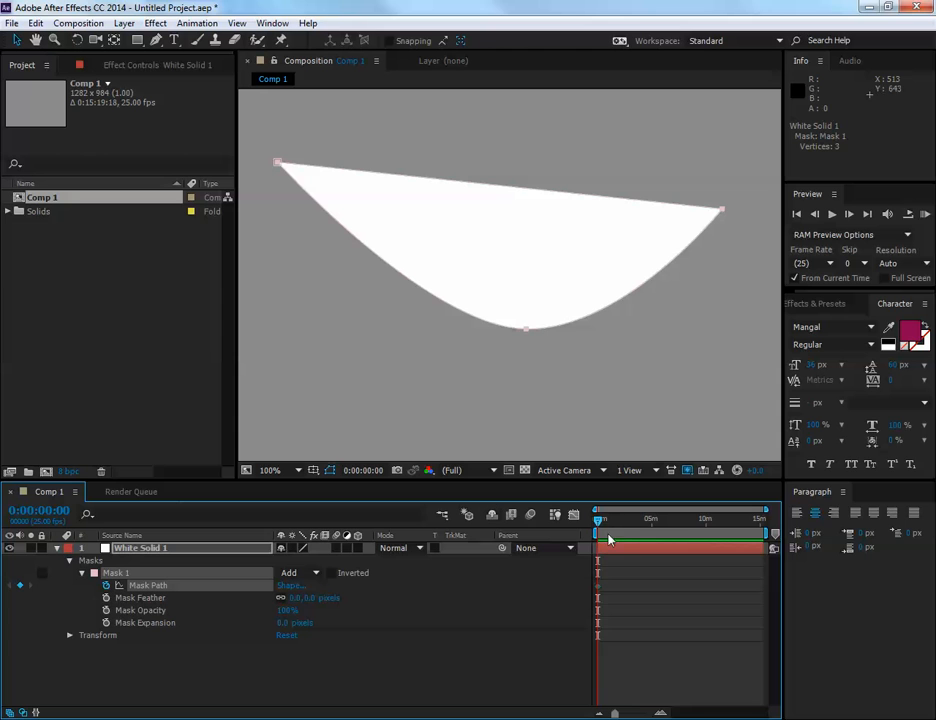
# Set the duration of Comp 1 to 0:00:10:18 in the composition settings
pyautogui.moveTo(598, 519); pyautogui.dragTo(697, 544)
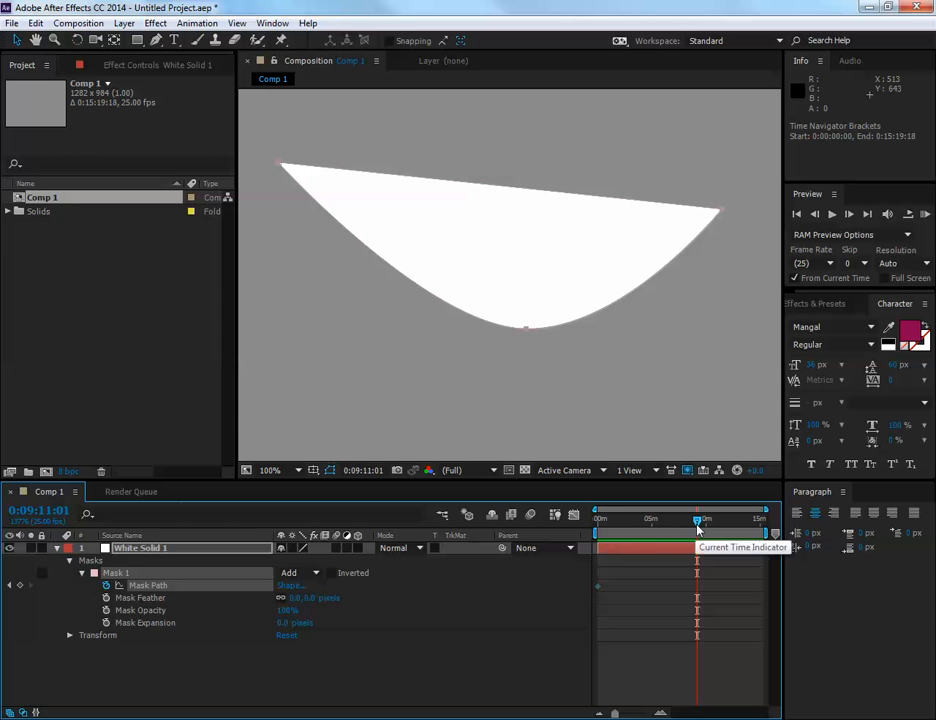
pyautogui.moveTo(697, 520)
pyautogui.mouseDown()
pyautogui.moveTo(710, 522)
pyautogui.moveTo(700, 522)
pyautogui.mouseUp()
pyautogui.click(658, 537)
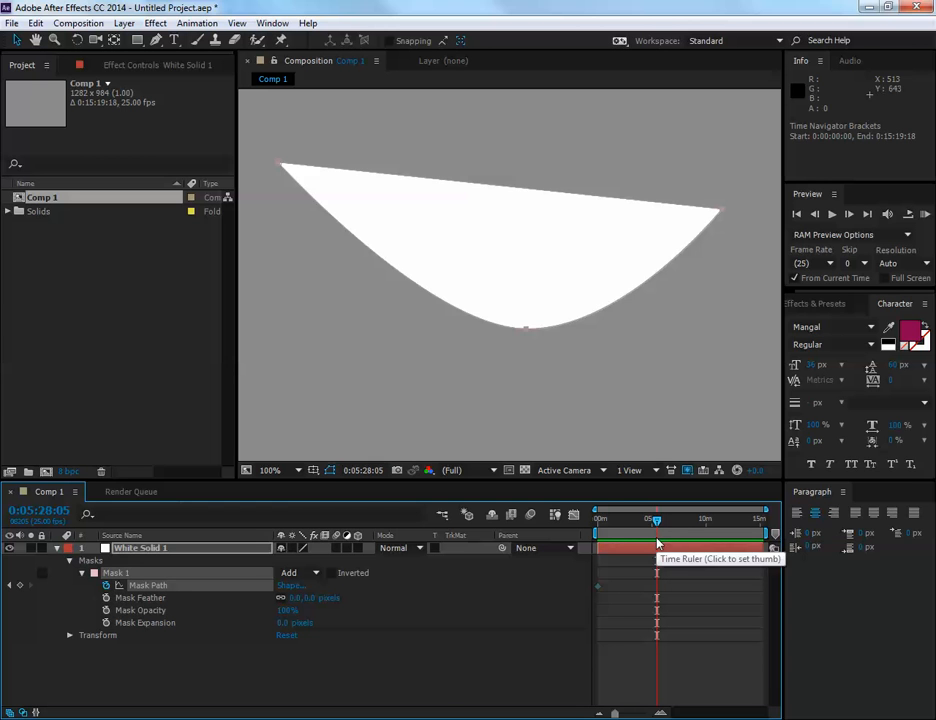
pyautogui.hotkey('ctrl', 'k')
pyautogui.click(388, 427)
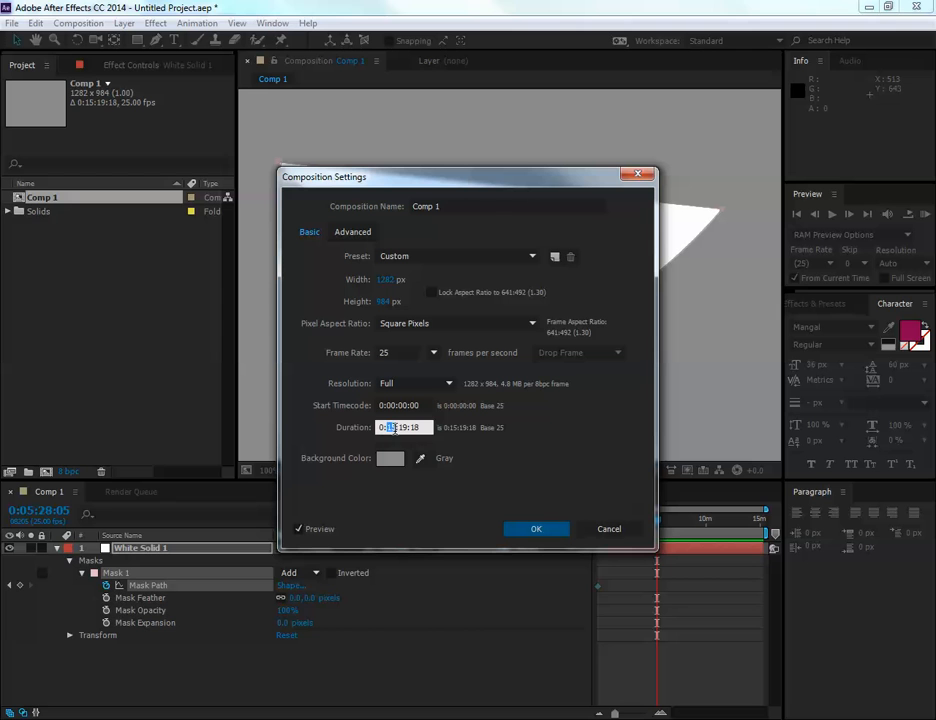
pyautogui.write('00')
pyautogui.click(533, 528)
# Set the current time to 0:00:04:16 and shift the whole mask shape slightly downward to keyframe its path
pyautogui.moveTo(757, 522); pyautogui.dragTo(671, 538)
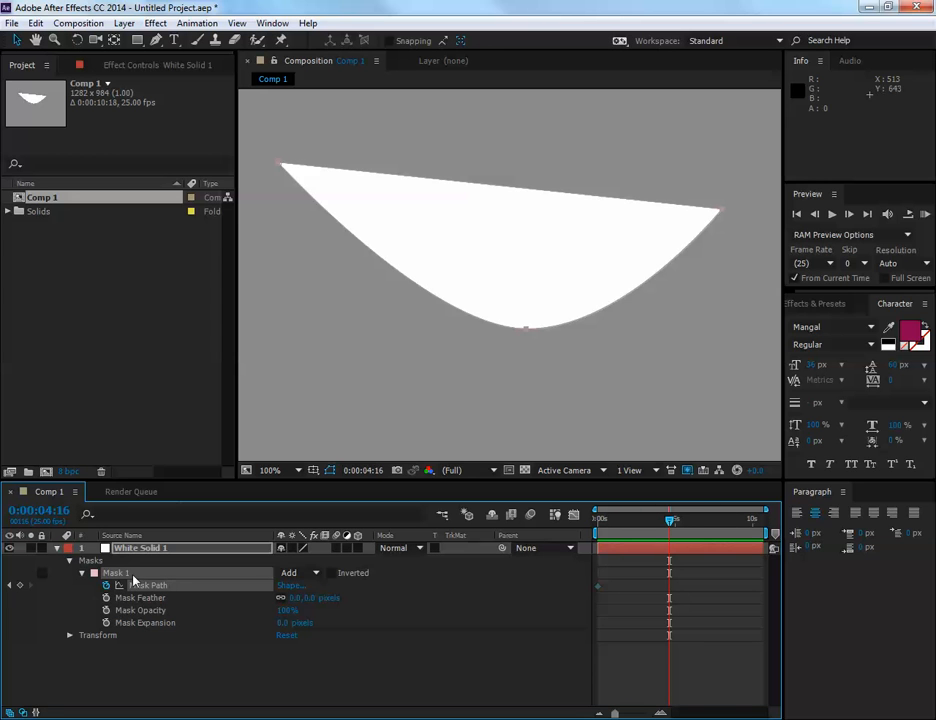
pyautogui.click(527, 332)
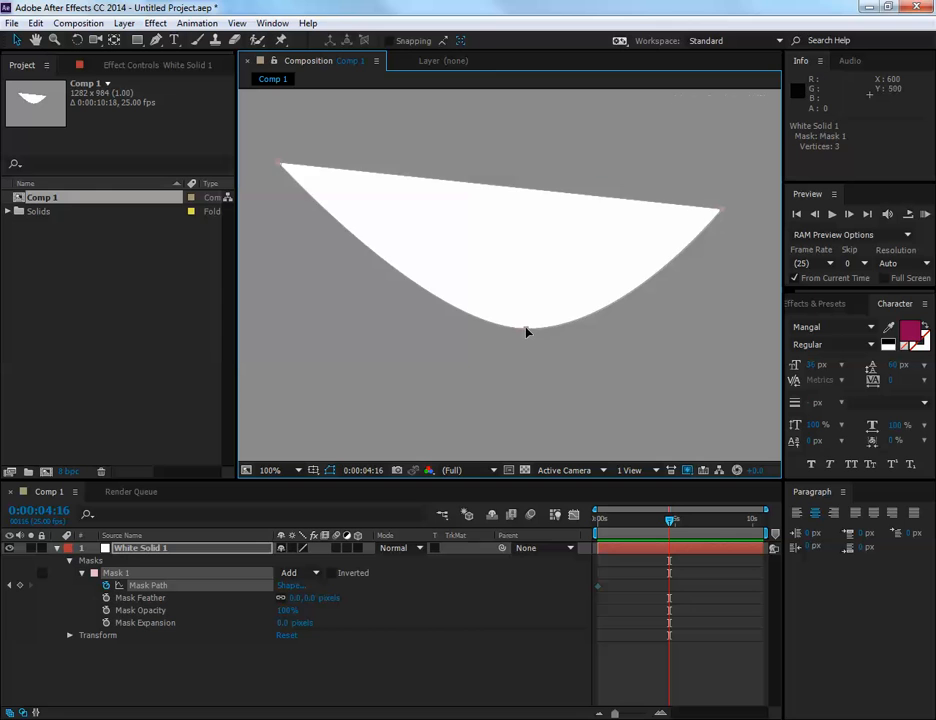
pyautogui.moveTo(527, 332)
pyautogui.mouseDown()
pyautogui.moveTo(526, 324)
pyautogui.moveTo(532, 337)
pyautogui.mouseUp()
pyautogui.doubleClick(531, 336)
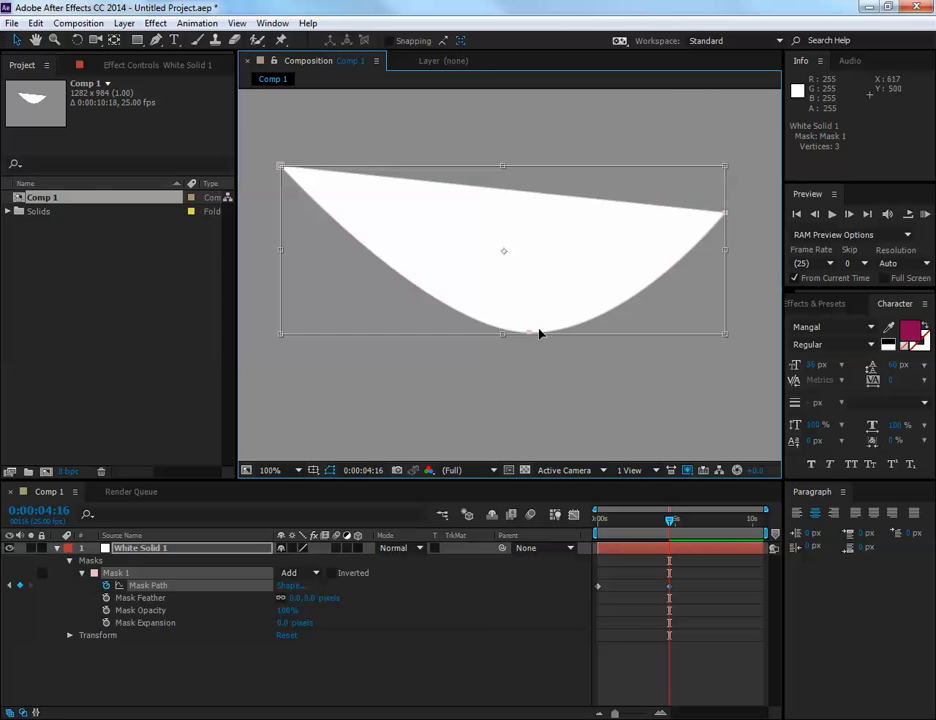
pyautogui.doubleClick(545, 322)
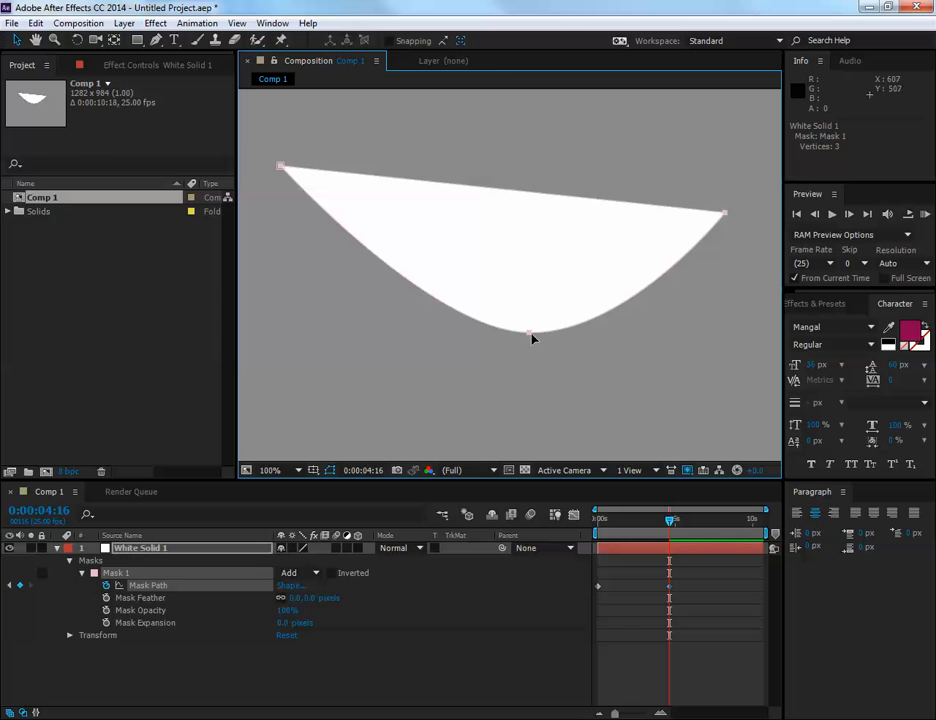
pyautogui.moveTo(279, 170); pyautogui.dragTo(284, 199)
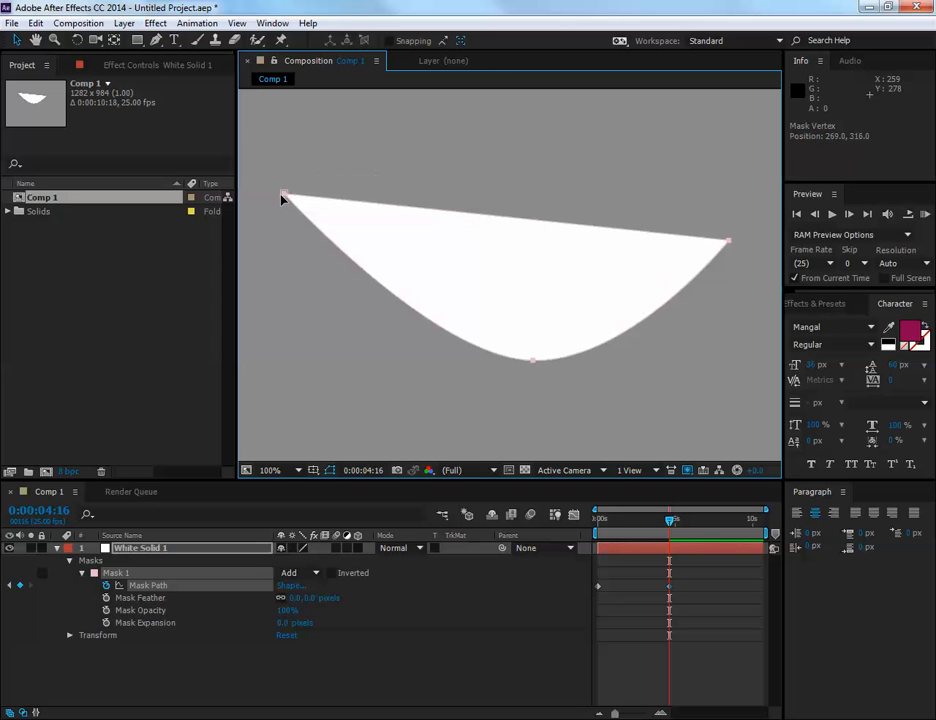
# Raise only the mask's lowest vertex at 0:00:04:16 so that the curved lower edge becomes flatter
pyautogui.doubleClick(560, 324)
pyautogui.scroll(-2, 560, 324)
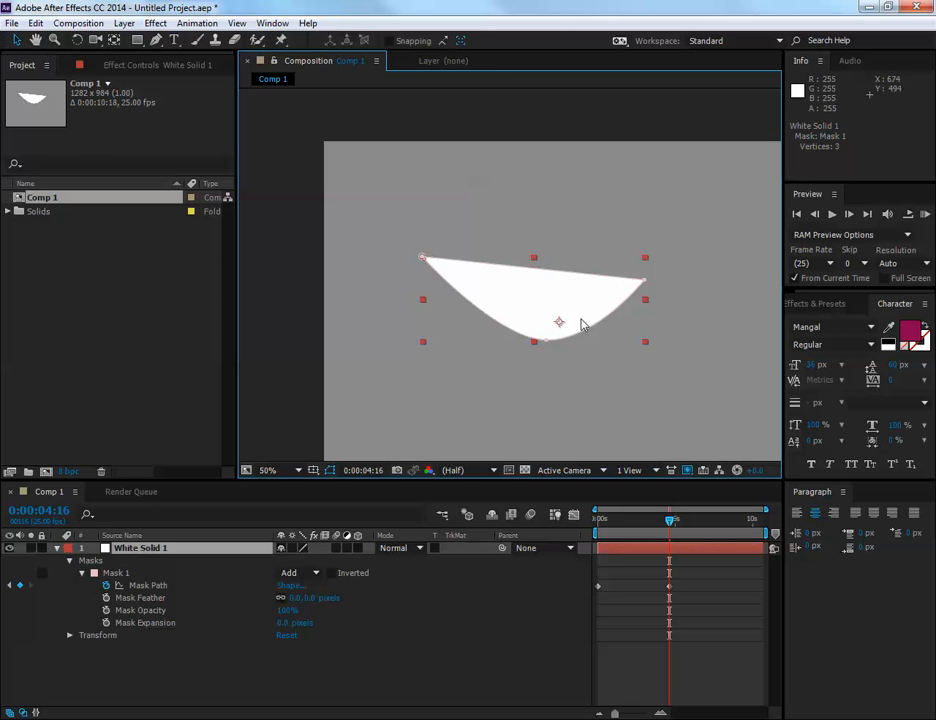
pyautogui.doubleClick(604, 319)
pyautogui.moveTo(550, 344); pyautogui.dragTo(539, 331)
pyautogui.hotkey('ctrl', 'z')
pyautogui.doubleClick(604, 311)
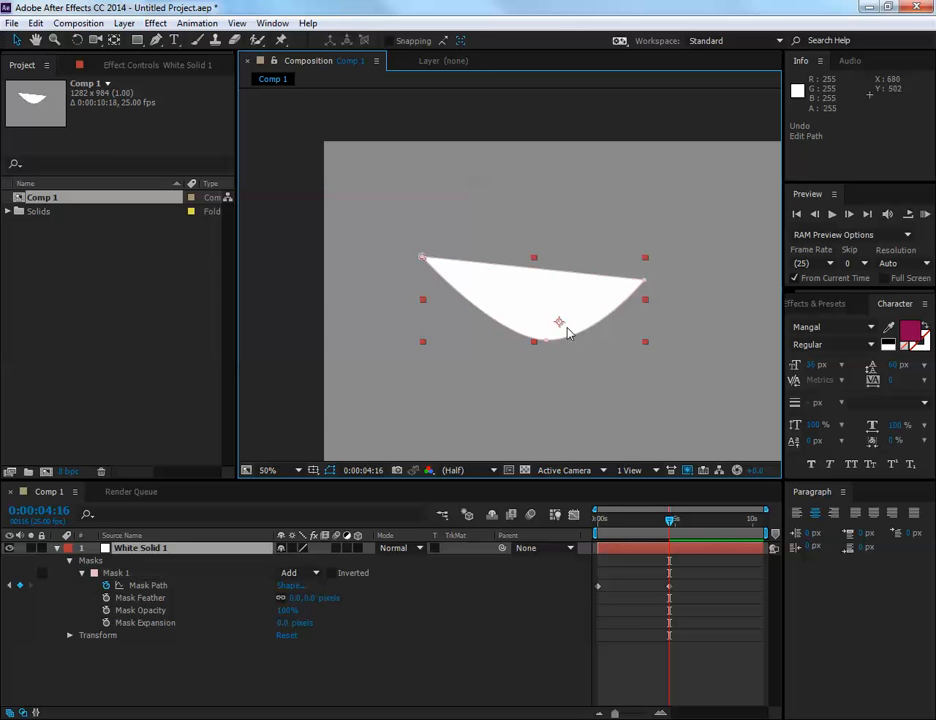
pyautogui.doubleClick(548, 345)
pyautogui.moveTo(548, 345); pyautogui.dragTo(536, 311)
# Delete the crescent-shaped Mask 1 together with its path keyframes from the white solid
pyautogui.moveTo(672, 520)
pyautogui.mouseDown()
pyautogui.moveTo(600, 521)
pyautogui.moveTo(689, 521)
pyautogui.moveTo(600, 522)
pyautogui.moveTo(710, 539)
pyautogui.moveTo(600, 539)
pyautogui.moveTo(675, 526)
pyautogui.moveTo(684, 540)
pyautogui.moveTo(600, 540)
pyautogui.moveTo(671, 540)
pyautogui.moveTo(600, 539)
pyautogui.moveTo(672, 530)
pyautogui.moveTo(675, 518)
pyautogui.mouseUp()
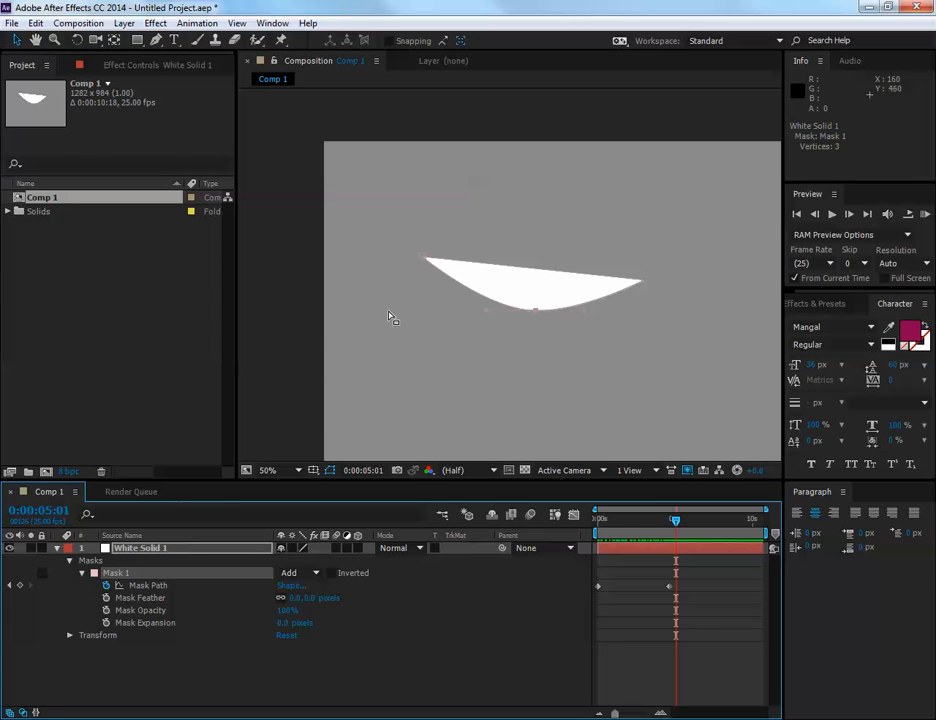
pyautogui.doubleClick(427, 261)
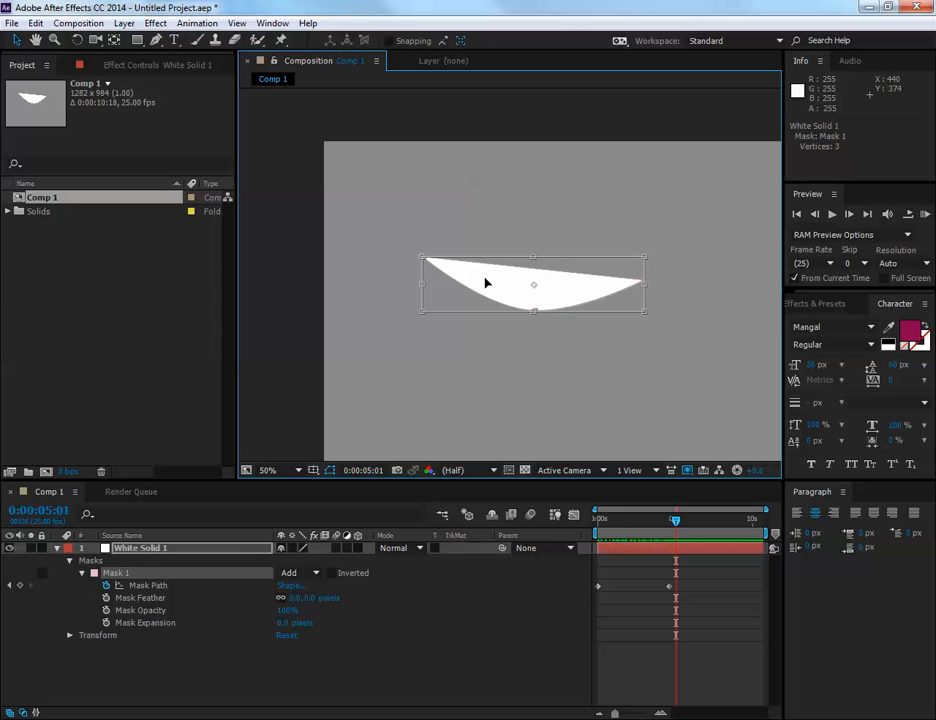
pyautogui.press('Delete')
# Draw a closed seven-point, leg-shaped Pen mask on the white solid, with a curved calf and knee and a foot pointing left
pyautogui.press('g')
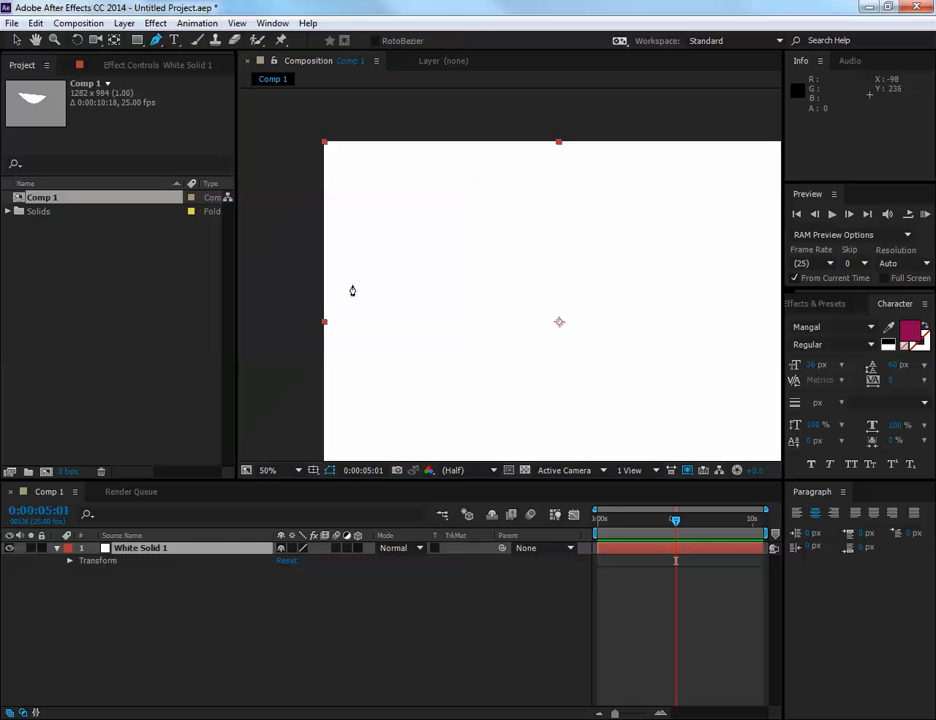
pyautogui.click(502, 414)
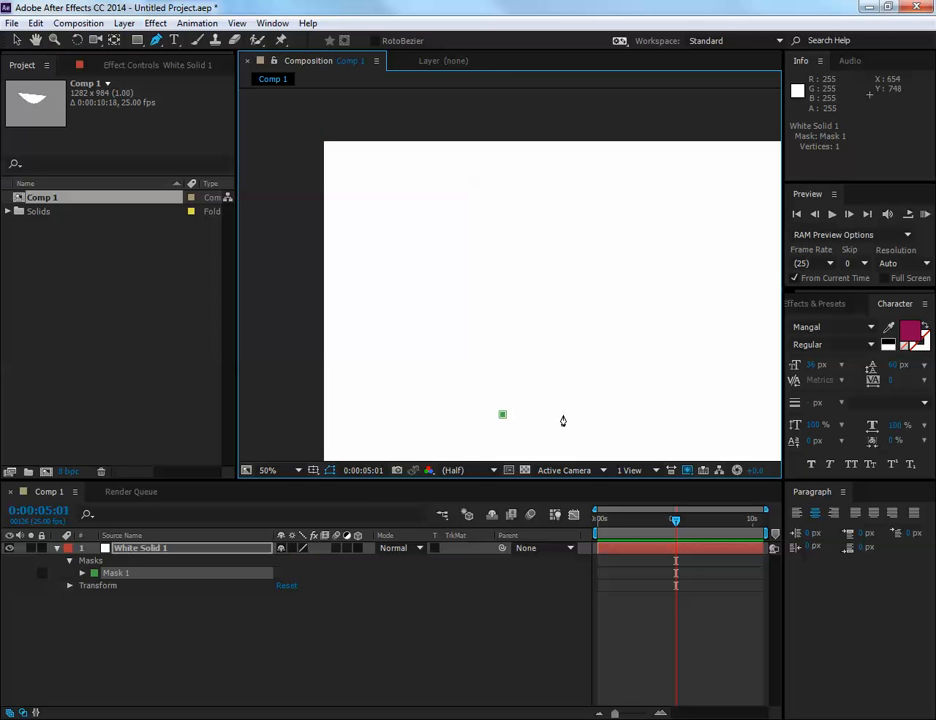
pyautogui.click(560, 414)
pyautogui.moveTo(566, 316); pyautogui.dragTo(567, 296)
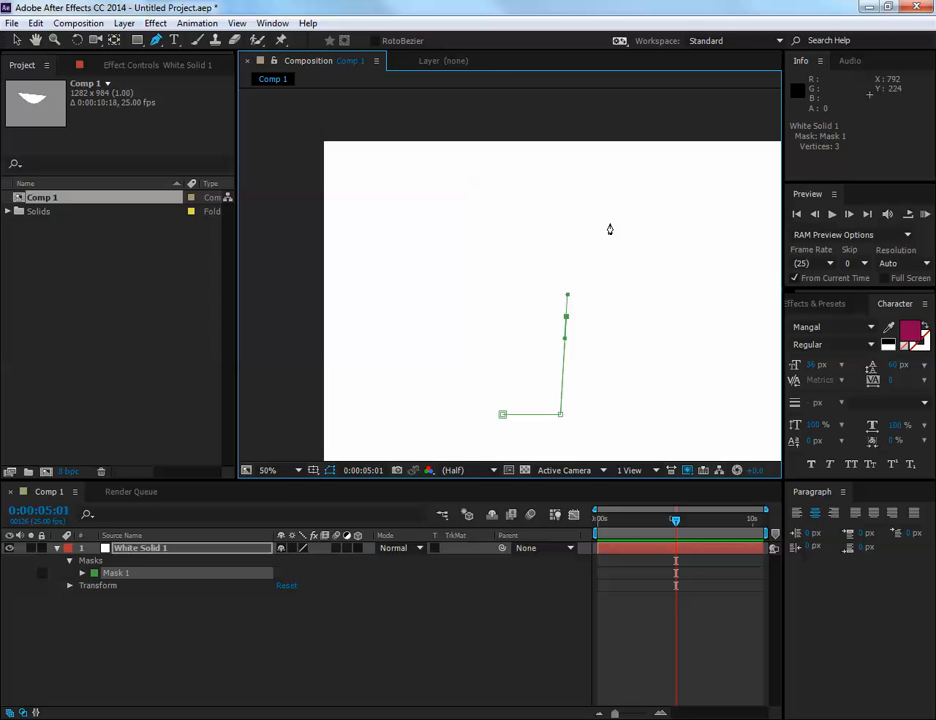
pyautogui.moveTo(613, 201); pyautogui.dragTo(619, 189)
pyautogui.click(557, 159)
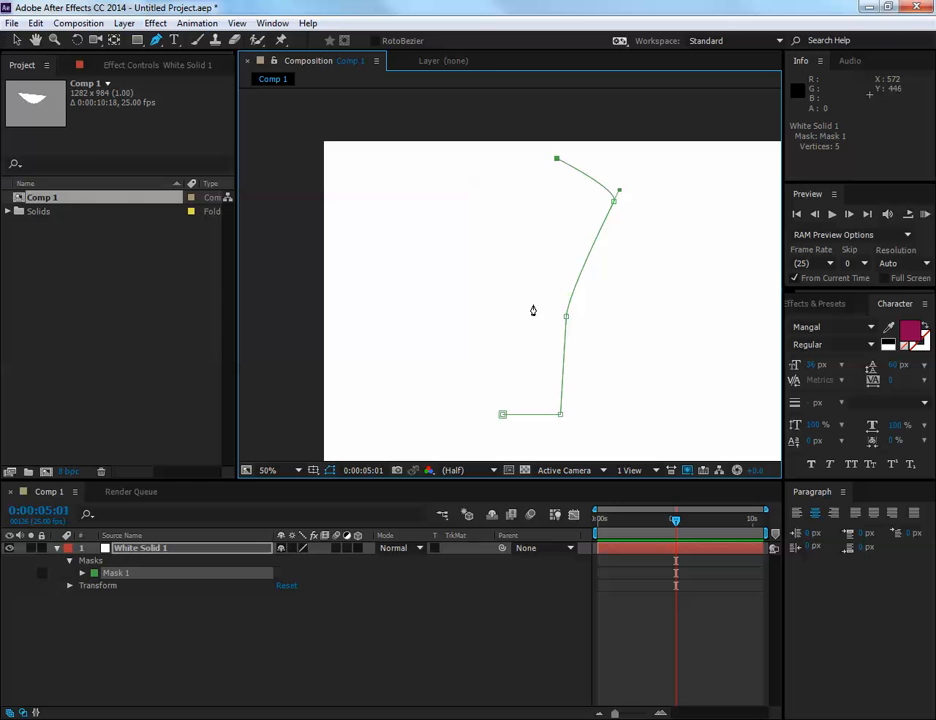
pyautogui.moveTo(534, 309); pyautogui.dragTo(535, 344)
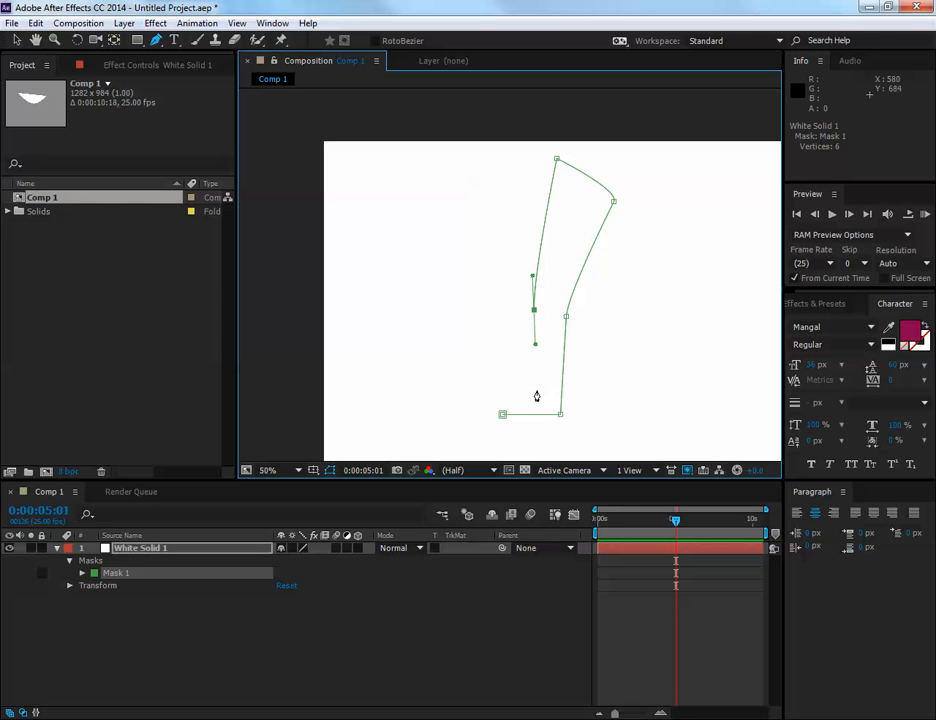
pyautogui.click(536, 393)
pyautogui.click(503, 414)
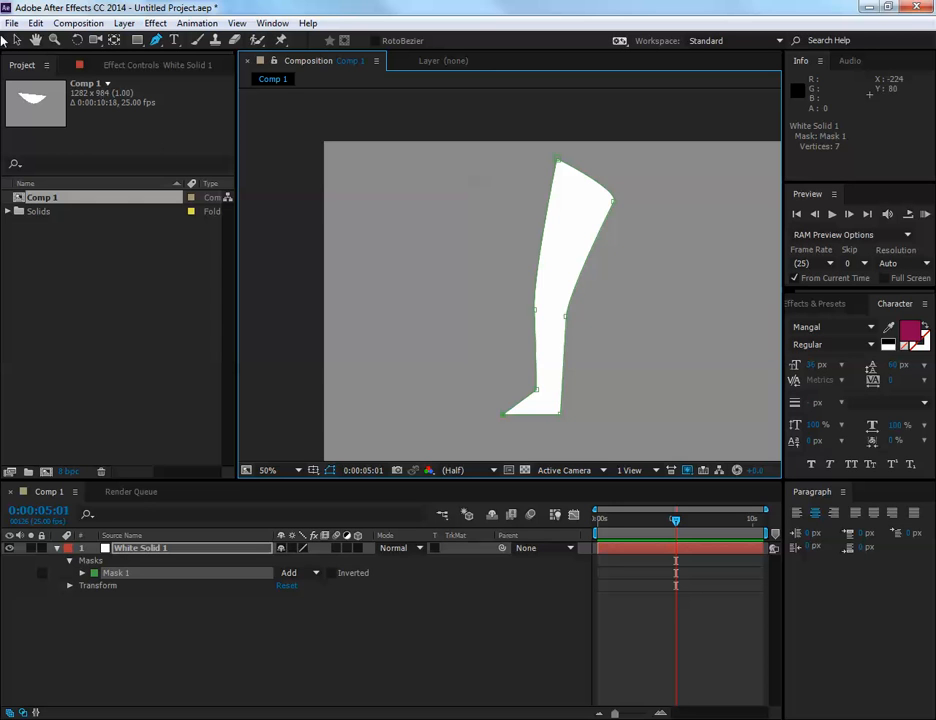
pyautogui.click(16, 40)
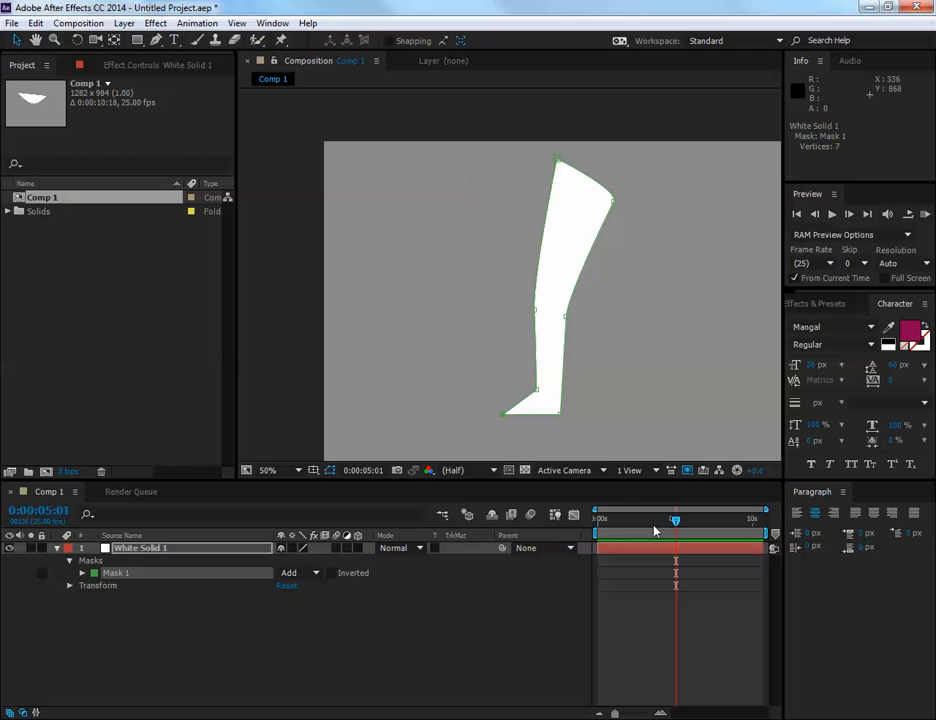
# Enable keyframing for the Mask Path of the leg-shaped Mask 1 at 0:00:00:00
pyautogui.press('Home')
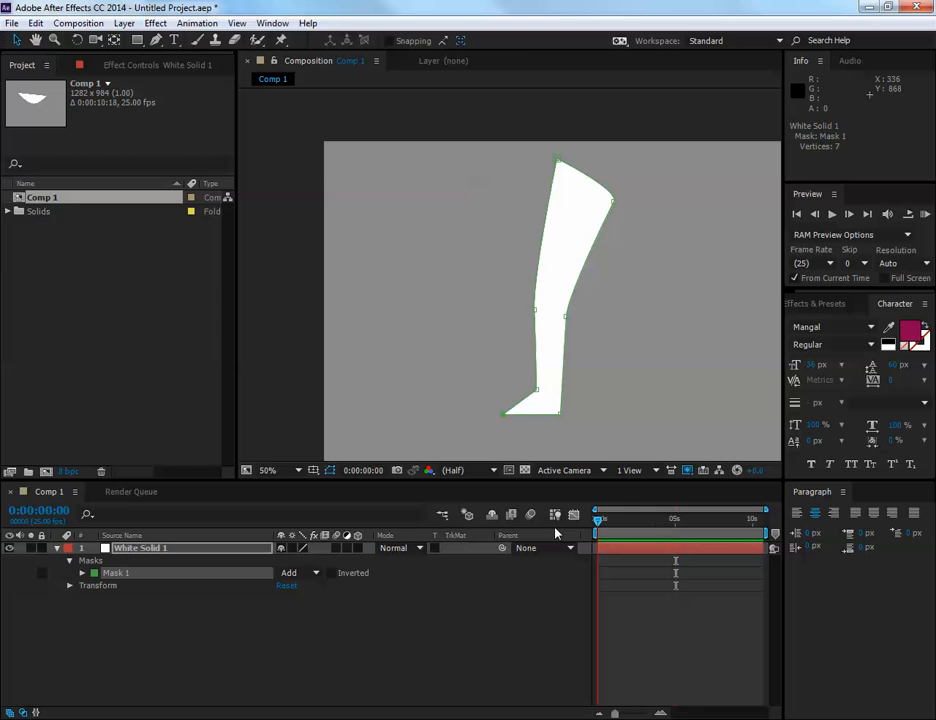
pyautogui.moveTo(556, 533); pyautogui.dragTo(2, 524)
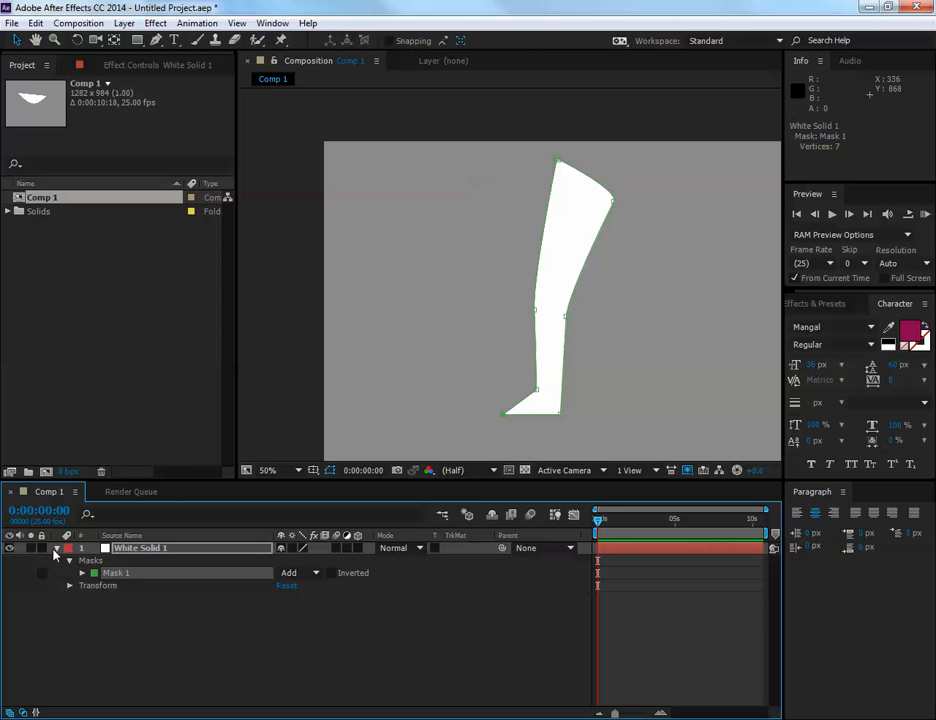
pyautogui.click(82, 573)
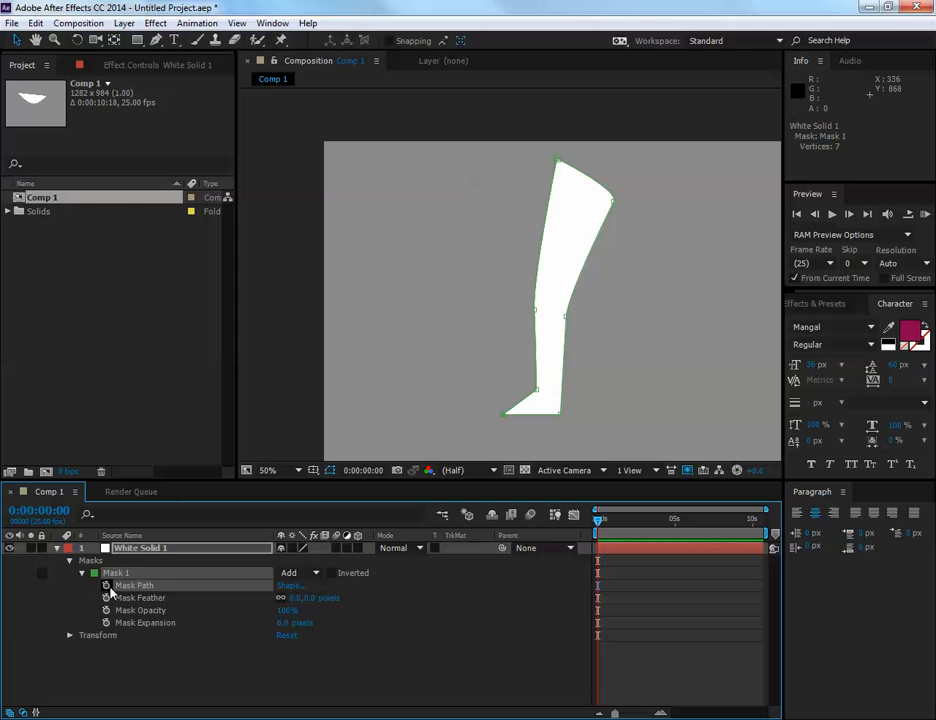
pyautogui.click(106, 585)
# At 0:00:02:24, rotate the five lower-leg and foot vertices about -30.9° and shift them about 72, 26 so the knee bends
pyautogui.moveTo(601, 535); pyautogui.dragTo(643, 530)
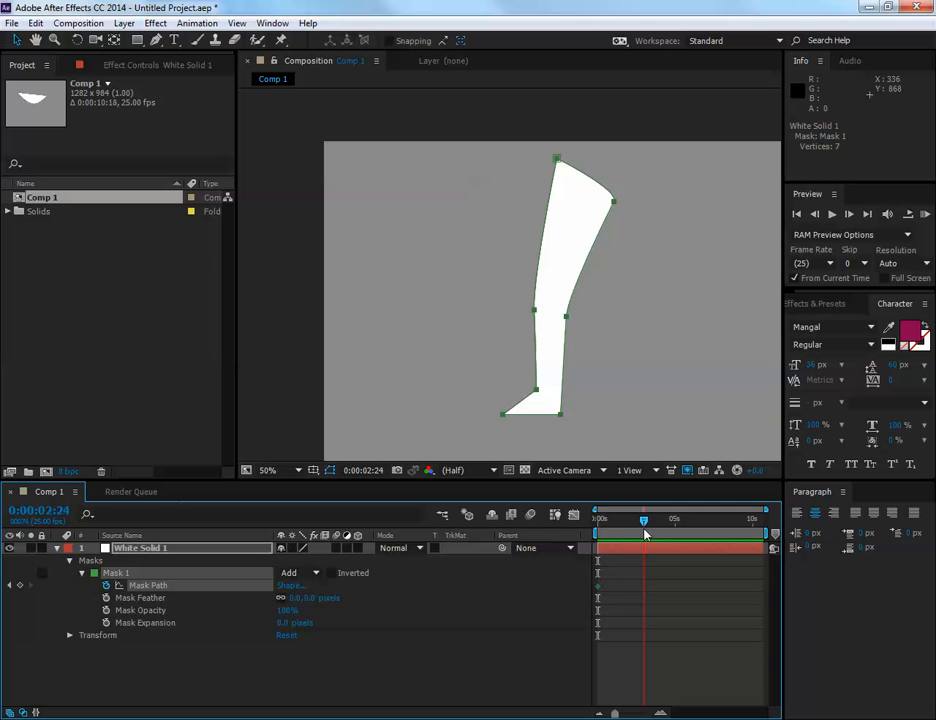
pyautogui.click(544, 326)
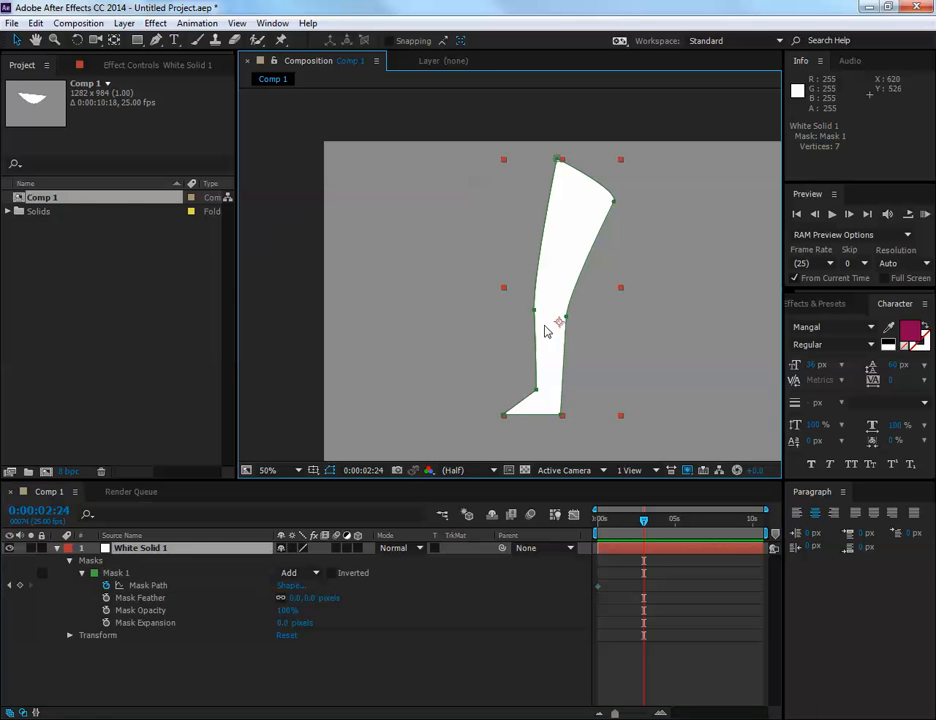
pyautogui.click(534, 310)
pyautogui.keyDown('shift'); pyautogui.click(566, 316); pyautogui.keyUp('shift')
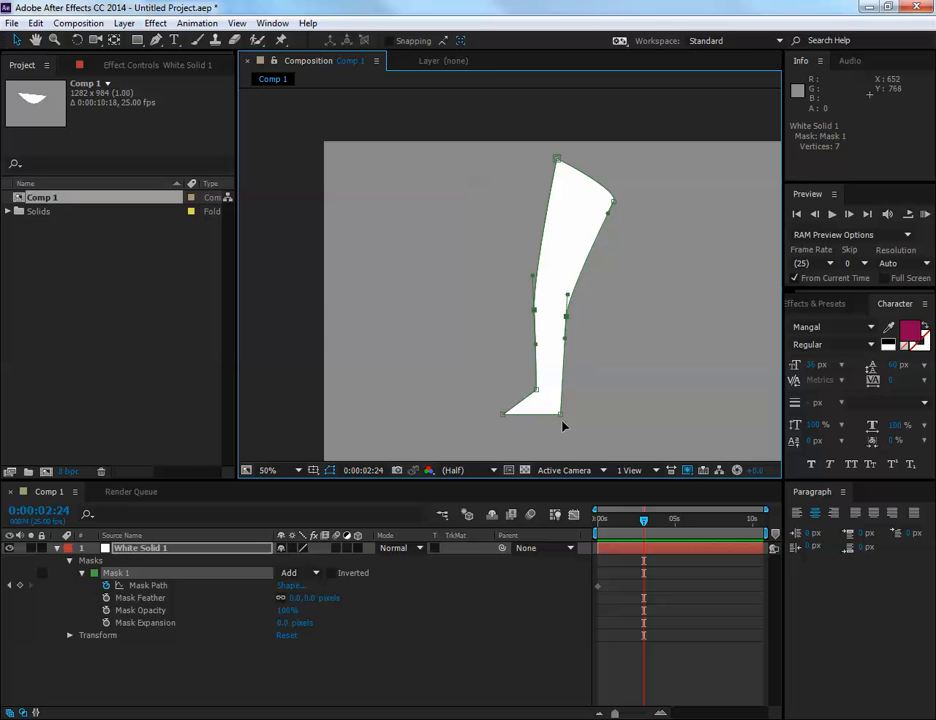
pyautogui.keyDown('shift'); pyautogui.click(560, 414); pyautogui.keyUp('shift')
pyautogui.keyDown('shift'); pyautogui.click(537, 391); pyautogui.keyUp('shift')
pyautogui.keyDown('shift'); pyautogui.click(503, 415); pyautogui.keyUp('shift')
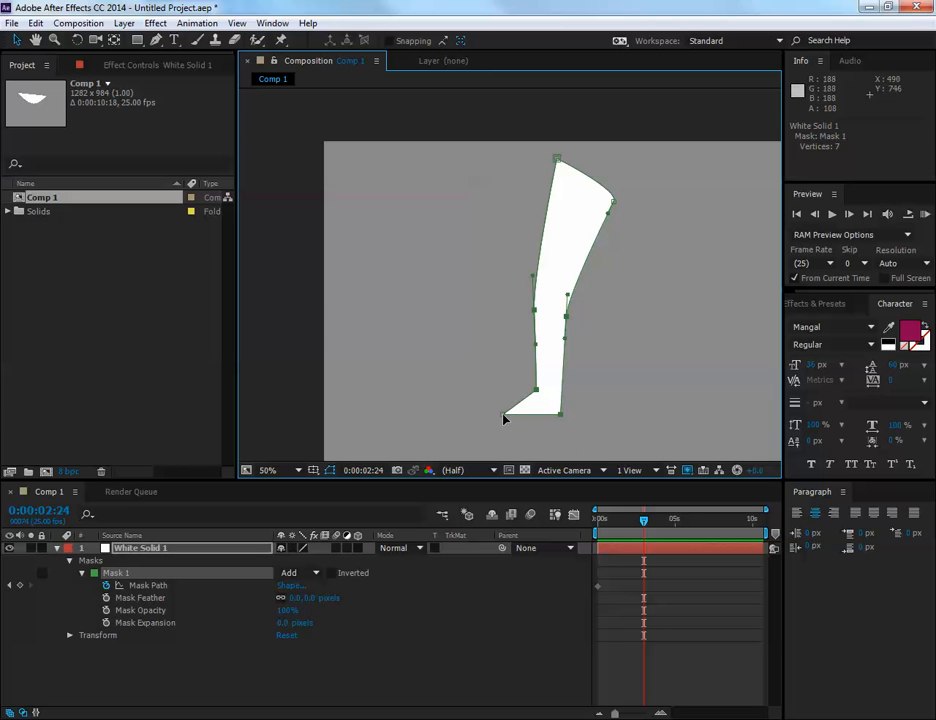
pyautogui.doubleClick(566, 318)
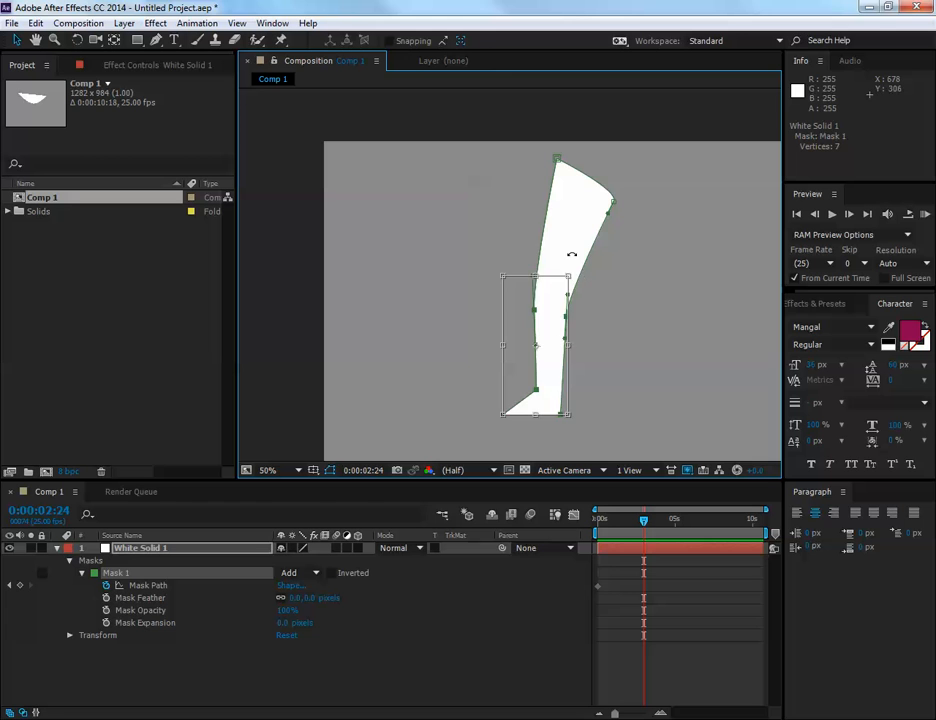
pyautogui.moveTo(566, 257); pyautogui.dragTo(557, 338)
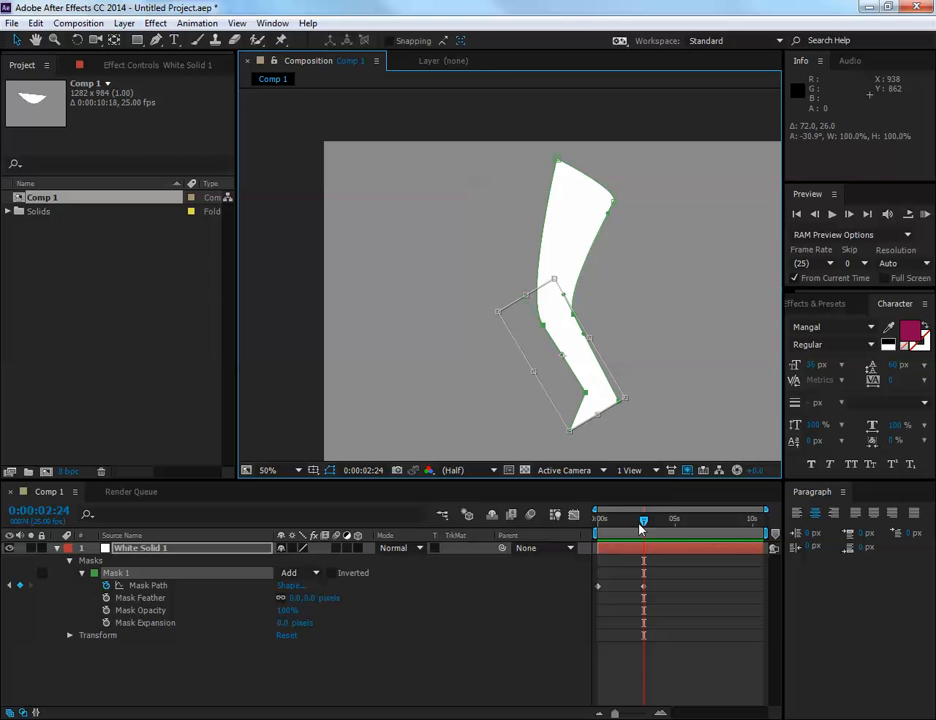
# At 0:00:01:08, stretch the lower-leg vertices downward to about 107% height to keyframe a longer shin
pyautogui.moveTo(641, 528); pyautogui.dragTo(618, 565)
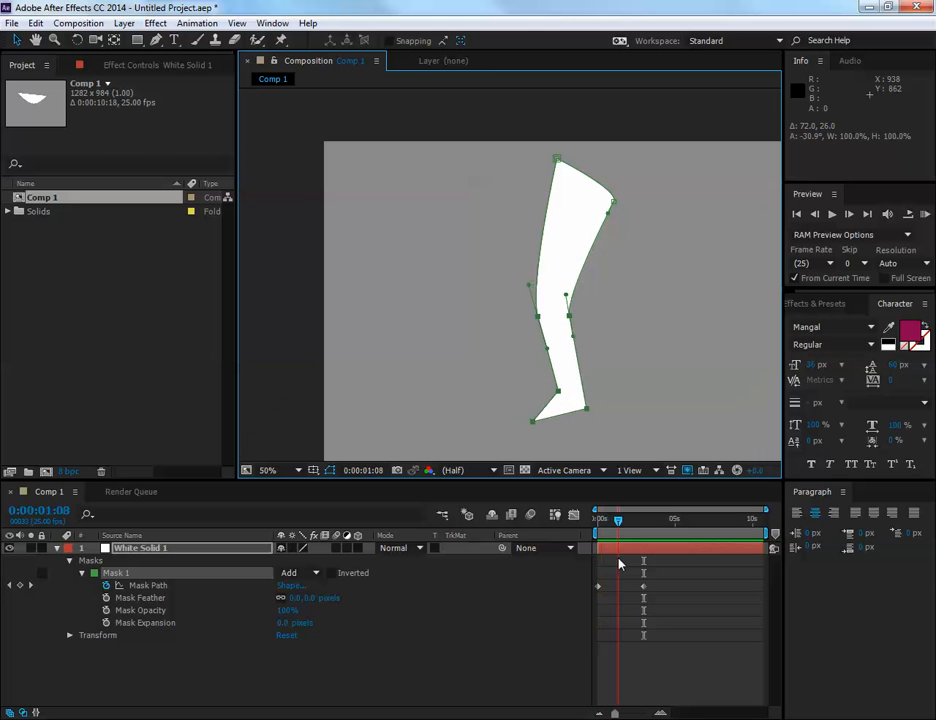
pyautogui.doubleClick(571, 318)
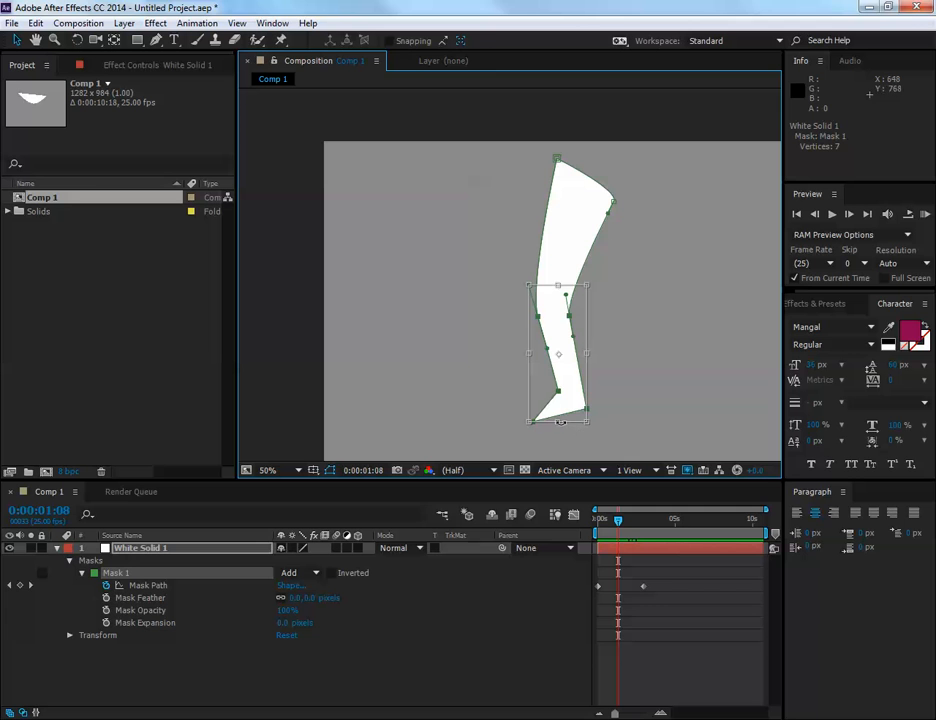
pyautogui.moveTo(558, 421); pyautogui.dragTo(563, 434)
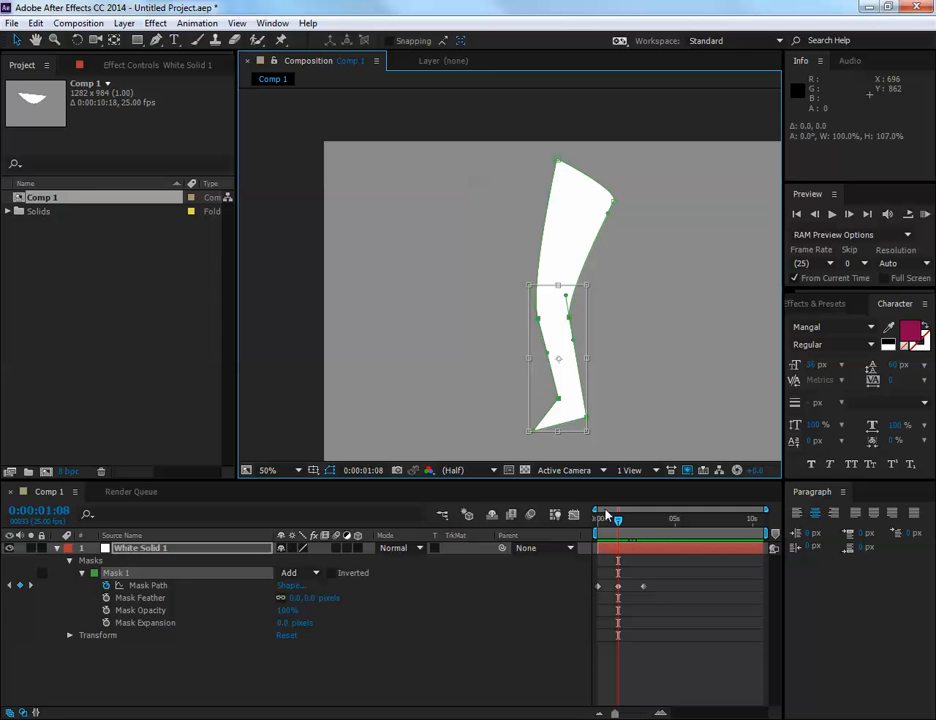
# At 0:00:02:08, stretch the lower-leg vertices slightly downward to about 101.8% height as another path keyframe
pyautogui.moveTo(620, 530)
pyautogui.mouseDown()
pyautogui.moveTo(604, 531)
pyautogui.moveTo(641, 530)
pyautogui.moveTo(600, 541)
pyautogui.moveTo(628, 540)
pyautogui.moveTo(633, 524)
pyautogui.mouseUp()
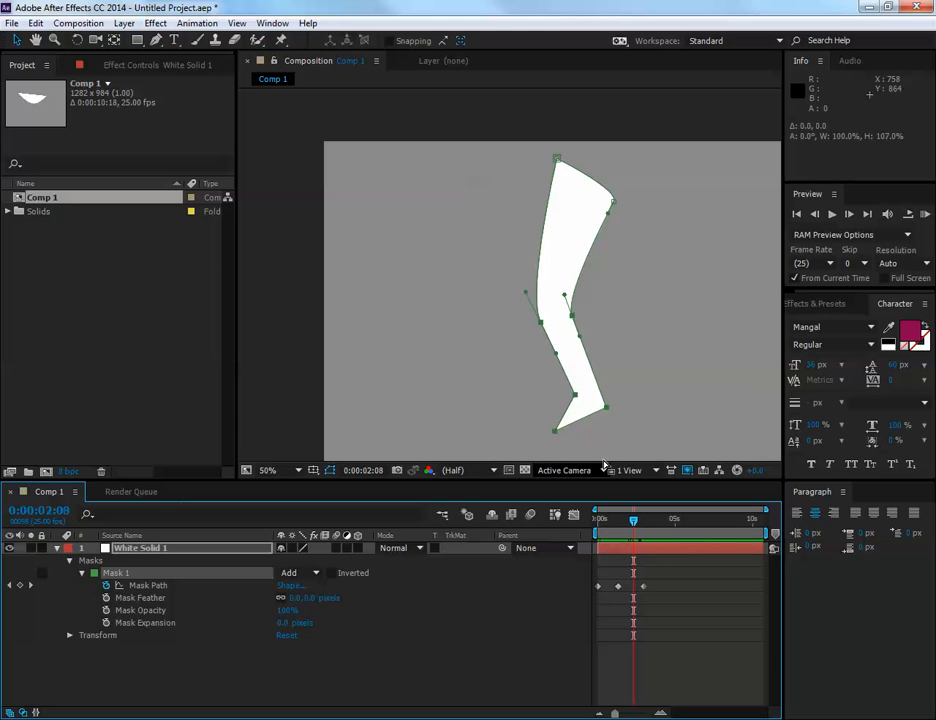
pyautogui.doubleClick(606, 408)
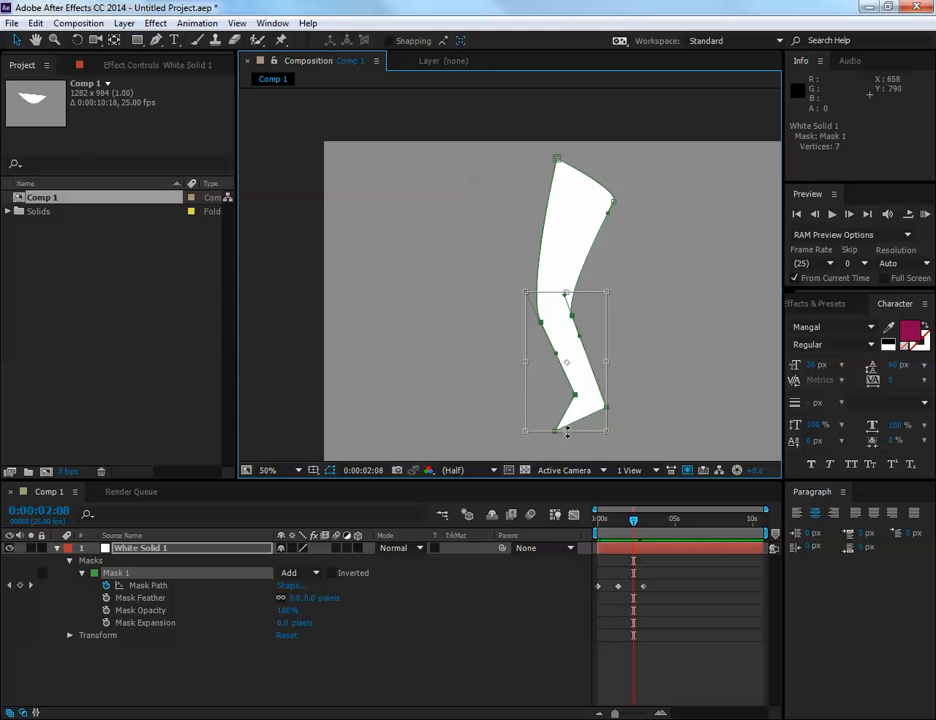
pyautogui.moveTo(568, 432); pyautogui.dragTo(568, 435)
# Deselect the layer and scrub between 0:00:00:00 and 0:00:03:08 to check the leg's bending motion
pyautogui.moveTo(633, 524); pyautogui.dragTo(586, 537)
pyautogui.click(604, 402)
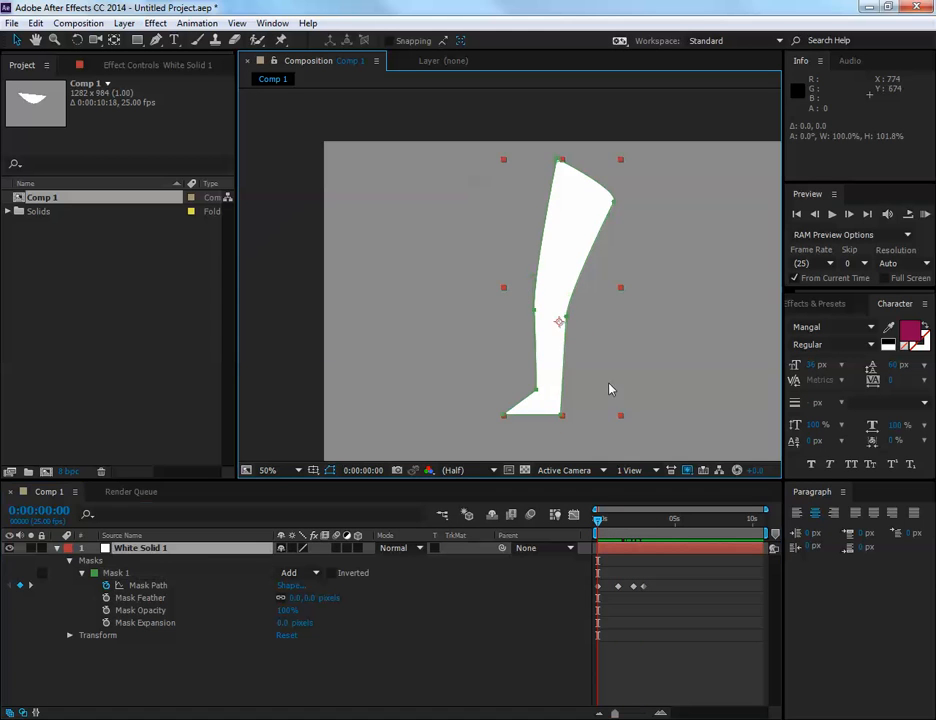
pyautogui.click(642, 363)
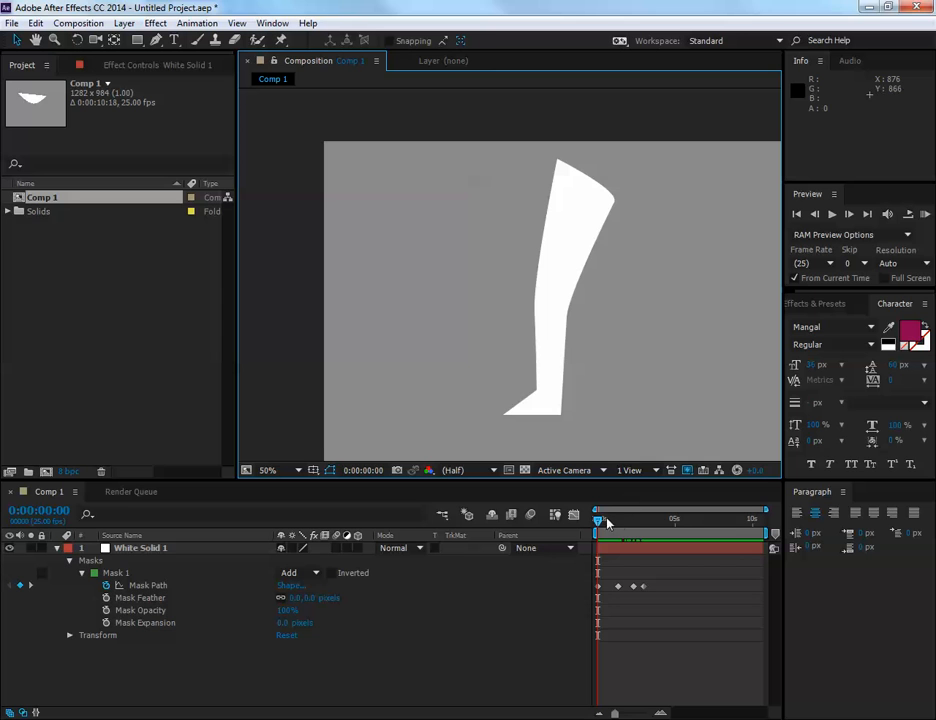
pyautogui.moveTo(600, 522); pyautogui.dragTo(652, 545)
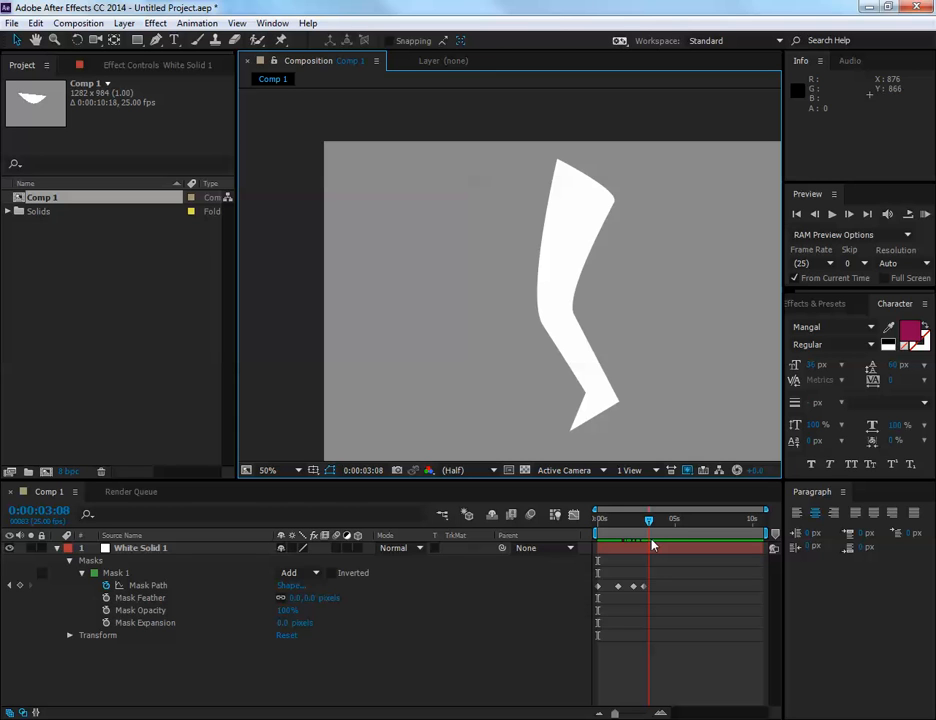
pyautogui.moveTo(652, 543); pyautogui.dragTo(598, 546)
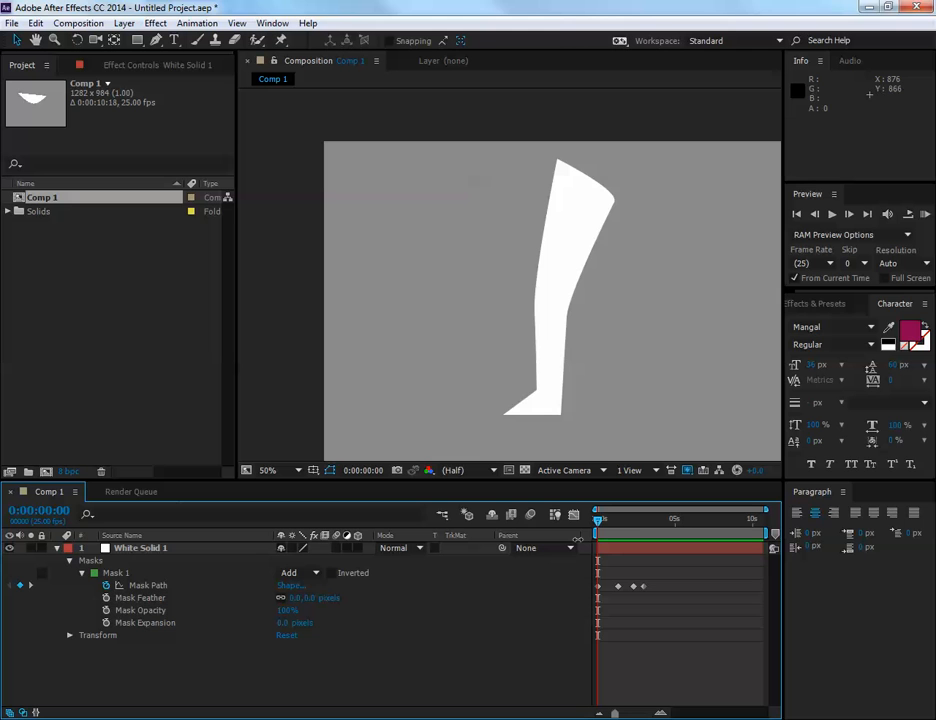
pyautogui.moveTo(598, 521); pyautogui.dragTo(595, 558)
# Add a Stroke layer style to the White Solid 1 layer
pyautogui.click(667, 549)
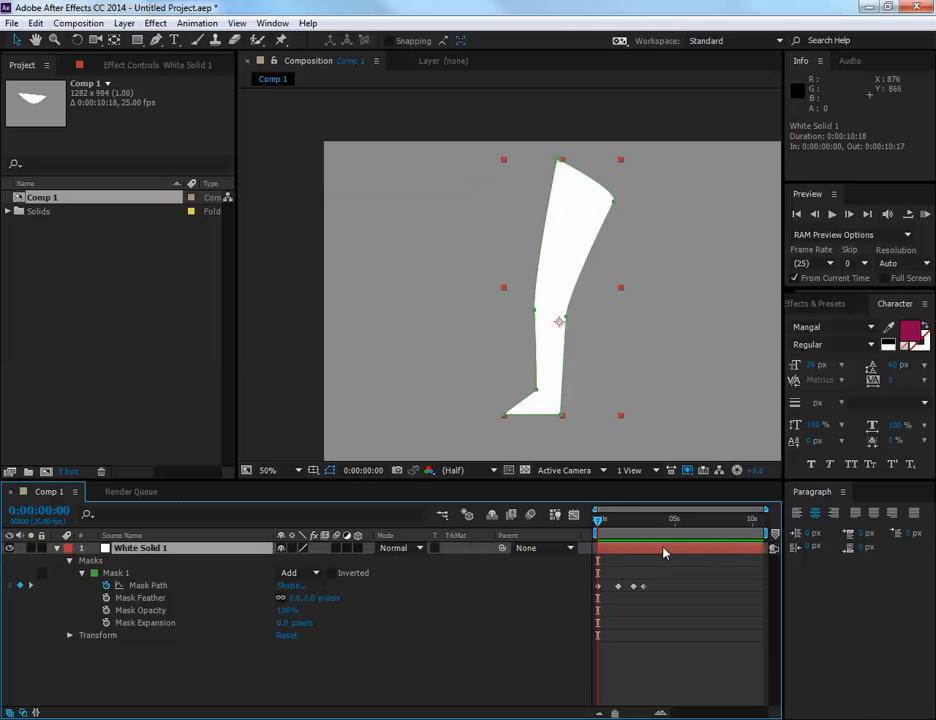
pyautogui.rightClick(665, 549)
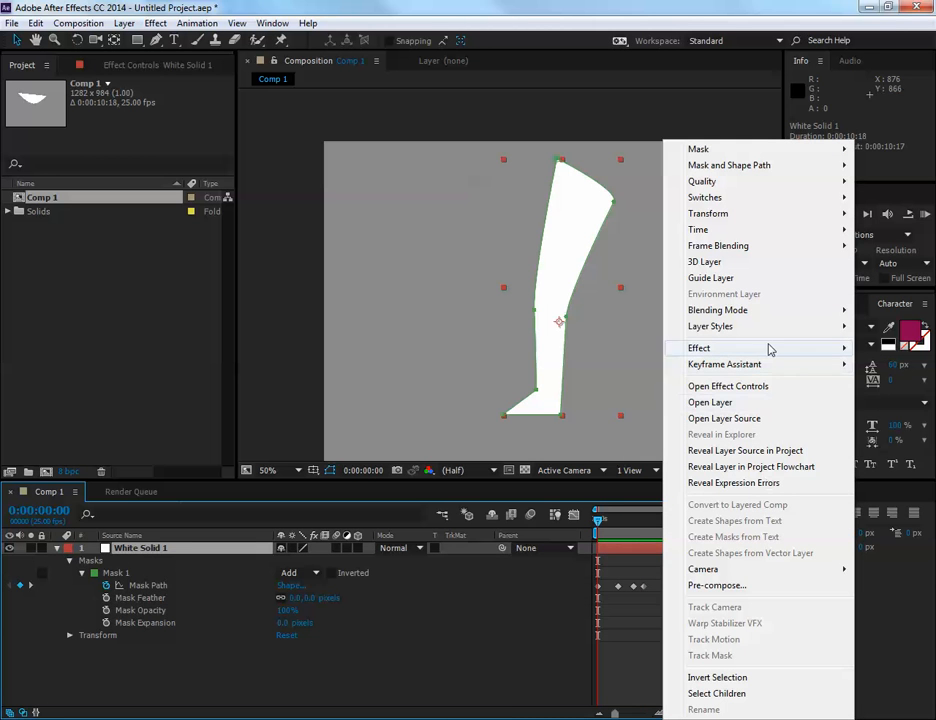
pyautogui.moveTo(769, 350)
pyautogui.moveTo(539, 701)
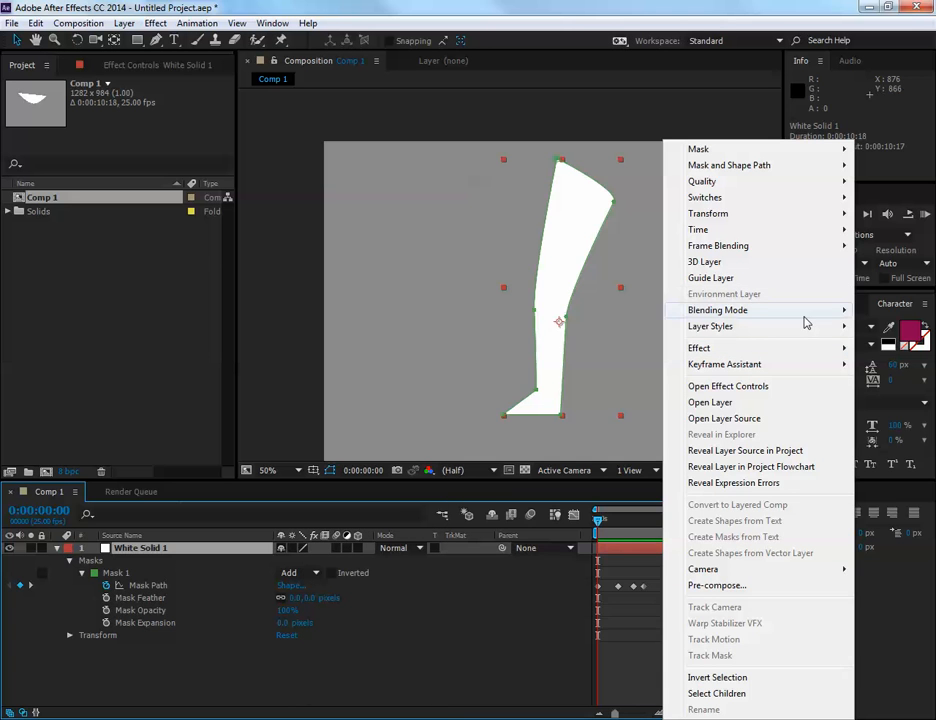
pyautogui.moveTo(794, 328)
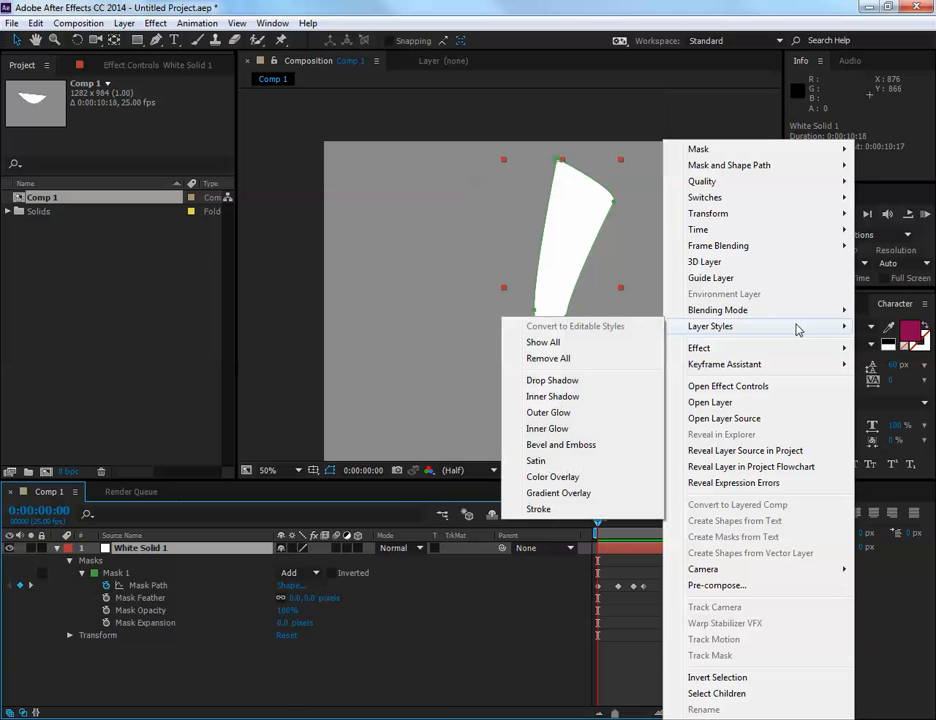
pyautogui.click(595, 509)
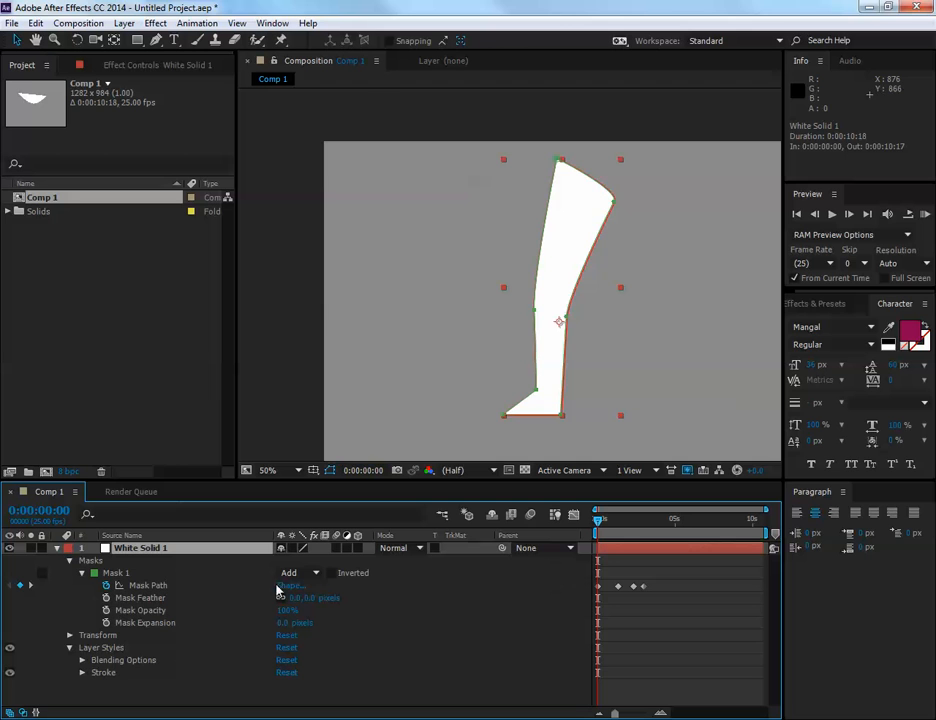
# Set the Stroke layer style's size to 7.3 and scrub to 0:00:05:00 to preview the outlined leg
pyautogui.click(70, 649)
pyautogui.click(70, 649)
pyautogui.click(82, 672)
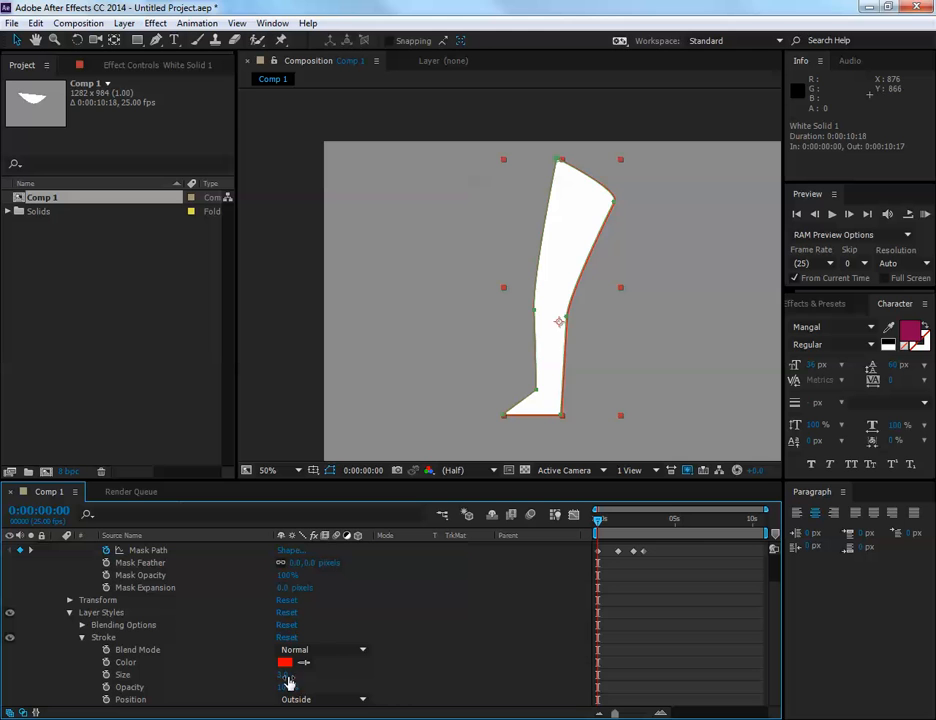
pyautogui.moveTo(288, 678); pyautogui.dragTo(301, 669)
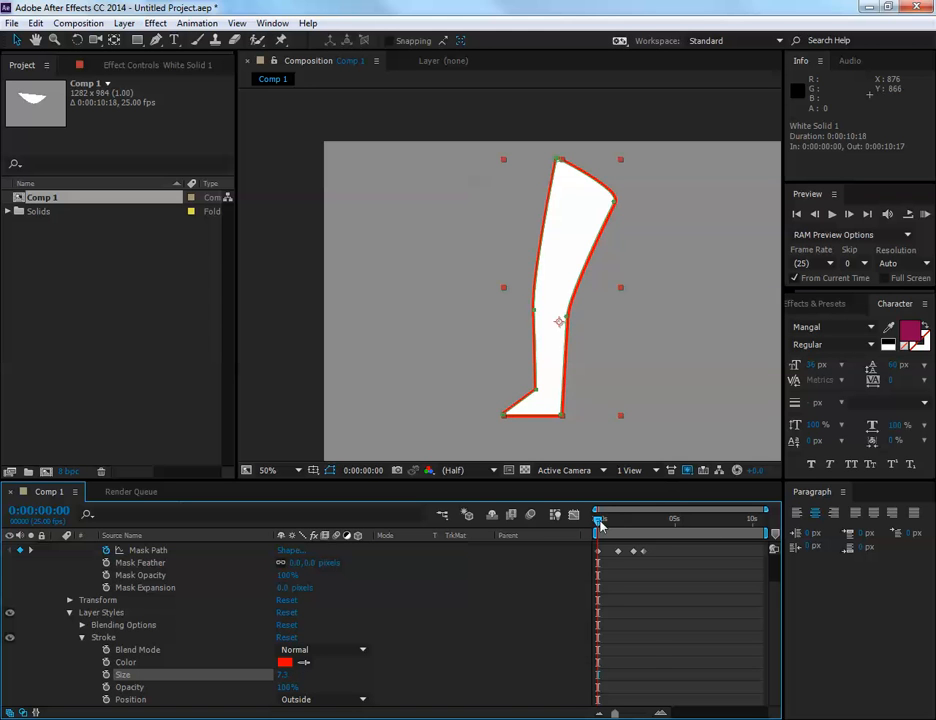
pyautogui.moveTo(600, 524); pyautogui.dragTo(673, 551)
pyautogui.click(432, 136)
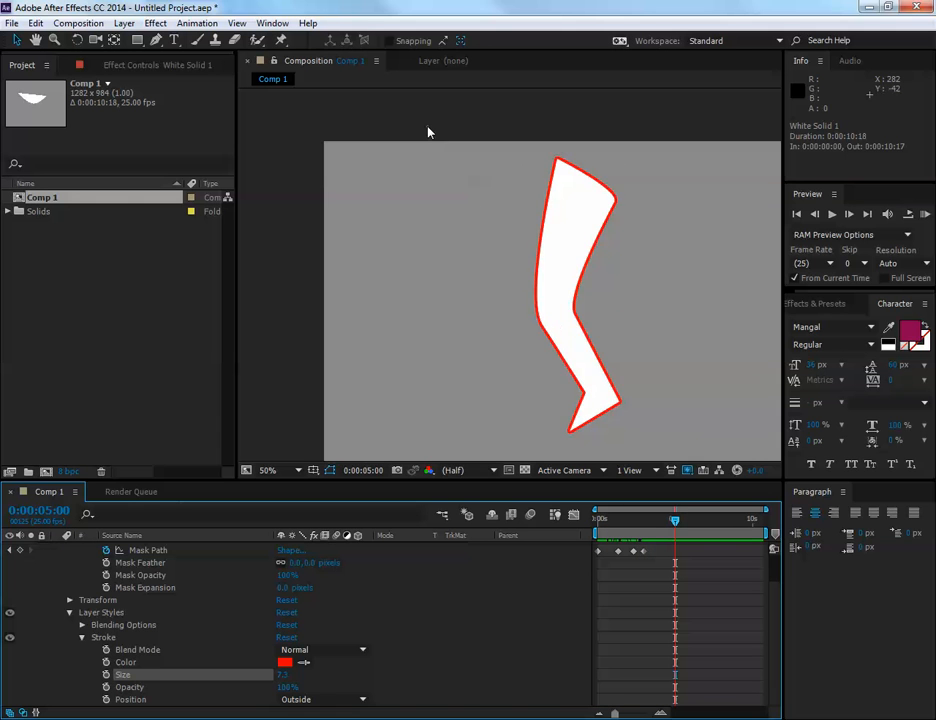
# Delete the White Solid 1 layer with the animated leg from the composition
pyautogui.doubleClick(577, 253)
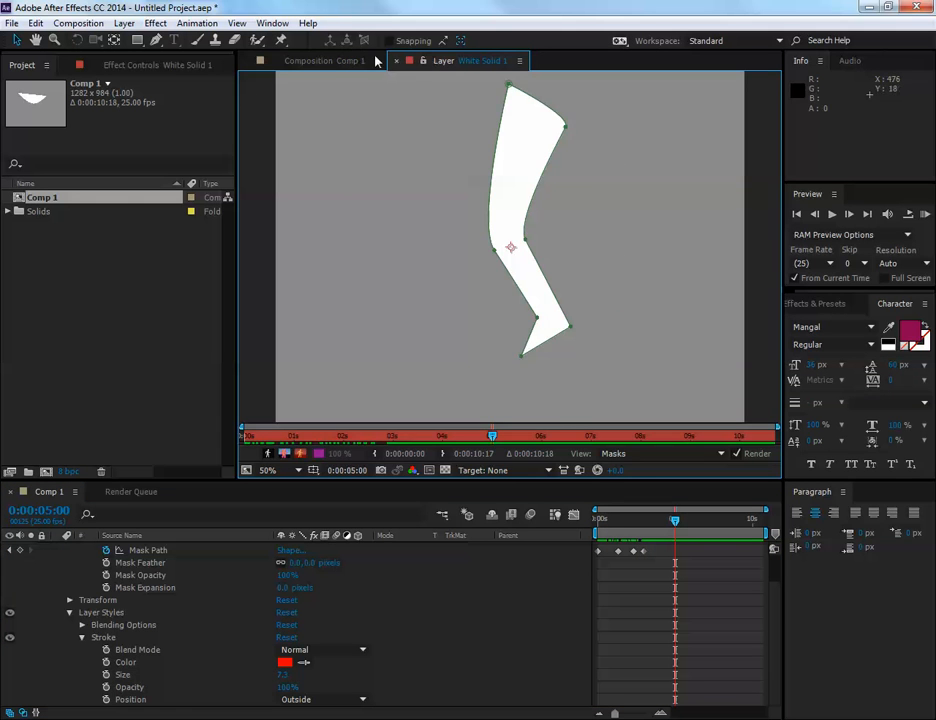
pyautogui.click(377, 61)
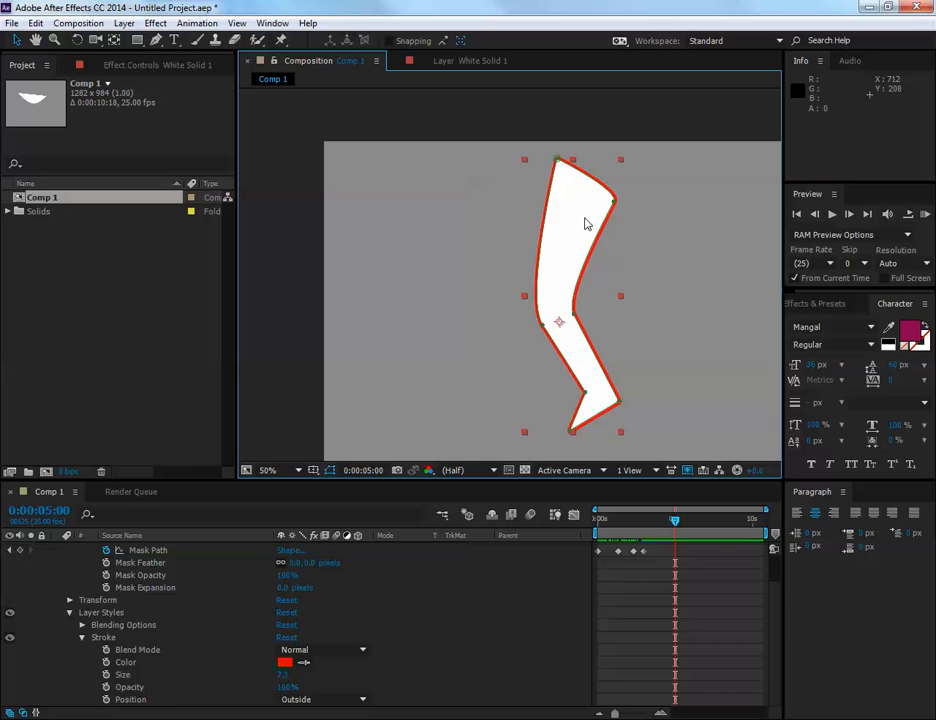
pyautogui.press('Delete')
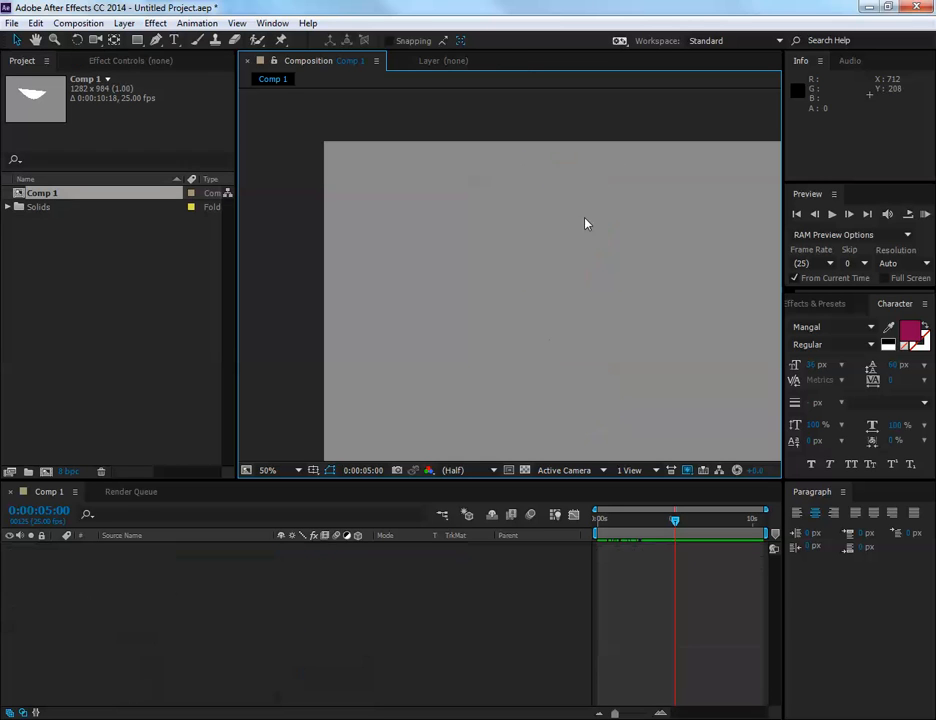
pyautogui.click(11, 23)
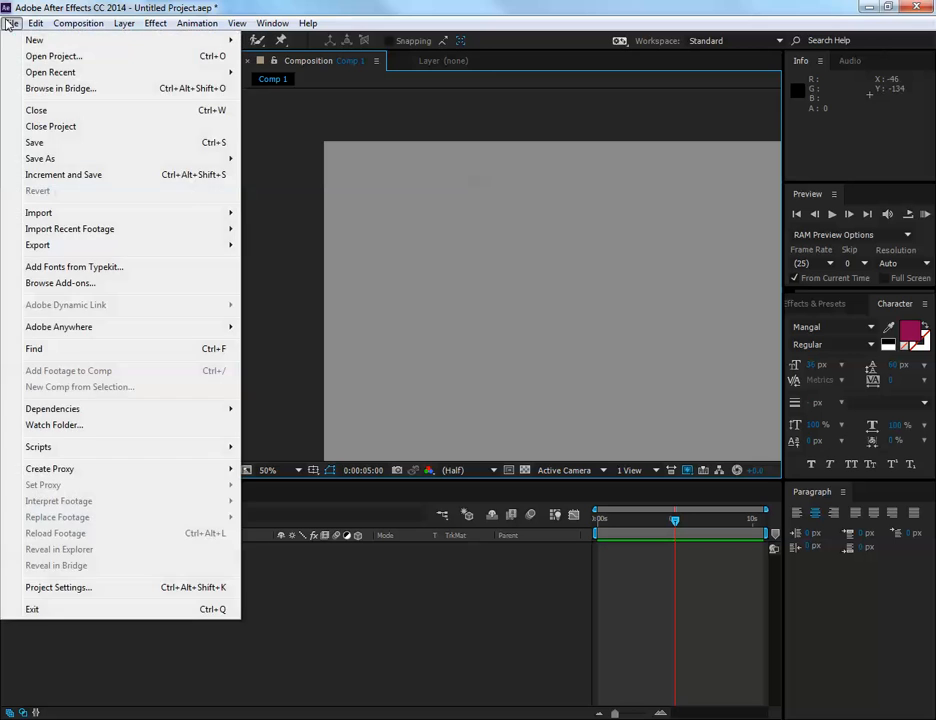
pyautogui.press('Escape')
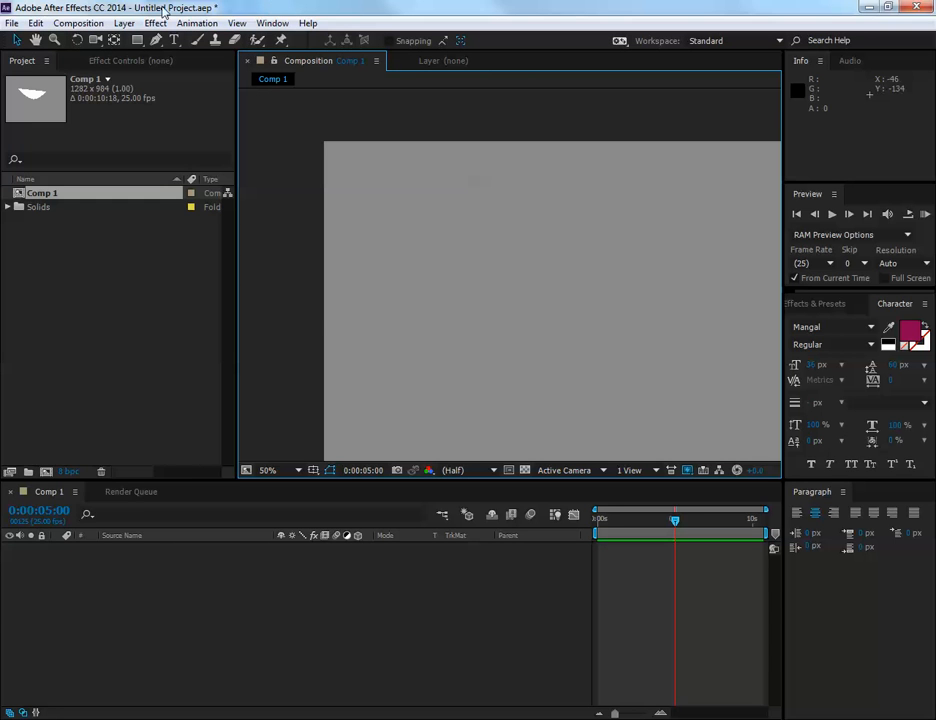
pyautogui.click(16, 24)
pyautogui.moveTo(184, 214)
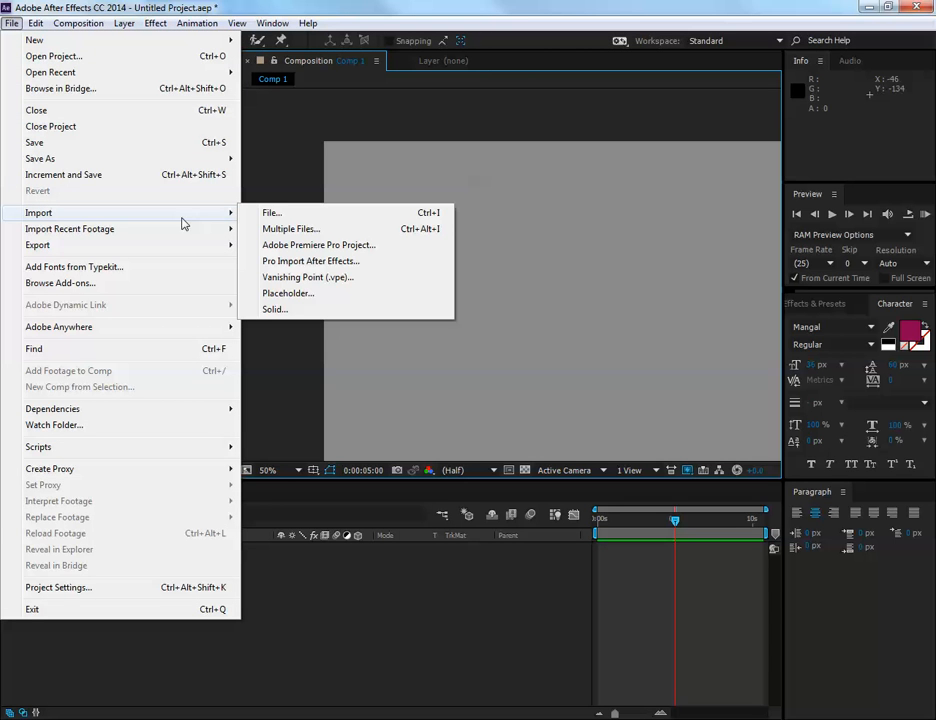
pyautogui.click(273, 213)
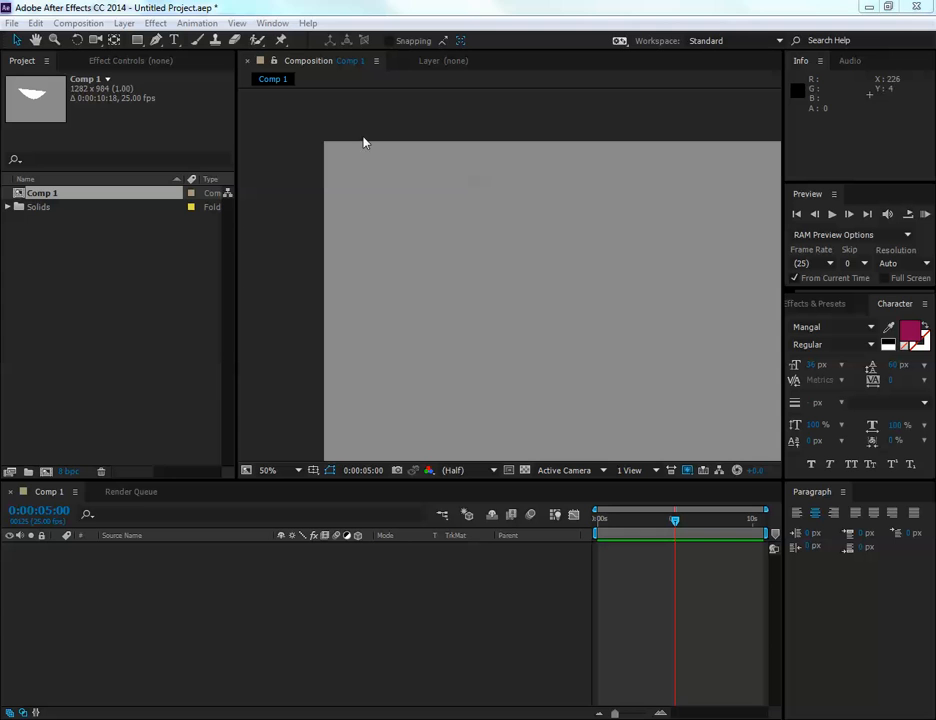
# Import King_Left_Arm_Upper.png and King_Left_Arm_Lower.png together as footage from the Flash_AE_Photoshop character folder
pyautogui.click(12, 23)
pyautogui.moveTo(203, 215)
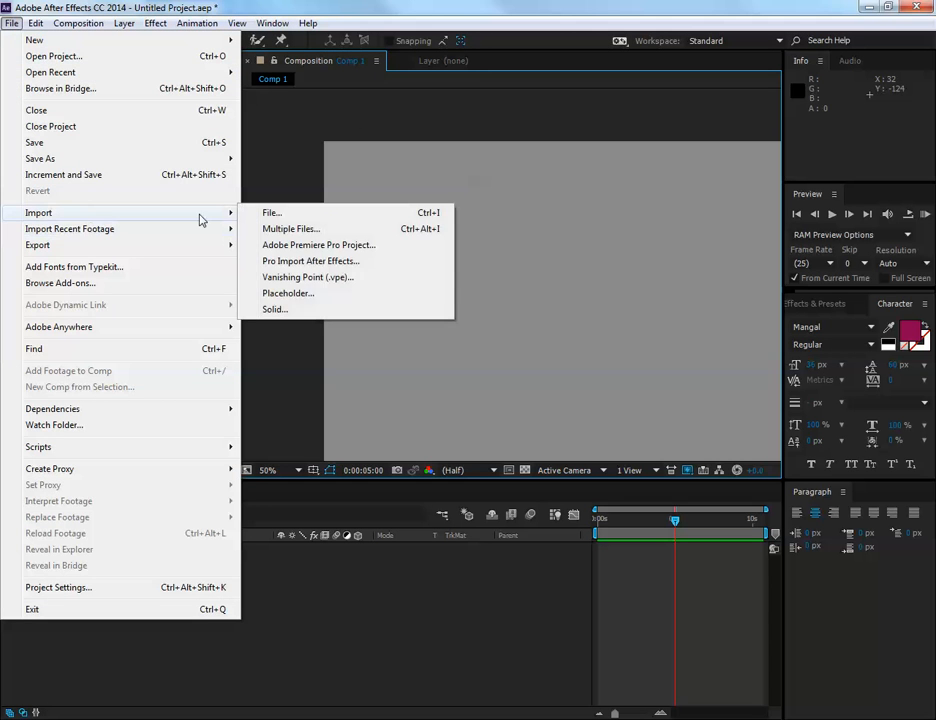
pyautogui.click(280, 213)
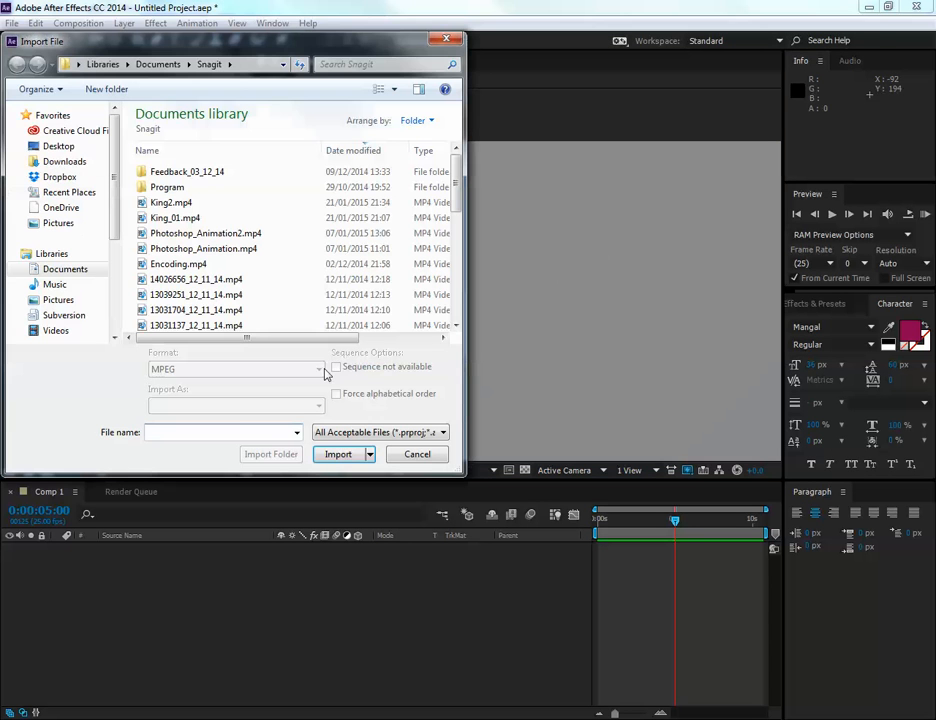
pyautogui.press('Return')
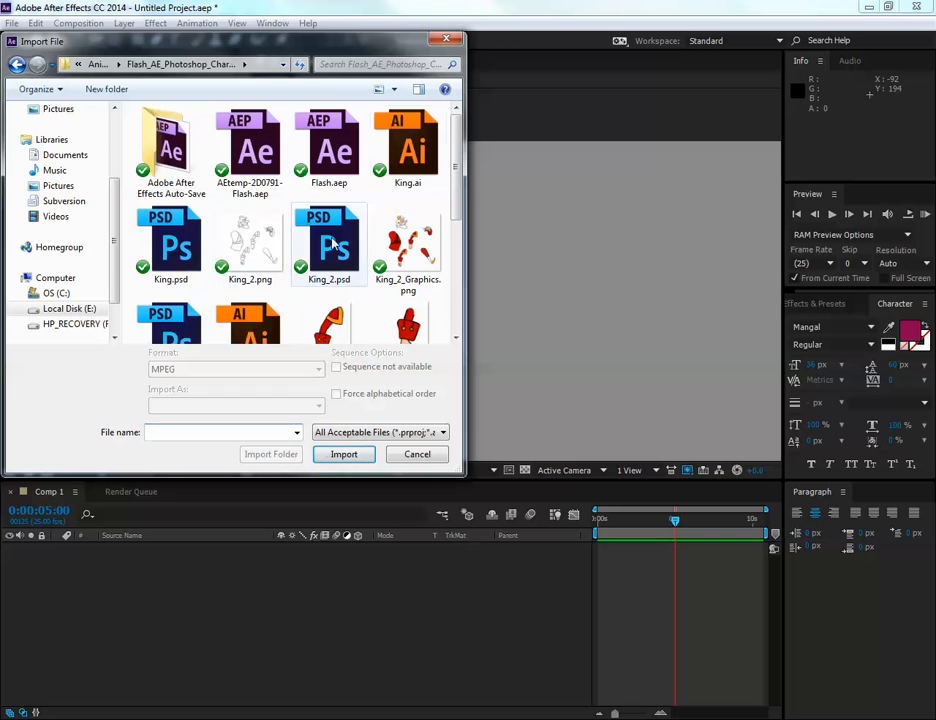
pyautogui.moveTo(456, 161); pyautogui.dragTo(457, 260)
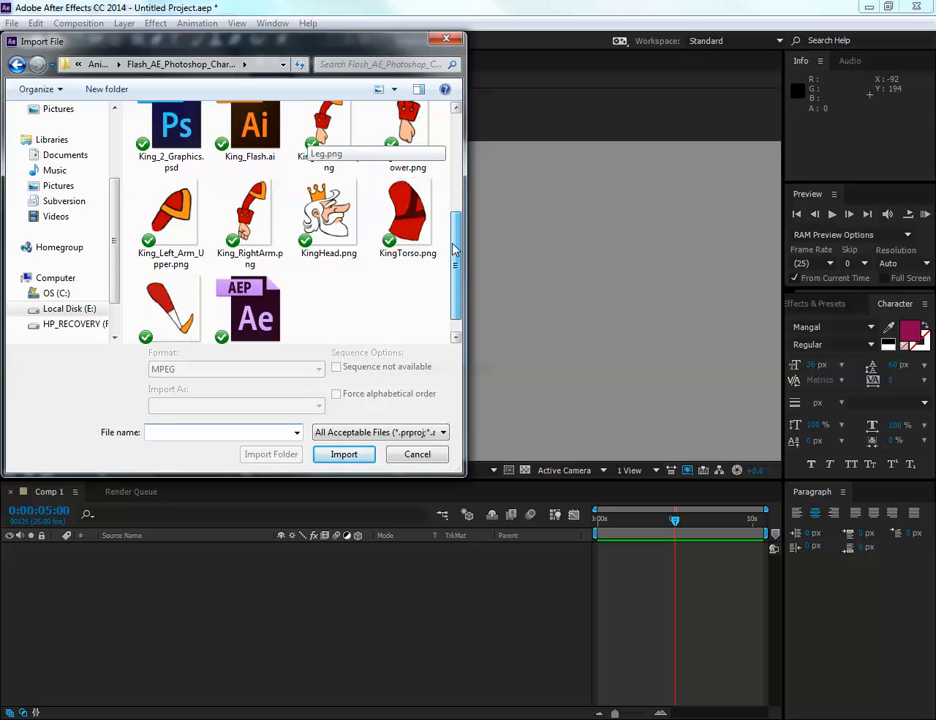
pyautogui.click(192, 230)
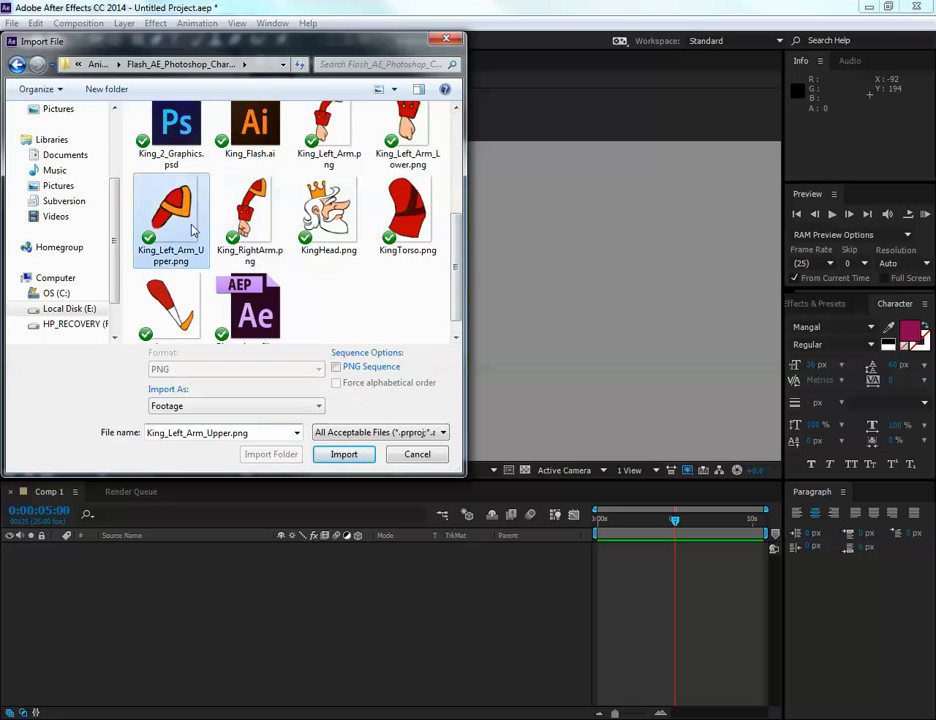
pyautogui.keyDown('ctrl'); pyautogui.click(407, 135); pyautogui.keyUp('ctrl')
pyautogui.click(353, 457)
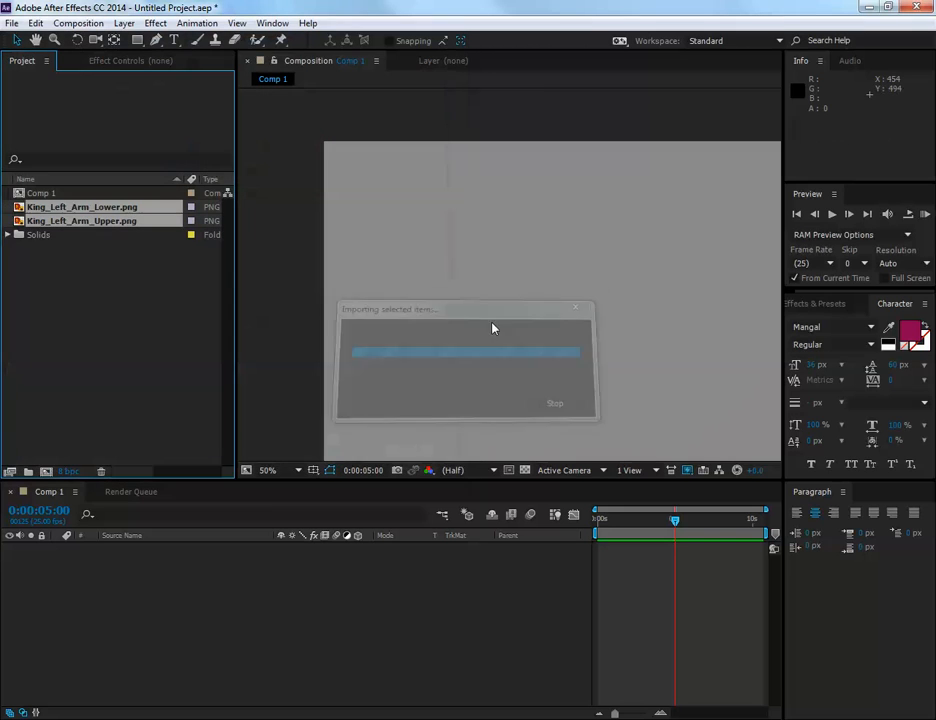
# Add King_Left_Arm_Lower.png to Comp 1, placing it in the lower middle area of the frame
pyautogui.click(100, 235)
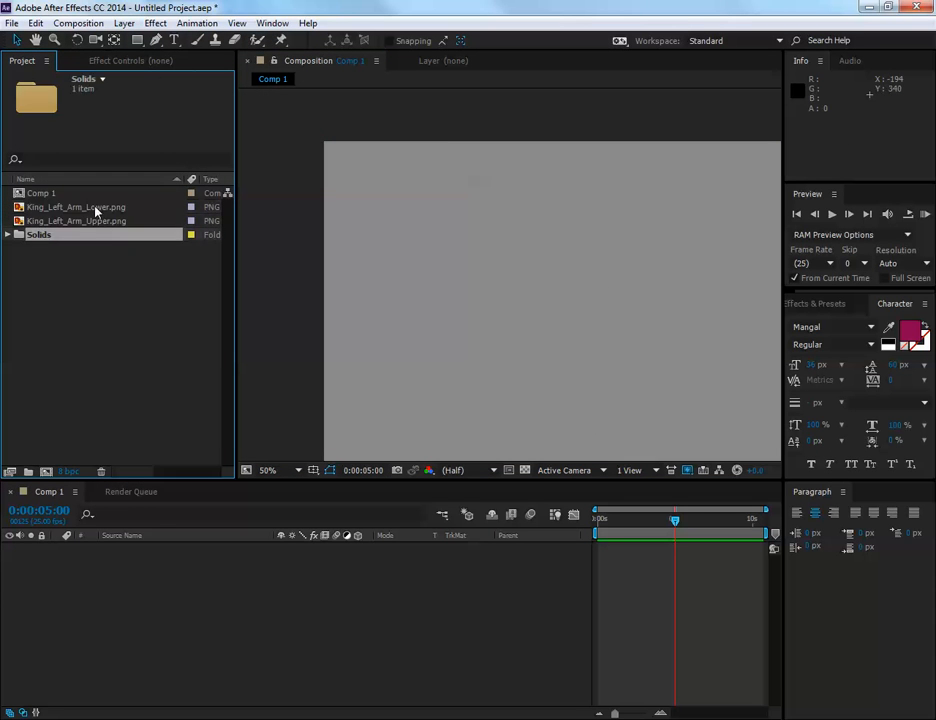
pyautogui.click(90, 208)
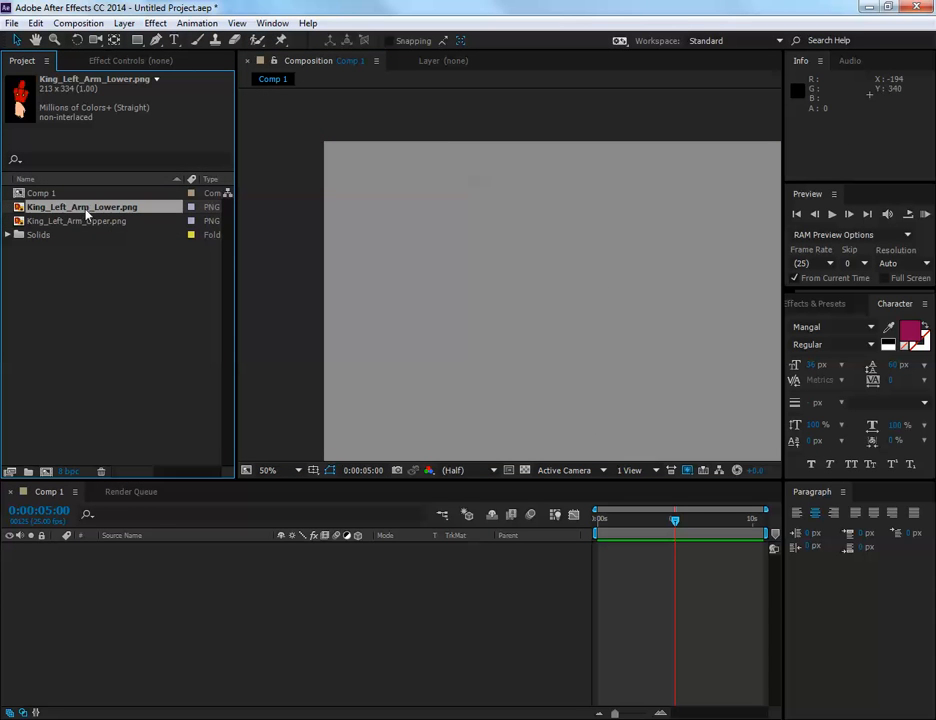
pyautogui.moveTo(78, 213); pyautogui.dragTo(497, 370)
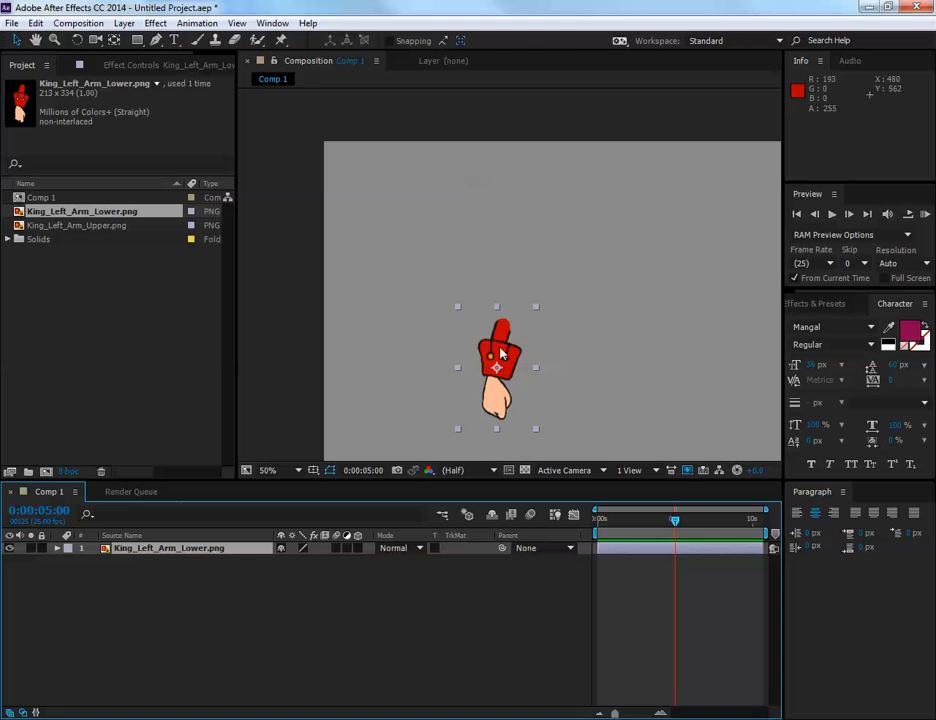
# Move the lower arm layer's anchor point up to its elbow end at about 124.5, 45.0, then return to the composition view
pyautogui.doubleClick(500, 352)
pyautogui.moveTo(511, 248); pyautogui.dragTo(518, 205)
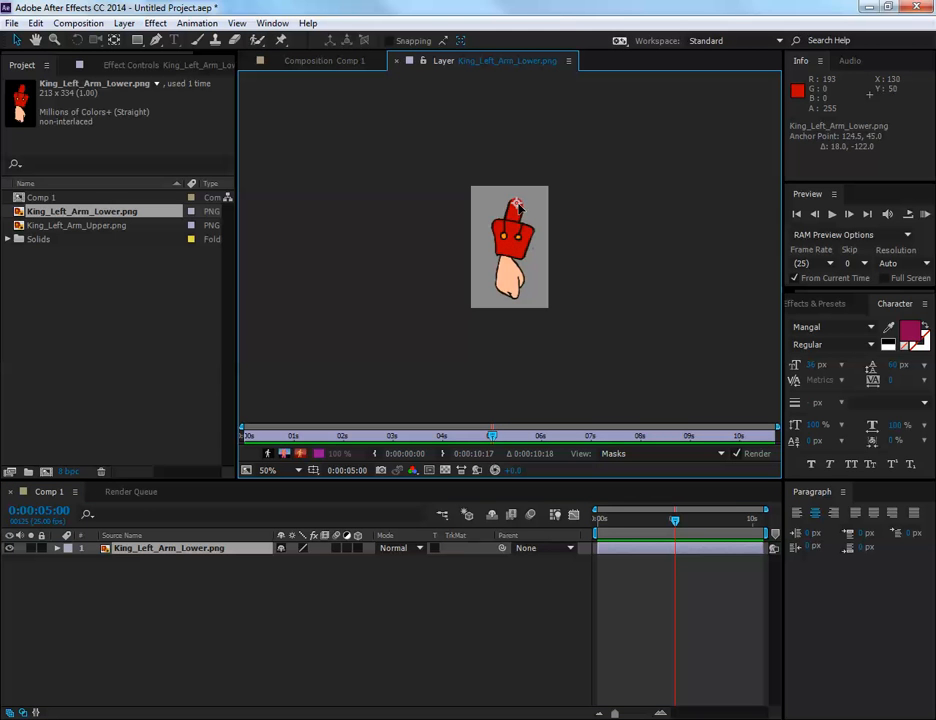
pyautogui.click(313, 61)
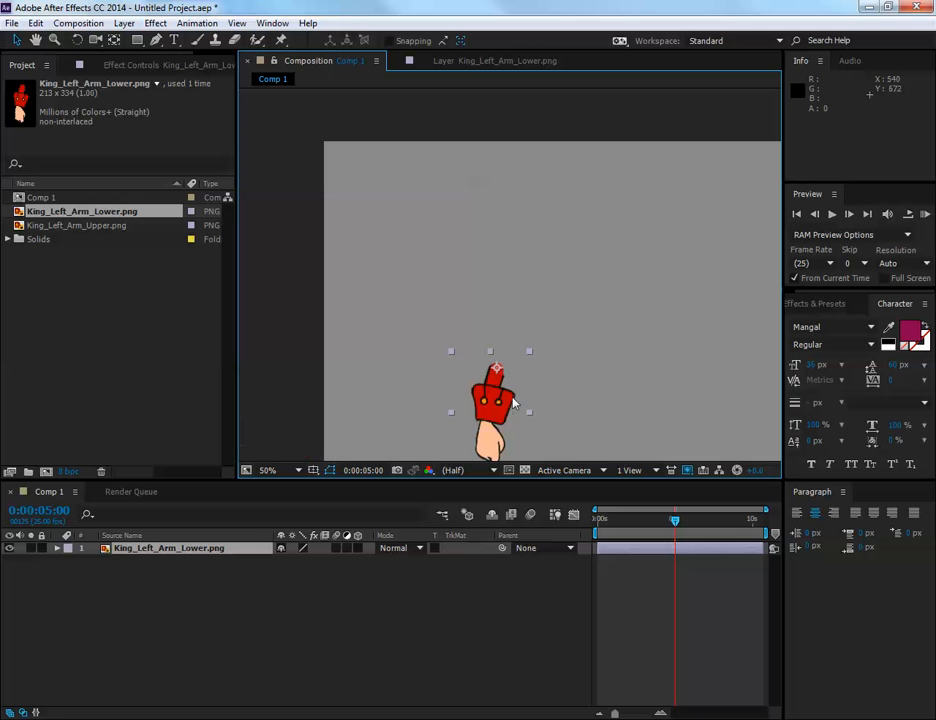
# Preview the King_Left_Arm_Upper.png footage and add it to Comp 1 as a layer beneath the lower arm
pyautogui.moveTo(498, 392); pyautogui.dragTo(507, 354)
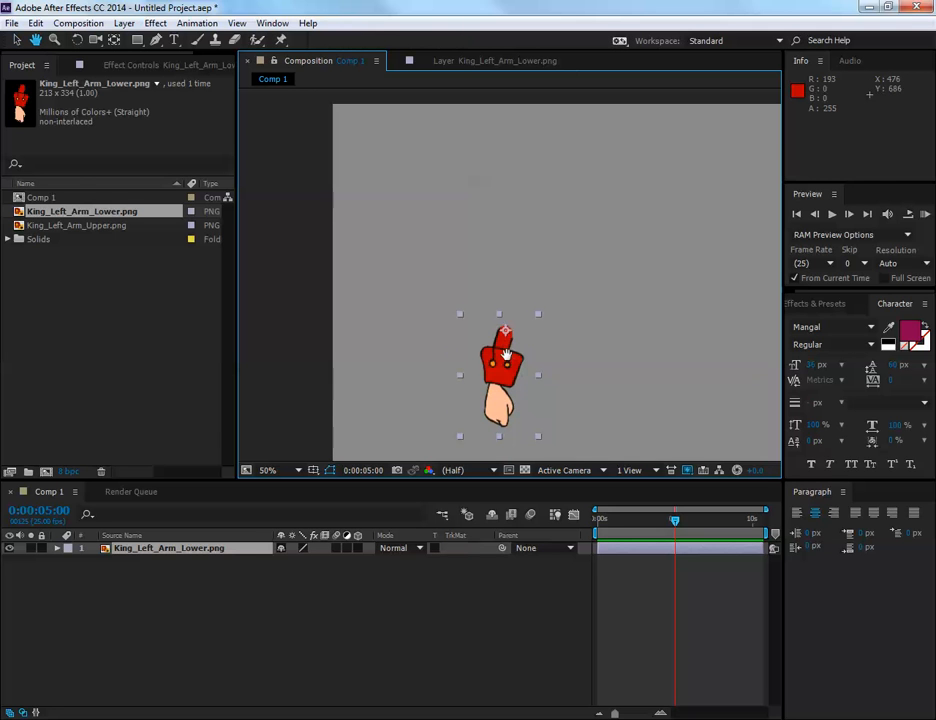
pyautogui.click(108, 229)
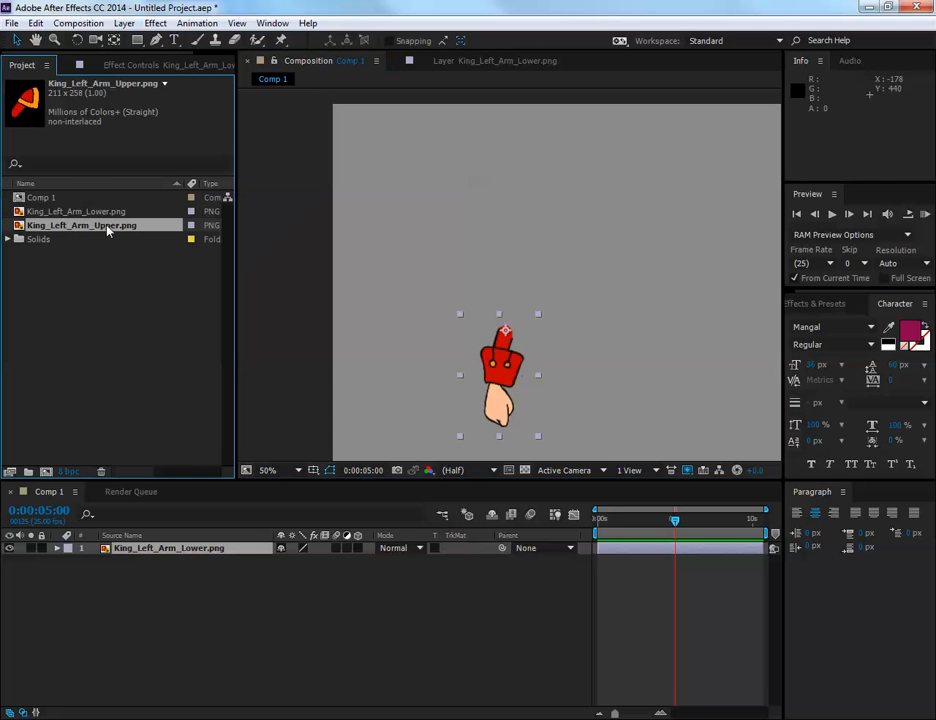
pyautogui.doubleClick(108, 229)
pyautogui.press('Up')
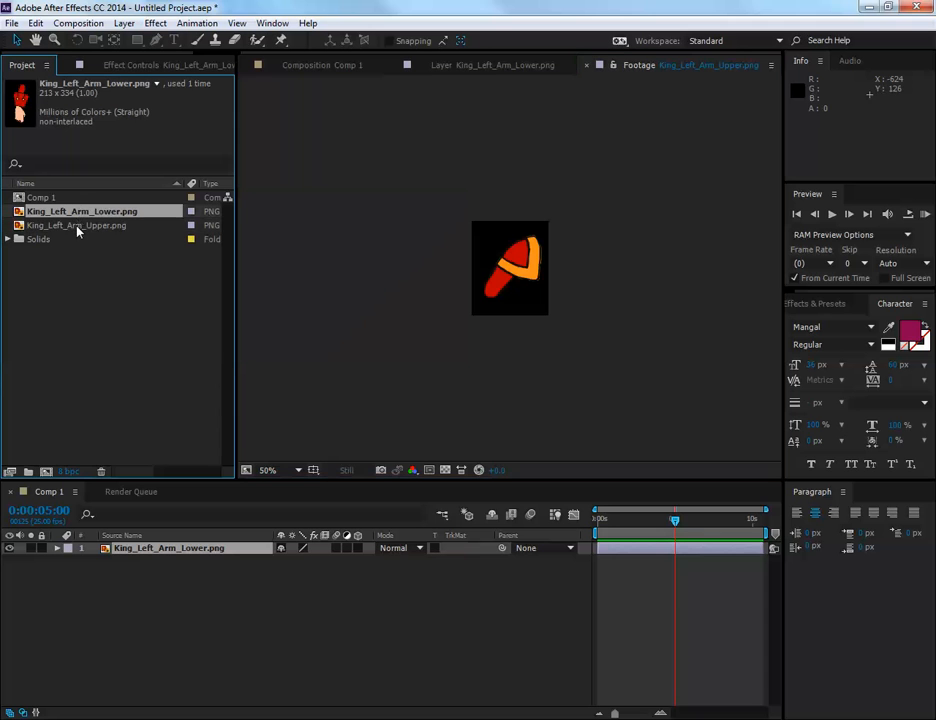
pyautogui.click(78, 229)
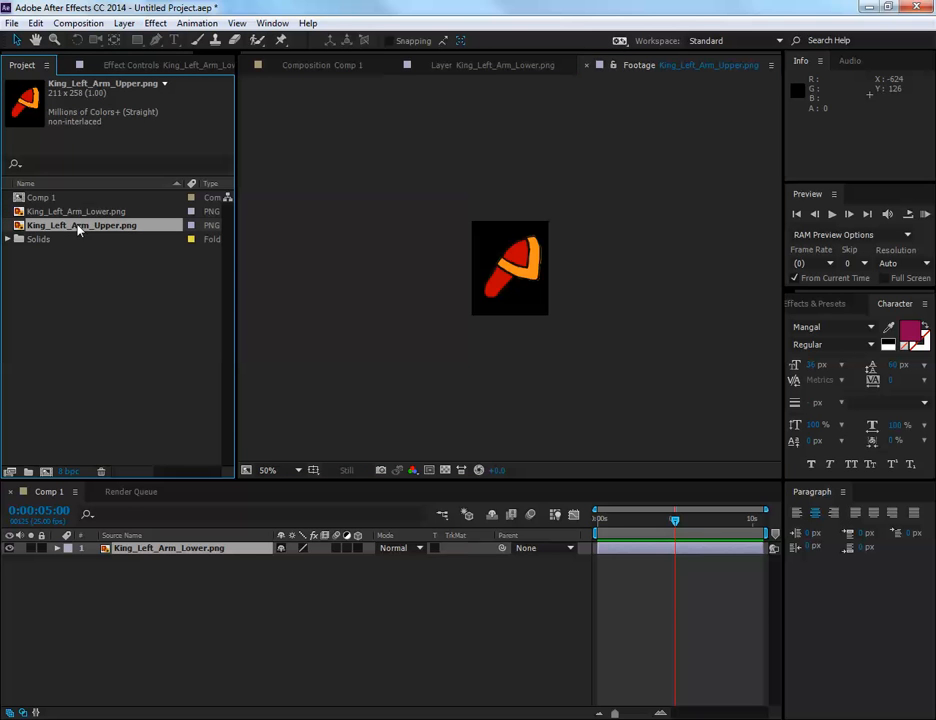
pyautogui.moveTo(78, 230); pyautogui.dragTo(646, 580)
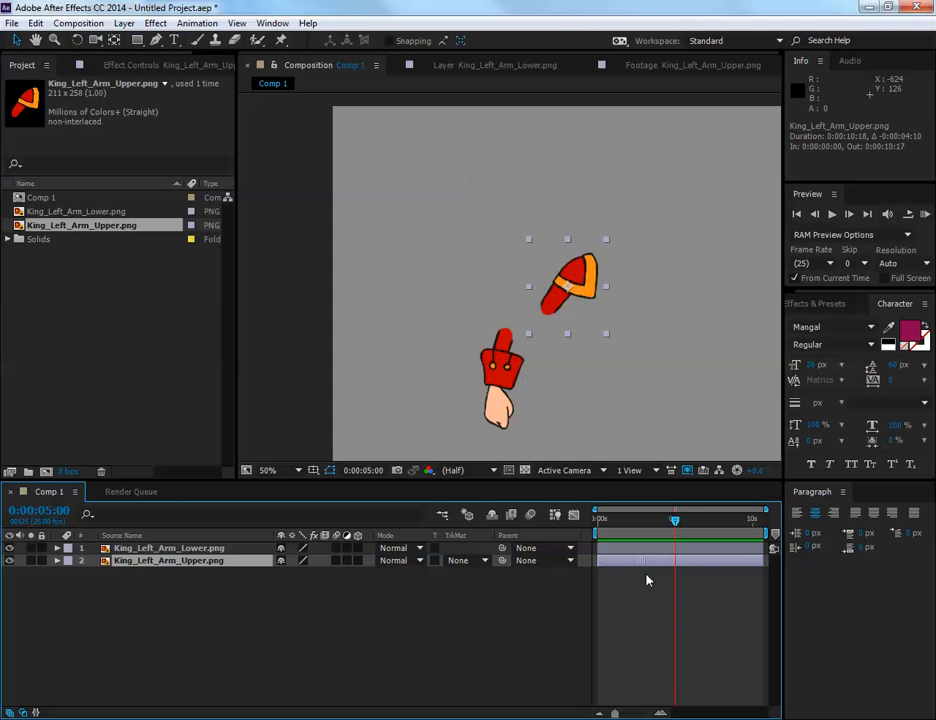
# Move the upper arm's anchor point to the shoulder at about 131.5, 85.0 and join the lower arm to its elbow at about 562, 584
pyautogui.doubleClick(570, 286)
pyautogui.moveTo(512, 252); pyautogui.dragTo(523, 238)
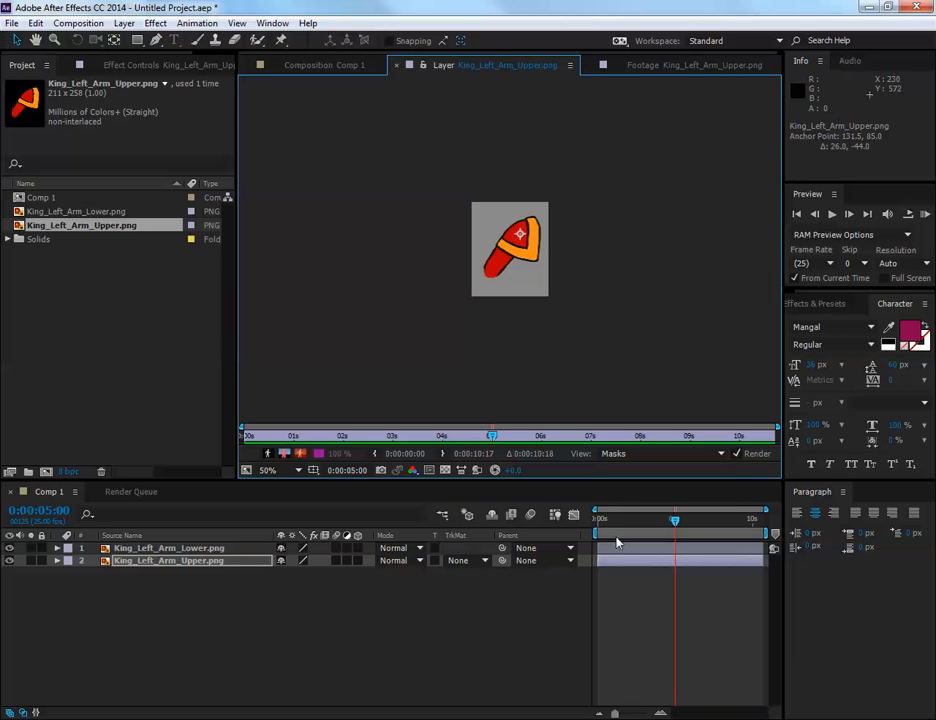
pyautogui.click(300, 66)
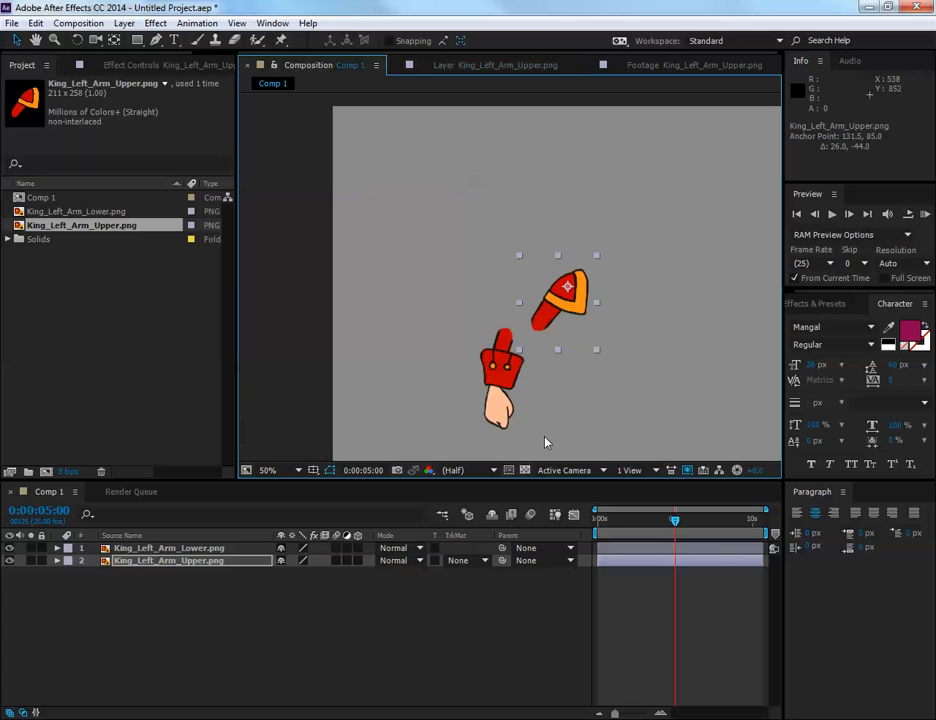
pyautogui.click(493, 393)
pyautogui.moveTo(493, 393); pyautogui.dragTo(527, 376)
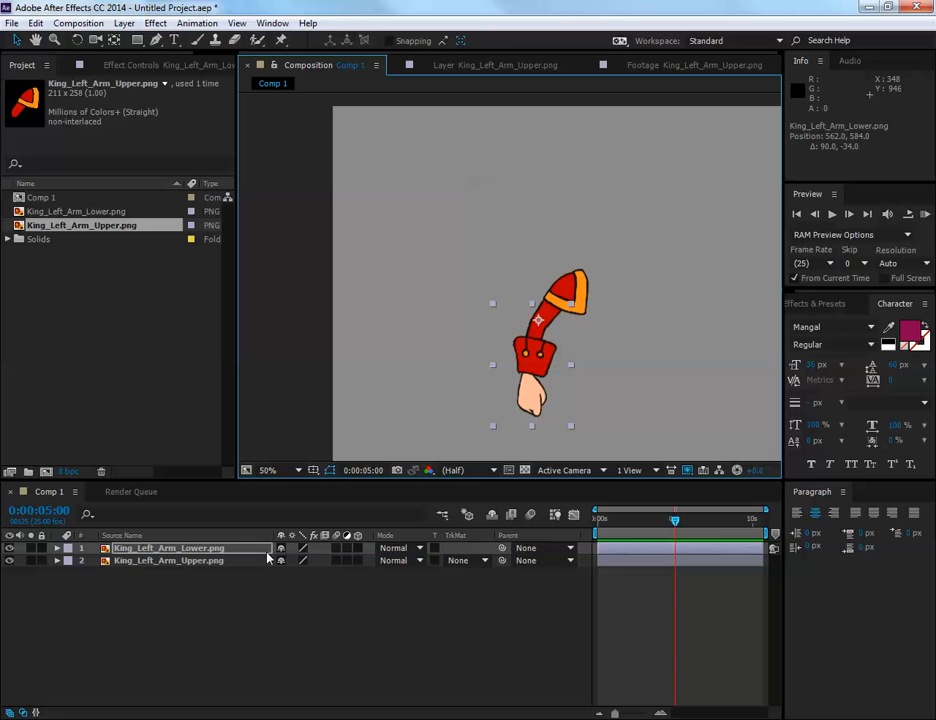
# Reorder the King_Left_Arm_Lower.png layer below King_Left_Arm_Upper.png and parent it to the upper arm layer
pyautogui.click(192, 610)
pyautogui.moveTo(184, 549); pyautogui.dragTo(184, 568)
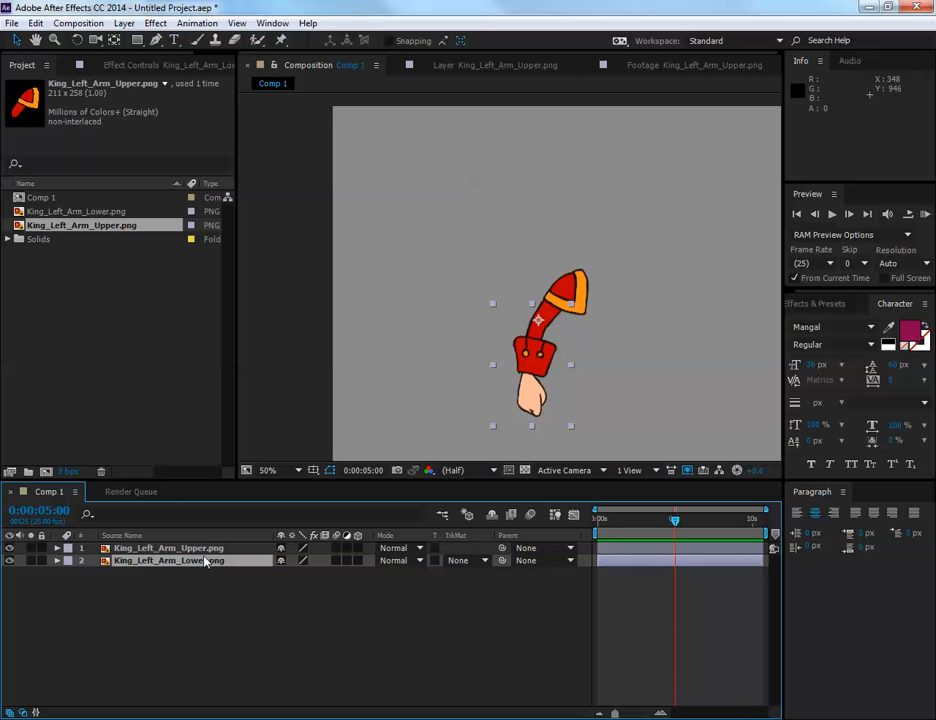
pyautogui.click(524, 561)
pyautogui.click(548, 600)
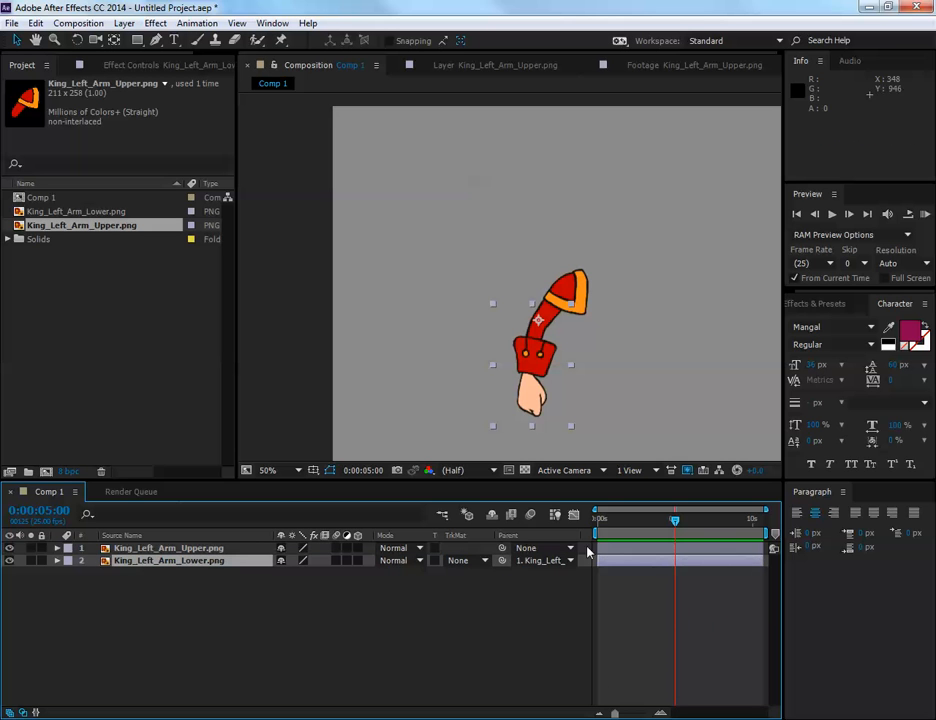
# Set a starting Rotation keyframe on the King_Left_Arm_Upper.png layer at 0:00:00:00
pyautogui.click(568, 285)
pyautogui.moveTo(679, 521); pyautogui.dragTo(589, 526)
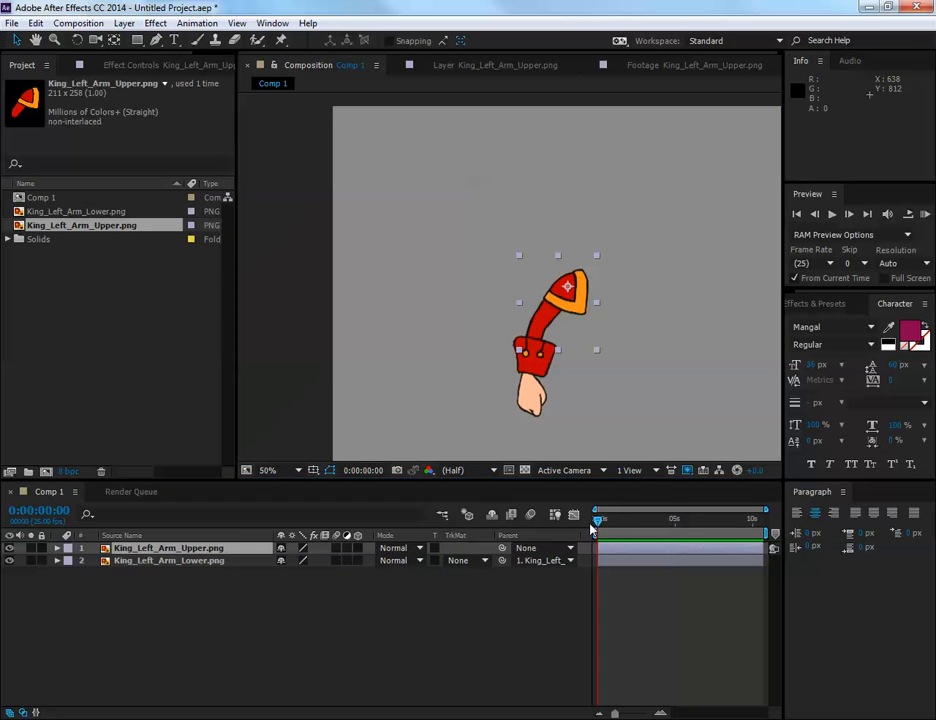
pyautogui.click(57, 548)
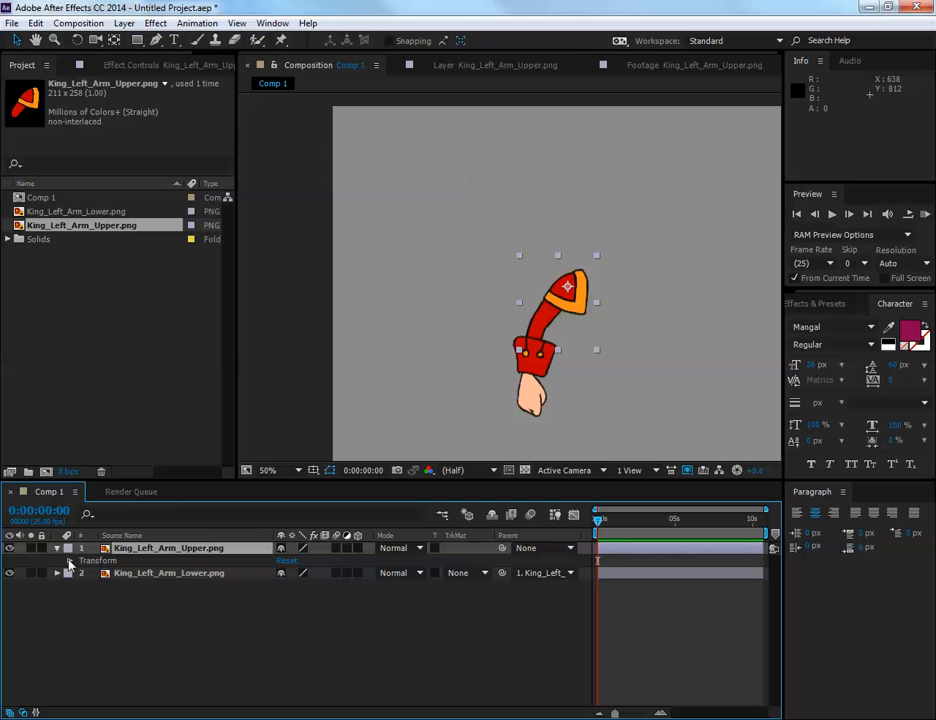
pyautogui.click(70, 561)
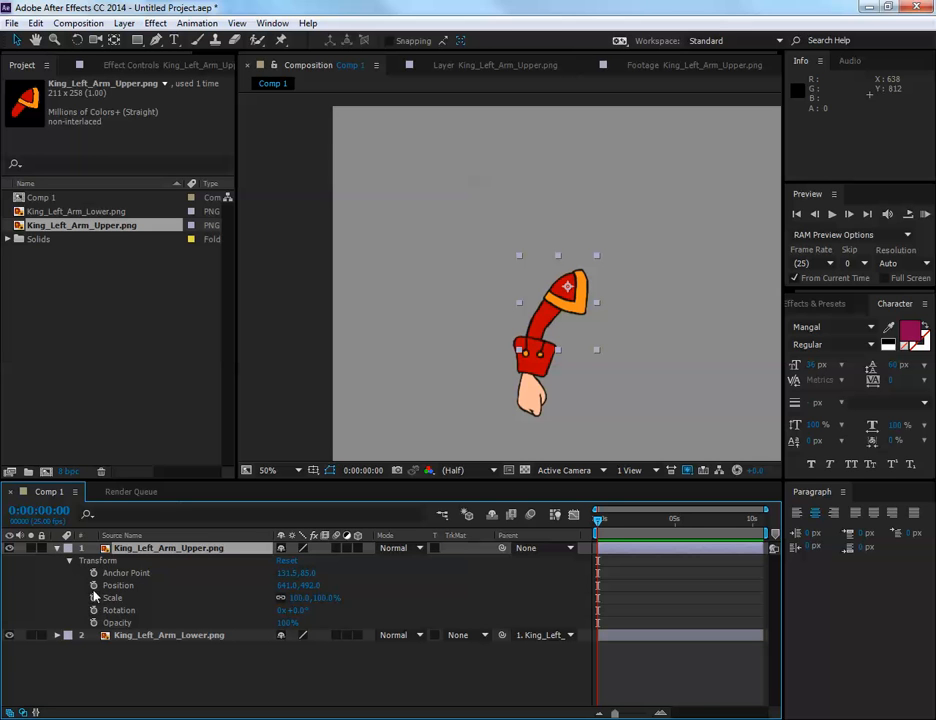
pyautogui.click(93, 611)
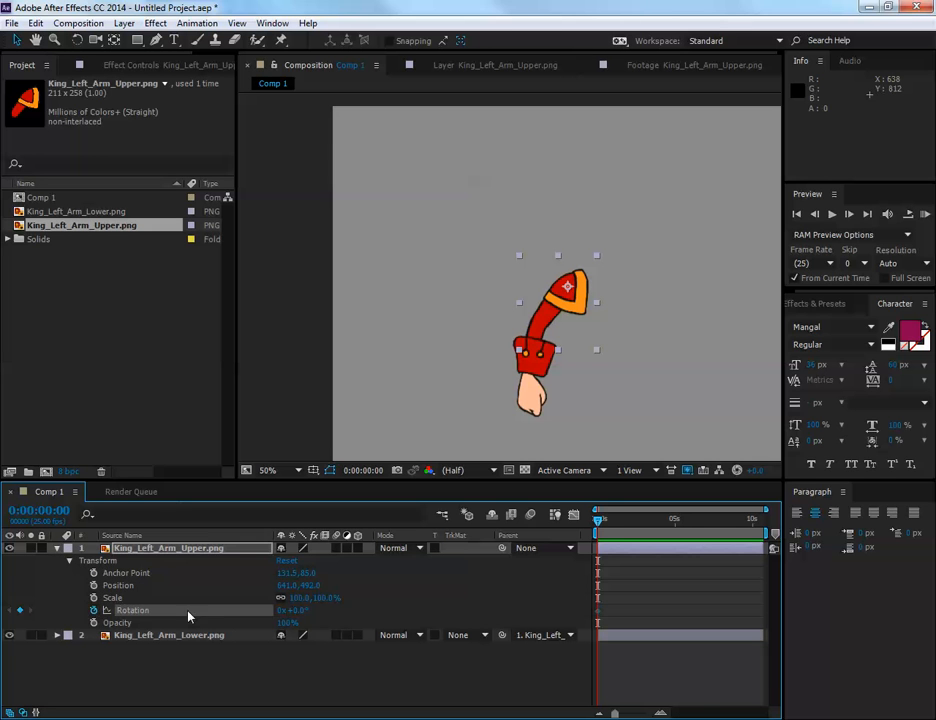
# Rotate the upper arm to about -60.4° at 0:00:07:20 to add a second Rotation keyframe
pyautogui.moveTo(597, 521); pyautogui.dragTo(717, 522)
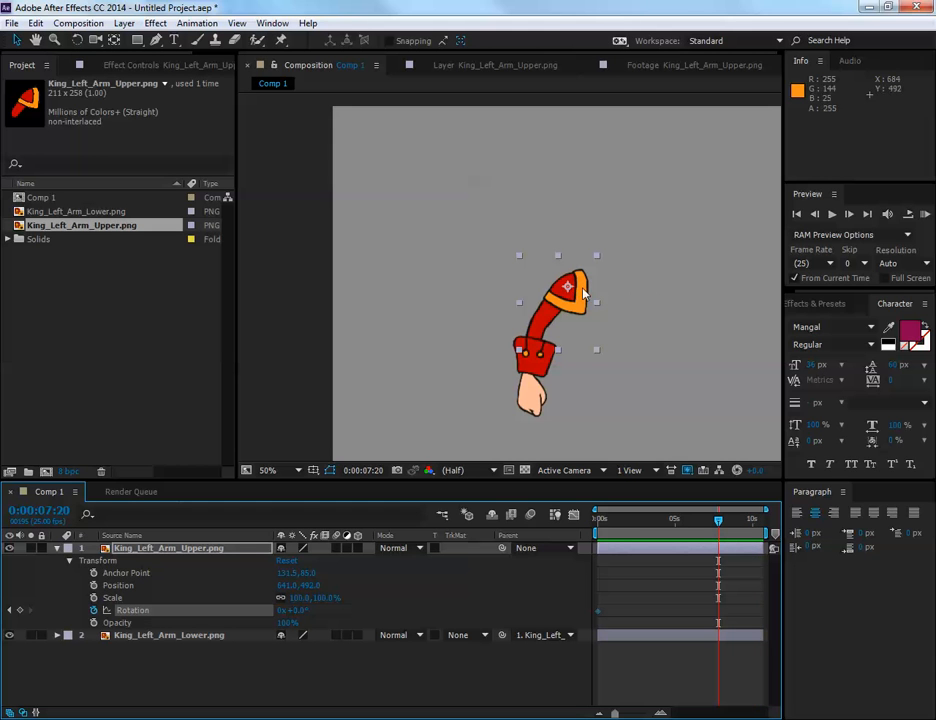
pyautogui.click(77, 40)
pyautogui.moveTo(540, 335); pyautogui.dragTo(592, 332)
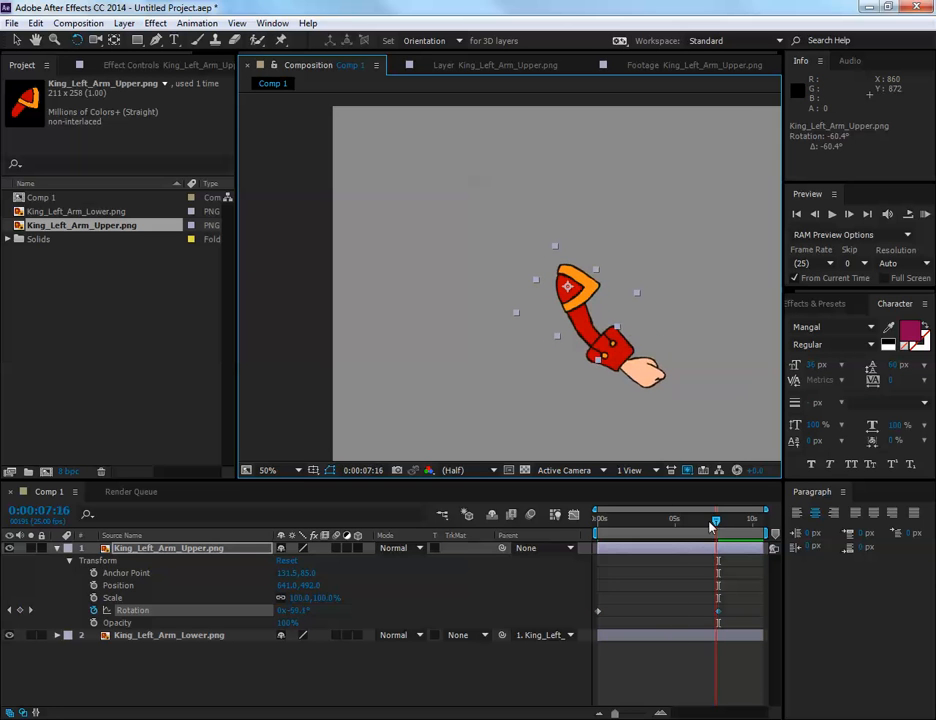
# Return to 0:00:00:00 and set a starting Rotation keyframe on the King_Left_Arm_Lower.png layer
pyautogui.moveTo(717, 521); pyautogui.dragTo(592, 545)
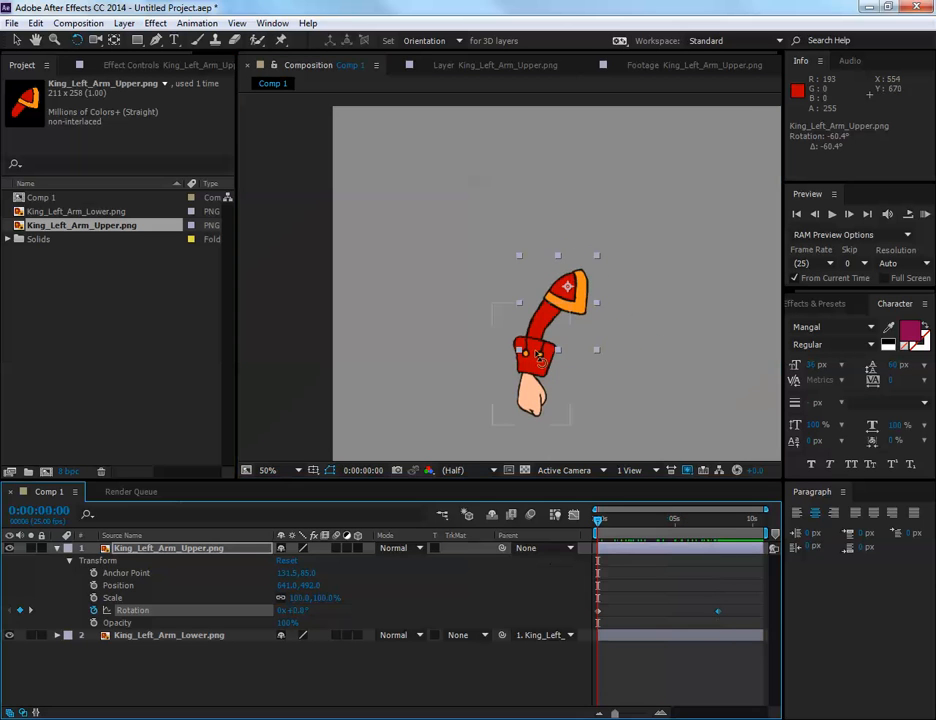
pyautogui.click(542, 372)
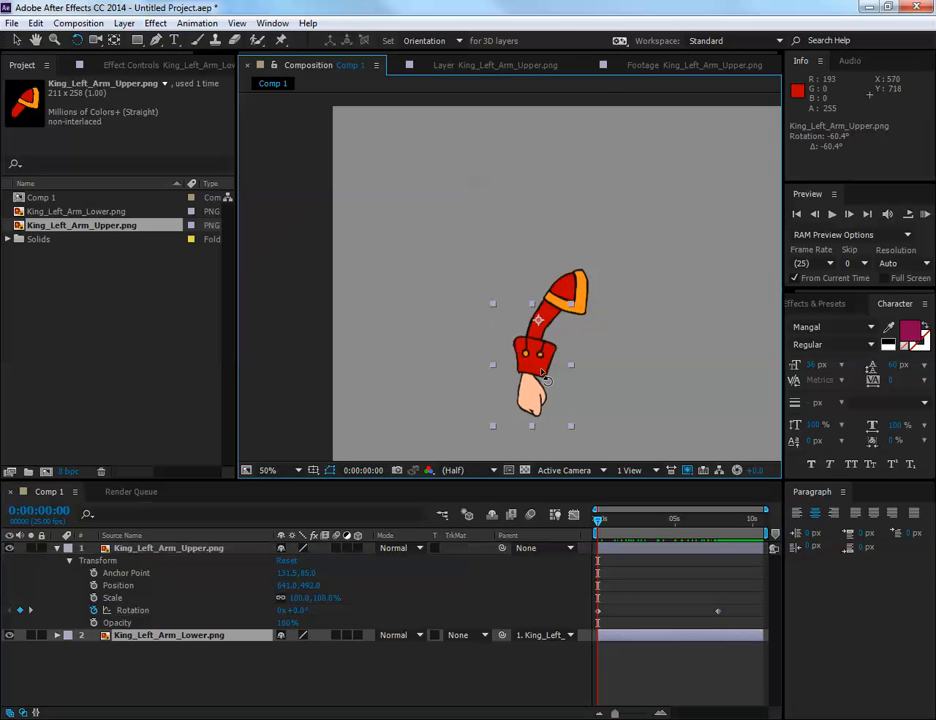
pyautogui.click(57, 636)
pyautogui.click(69, 648)
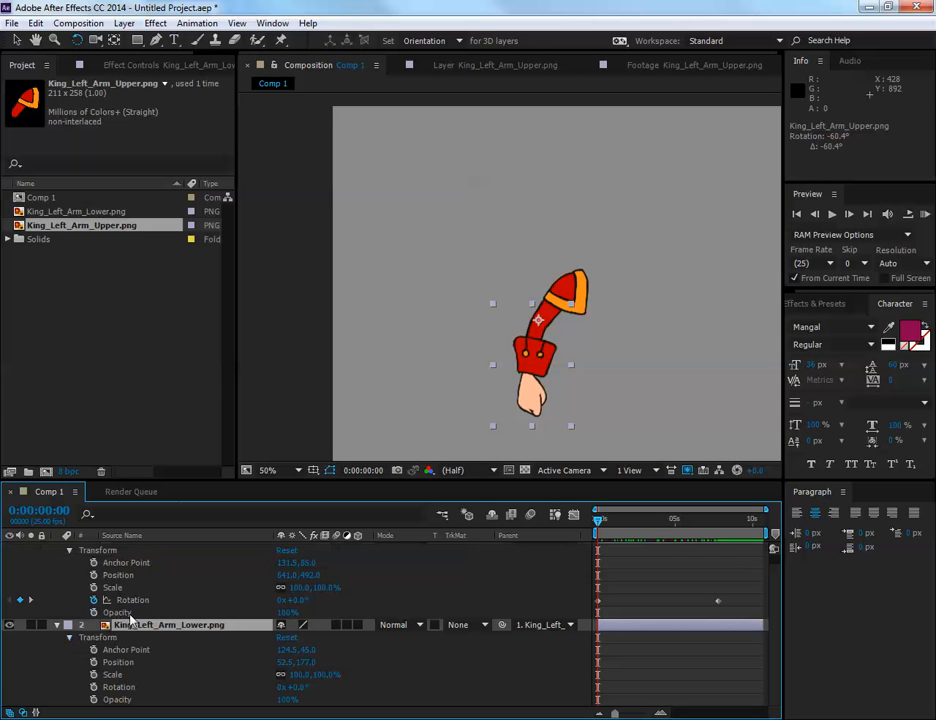
pyautogui.click(93, 688)
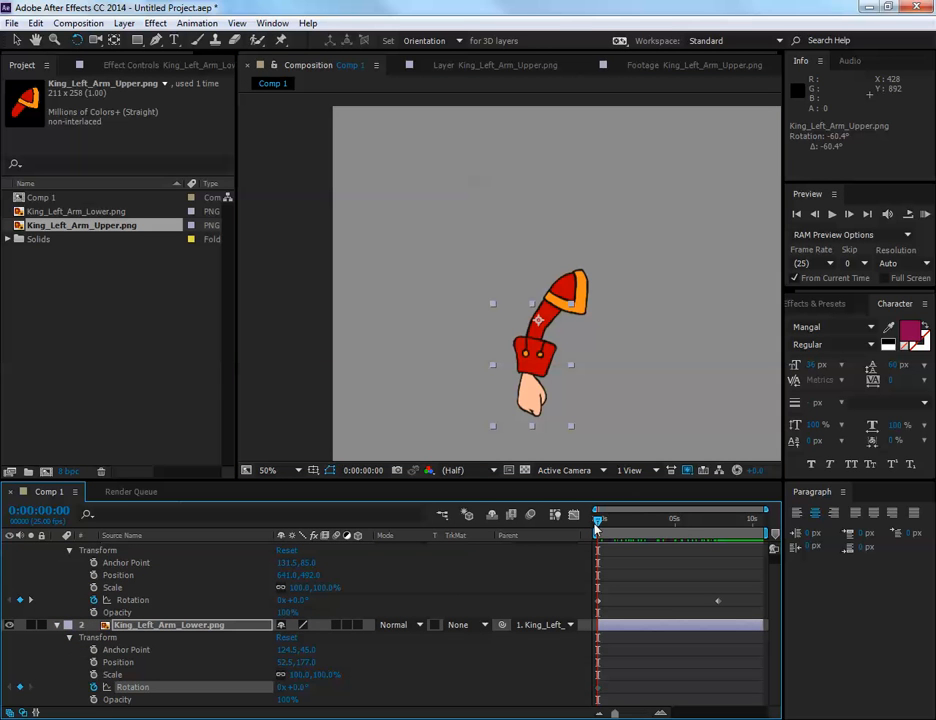
# Rotate the lower arm to about 9.3° just after one second to add a second Rotation keyframe, and play the animation
pyautogui.moveTo(596, 525); pyautogui.dragTo(614, 524)
pyautogui.moveTo(548, 409); pyautogui.dragTo(558, 440)
pyautogui.moveTo(610, 522); pyautogui.dragTo(715, 535)
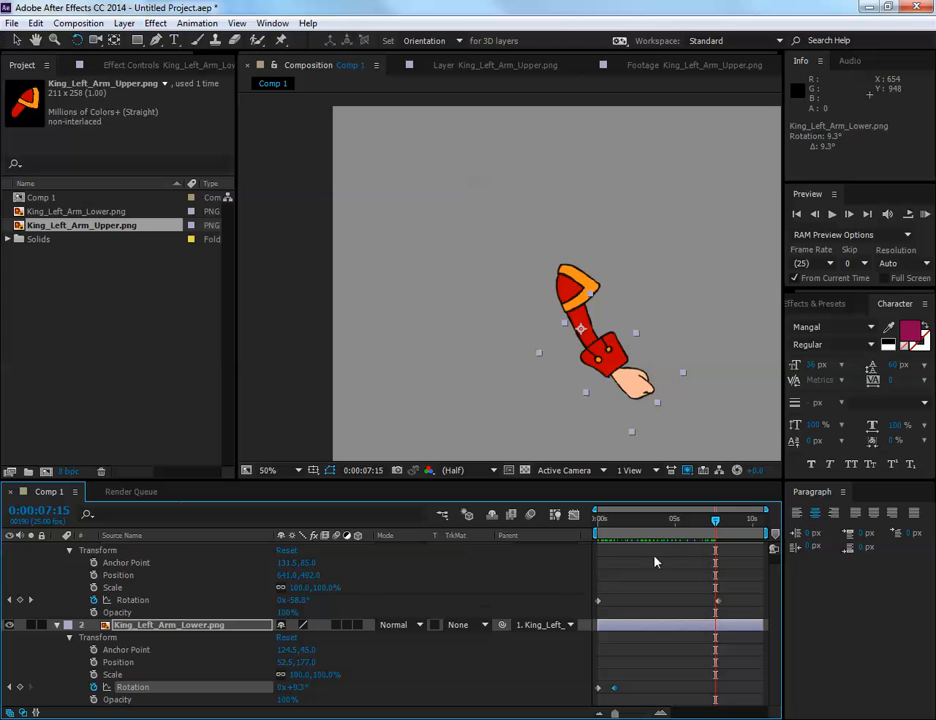
pyautogui.press('space')
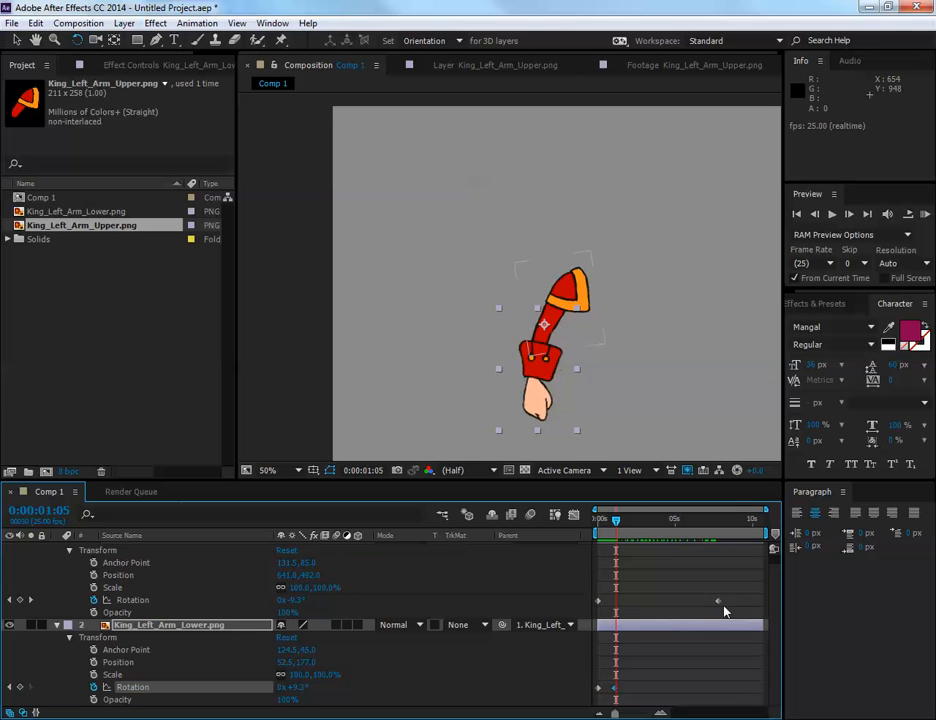
# Move the upper arm's last Rotation keyframe to just past two seconds and the lower arm's second one under half a second, then preview
pyautogui.moveTo(724, 611); pyautogui.dragTo(854, 602)
pyautogui.scroll(3, 637, 627)
pyautogui.press('space')
pyautogui.scroll(-2, 694, 636)
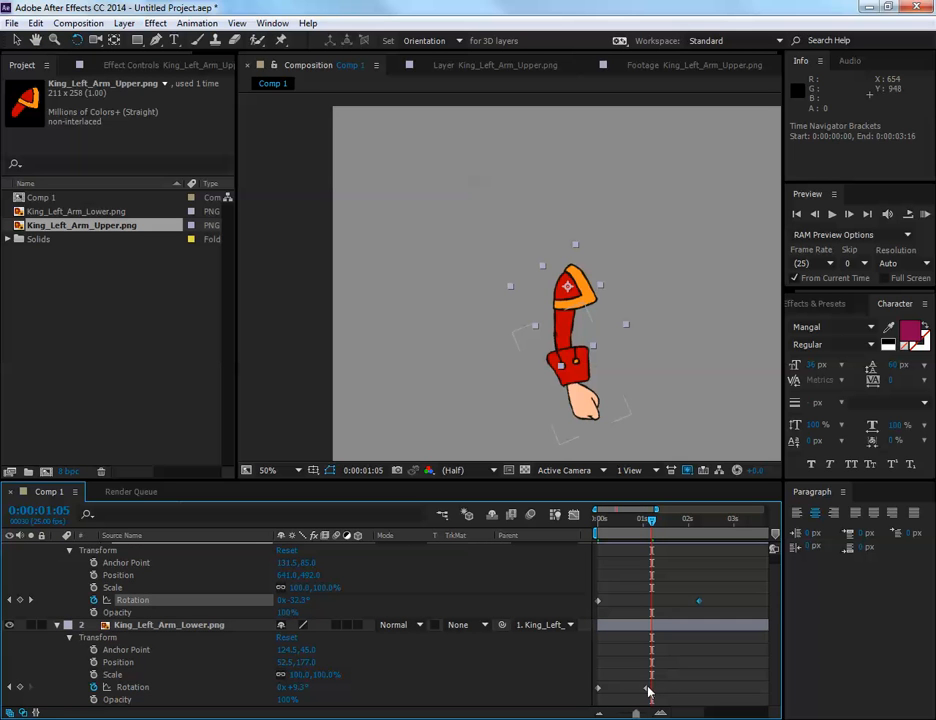
pyautogui.moveTo(648, 689); pyautogui.dragTo(616, 697)
pyautogui.moveTo(657, 510); pyautogui.dragTo(648, 510)
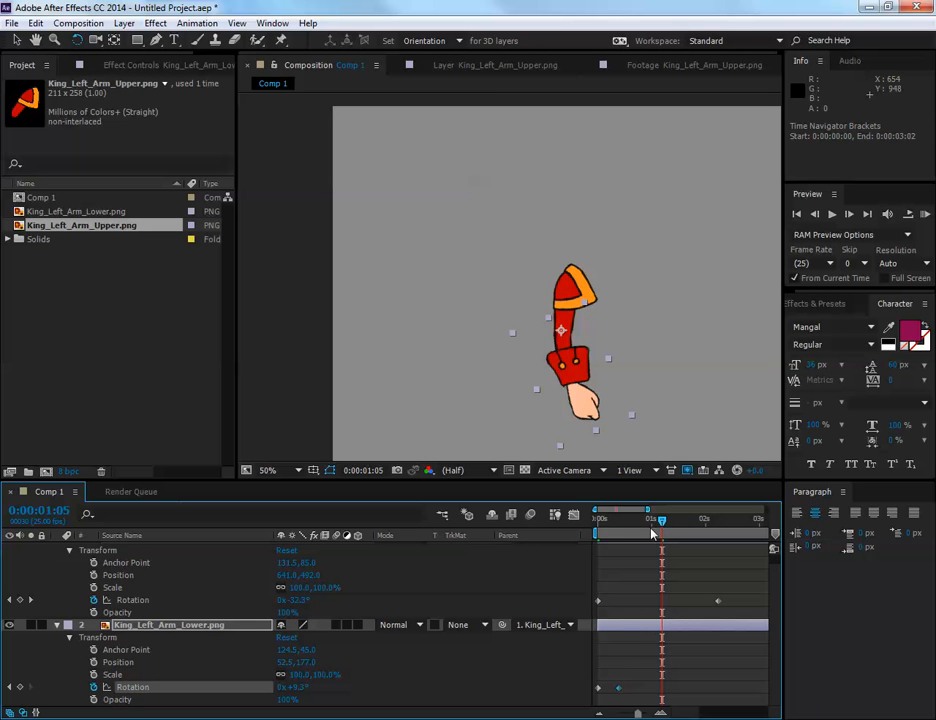
pyautogui.press('space')
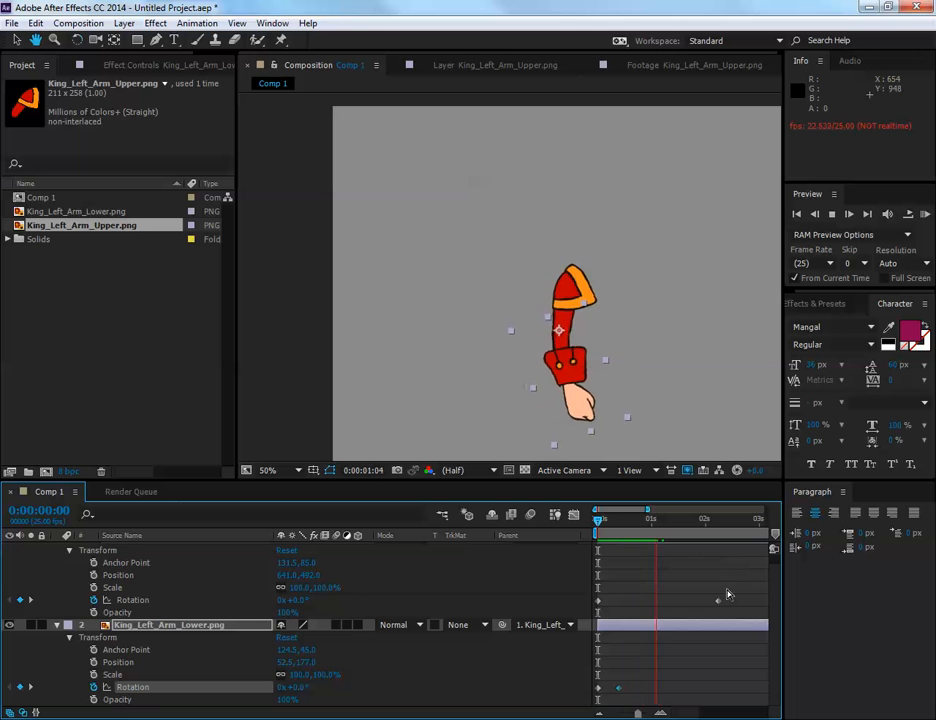
# Move the upper arm's last Rotation keyframe to 0:00:01:01 and the lower arm's second Rotation keyframe to 0:00:00:05
pyautogui.moveTo(718, 600); pyautogui.dragTo(655, 600)
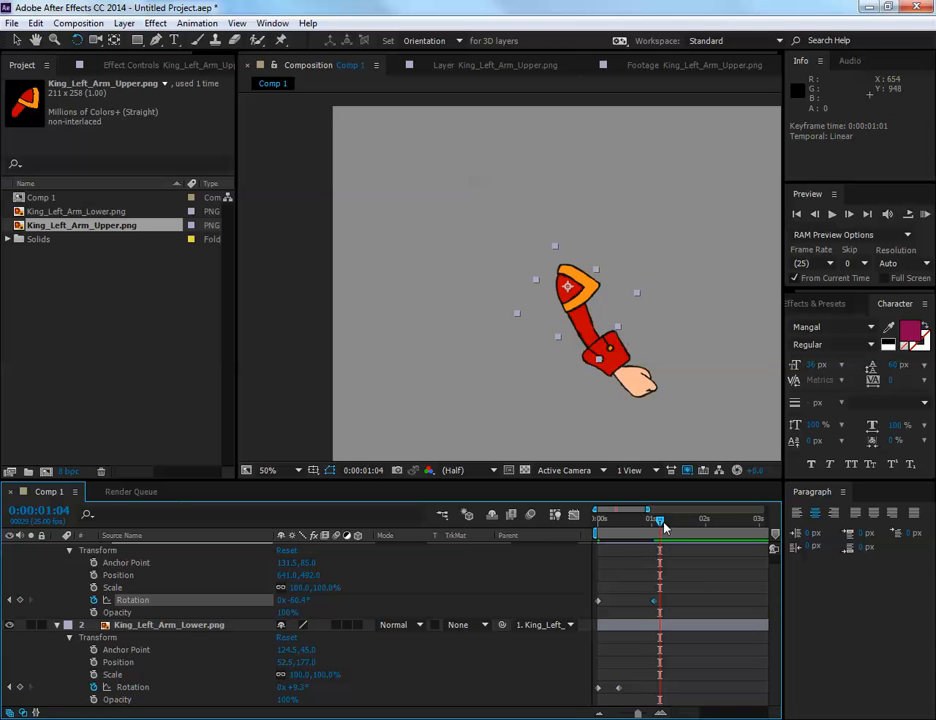
pyautogui.press('space')
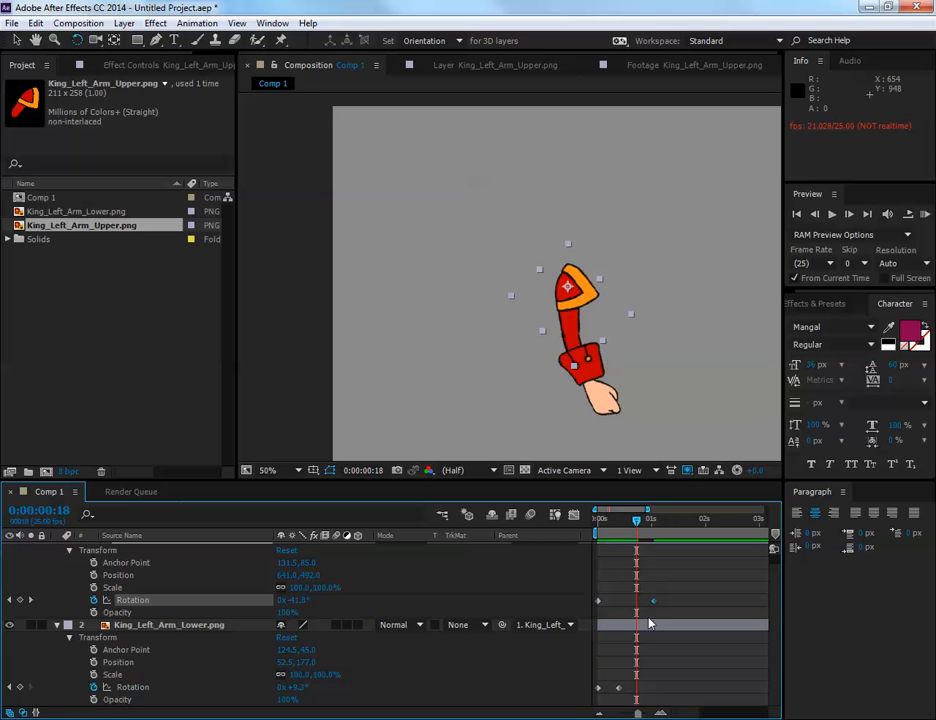
pyautogui.click(617, 690)
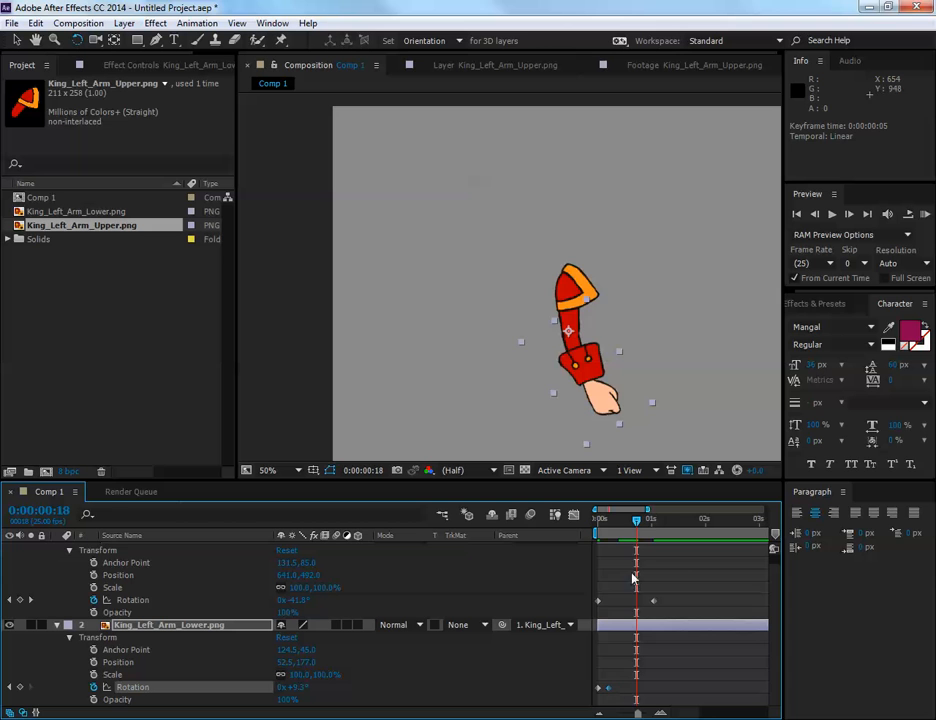
# Preview the arm, set the lower arm's starting Rotation at 0:00:00:00 to about -9.0°, and play it again
pyautogui.press('space')
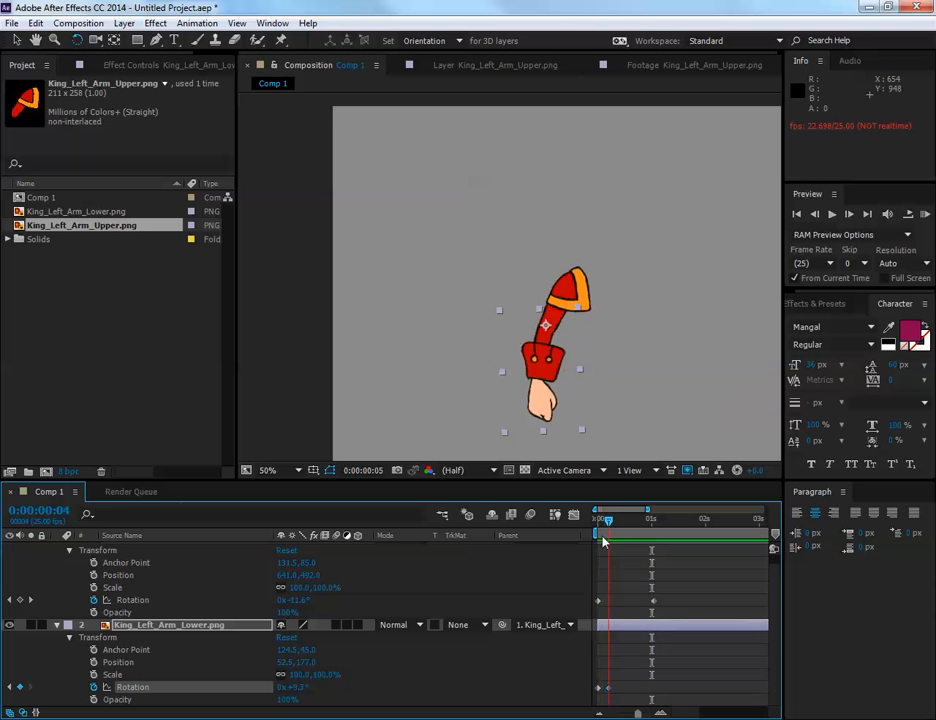
pyautogui.moveTo(565, 335); pyautogui.dragTo(568, 330)
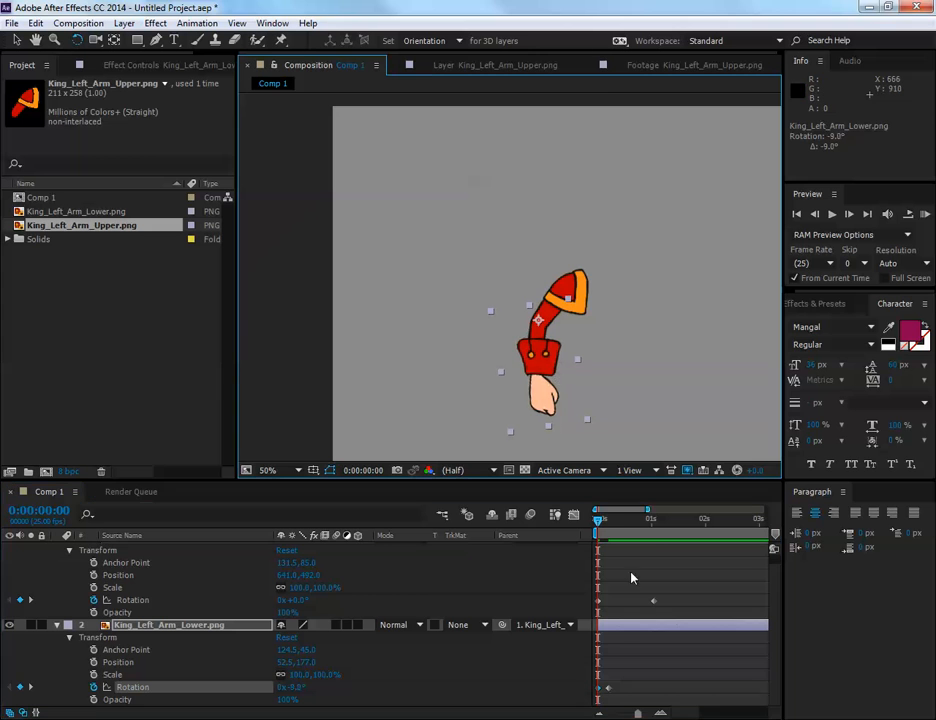
pyautogui.press('space')
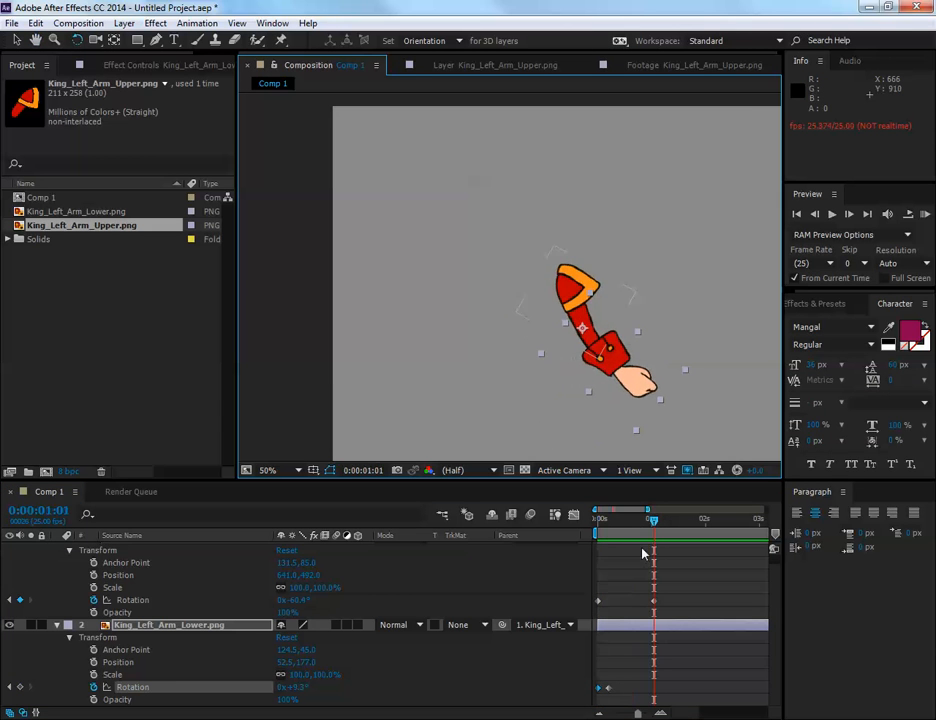
# Add a lower arm Rotation keyframe at 0:00:01:01, rotate it to about -27.2° at 0:00:01:09, and preview the swing
pyautogui.moveTo(653, 523)
pyautogui.mouseDown()
pyautogui.moveTo(654, 551)
pyautogui.moveTo(653, 526)
pyautogui.mouseUp()
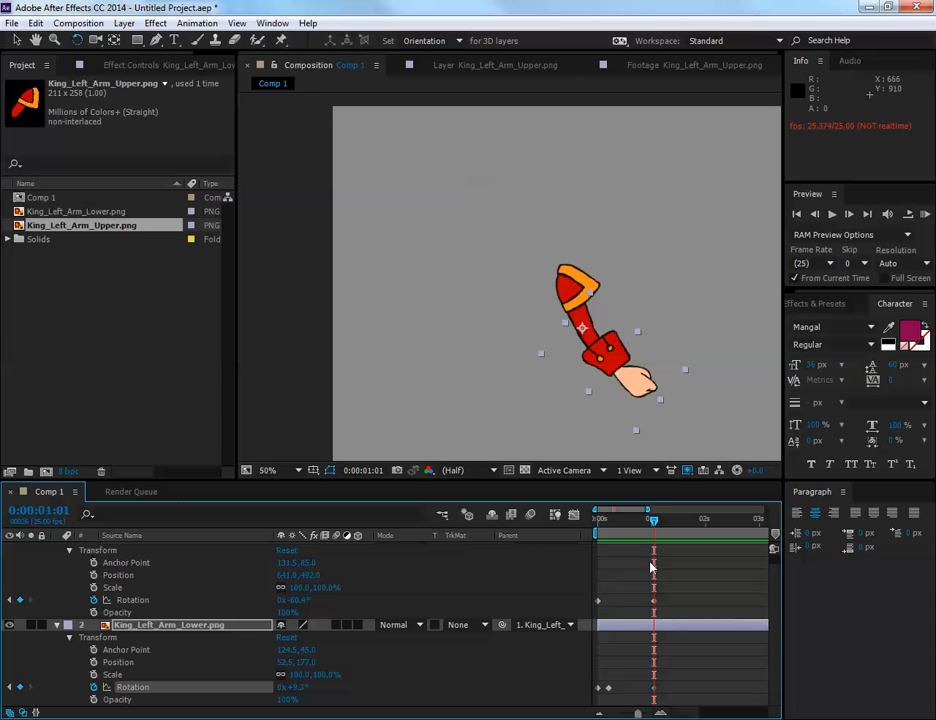
pyautogui.moveTo(662, 528); pyautogui.dragTo(669, 518)
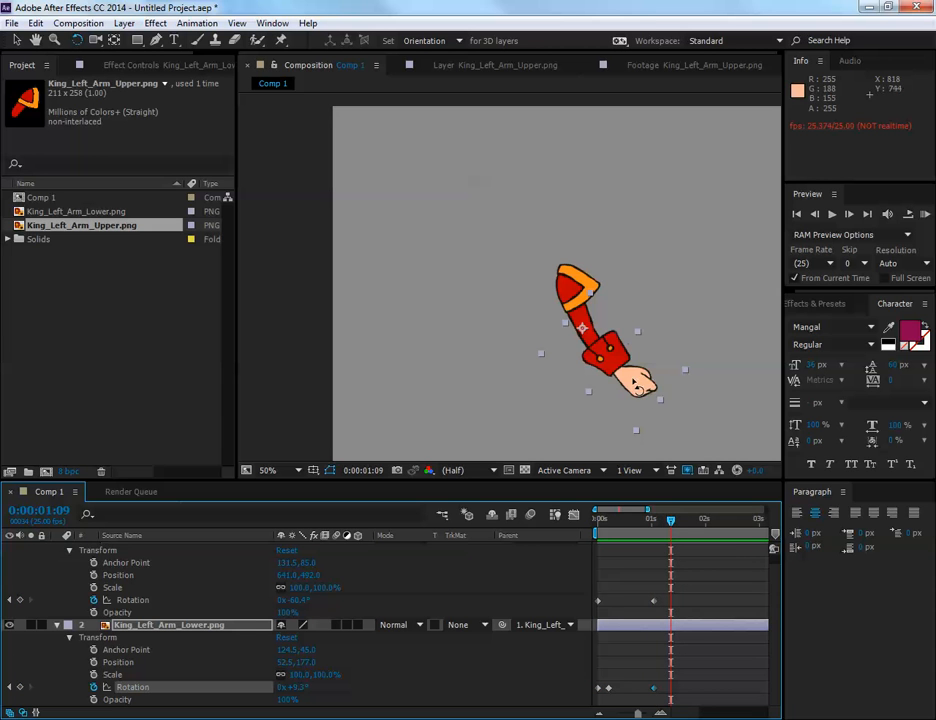
pyautogui.moveTo(652, 385); pyautogui.dragTo(675, 335)
pyautogui.press('space')
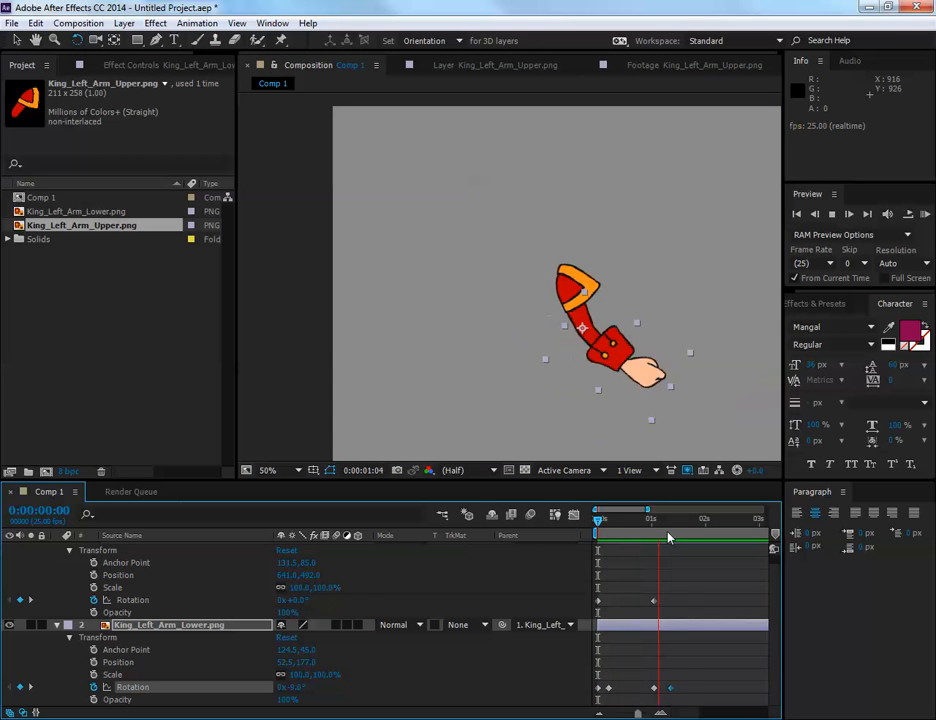
pyautogui.press('space')
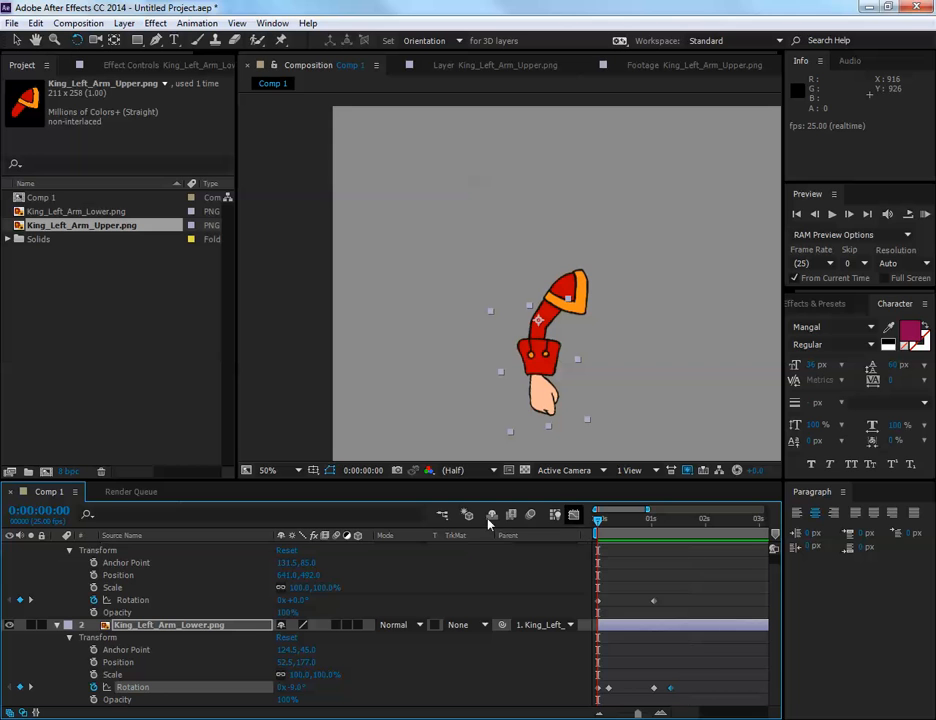
# Move the lower arm's last Rotation keyframe to 0:00:01:07, preview the animation, and return to 0:00:00:00
pyautogui.click(670, 689)
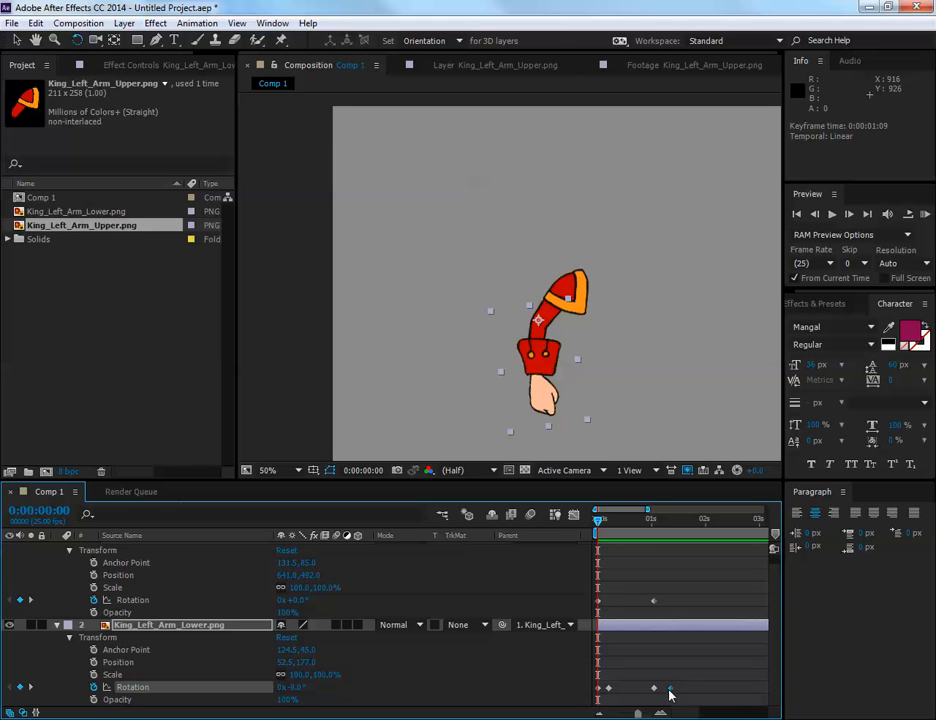
pyautogui.scroll(1, 692, 615)
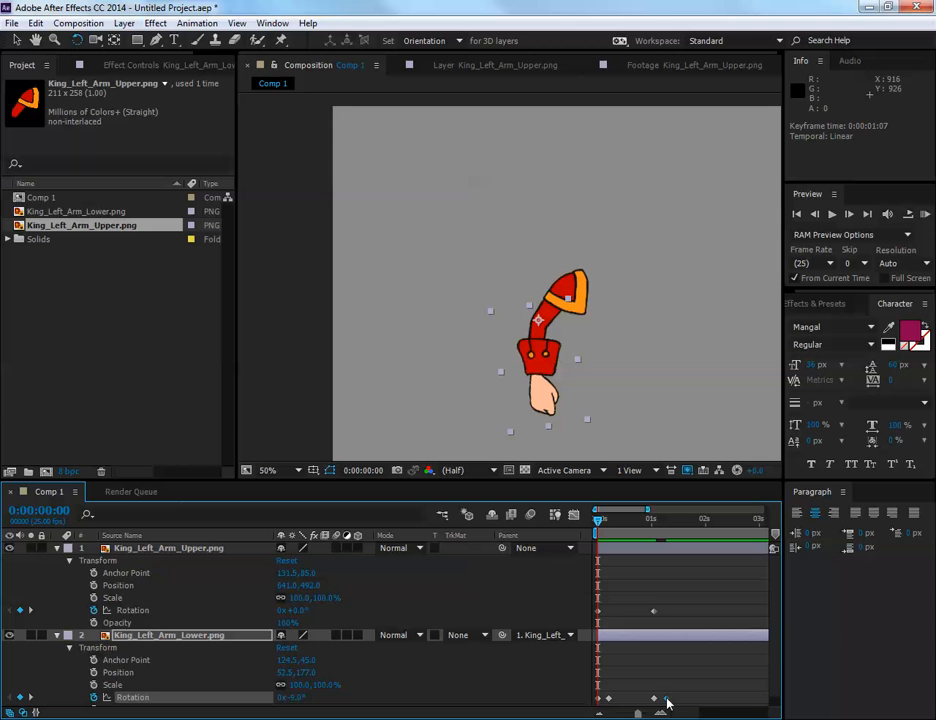
pyautogui.click(135, 551)
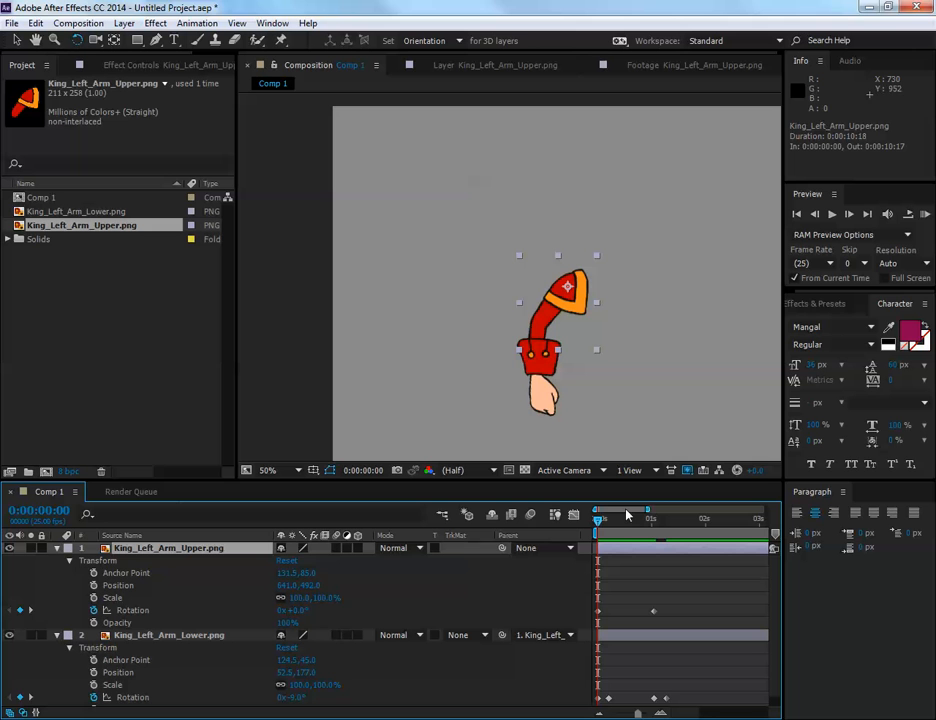
pyautogui.press('space')
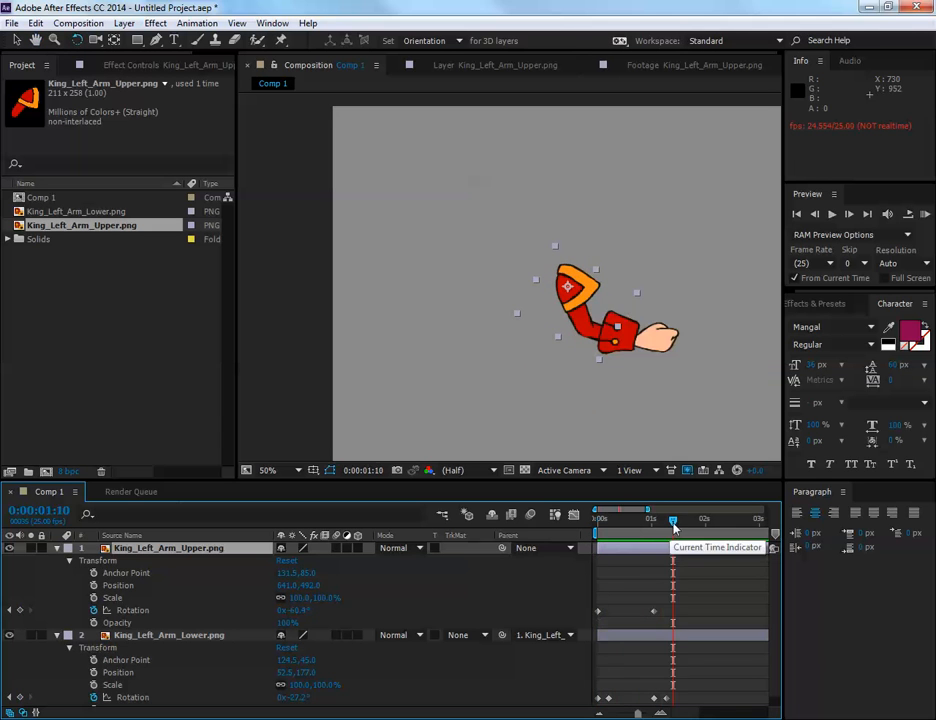
pyautogui.press('space')
pyautogui.moveTo(641, 524); pyautogui.dragTo(555, 523)
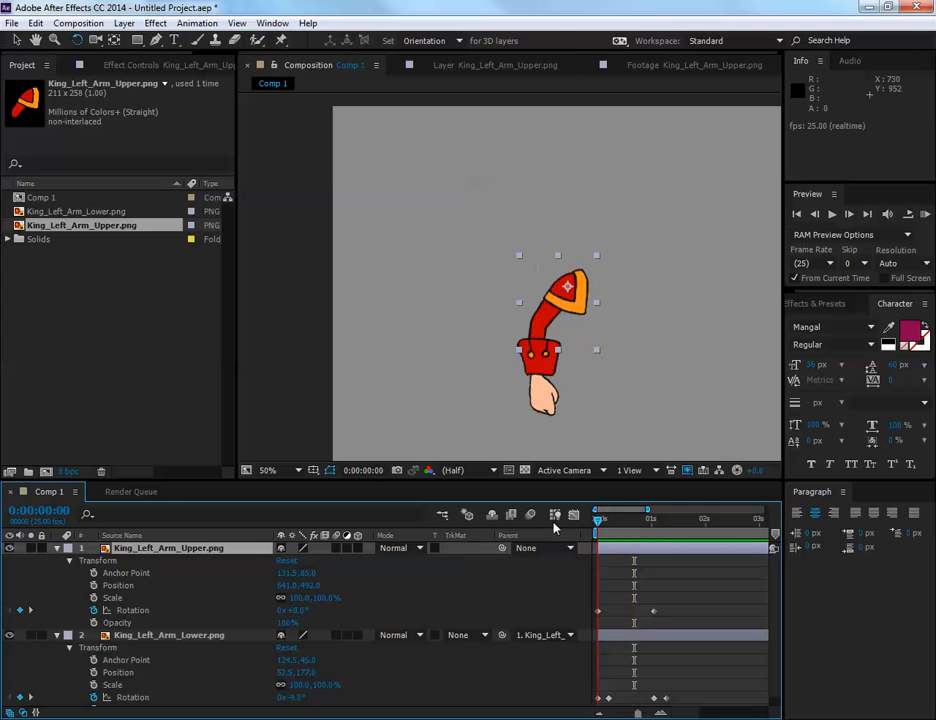
# Move the King_Left_Arm_Upper.png layer to about 273, 438 with the Selection tool
pyautogui.click(16, 40)
pyautogui.moveTo(562, 311); pyautogui.dragTo(428, 285)
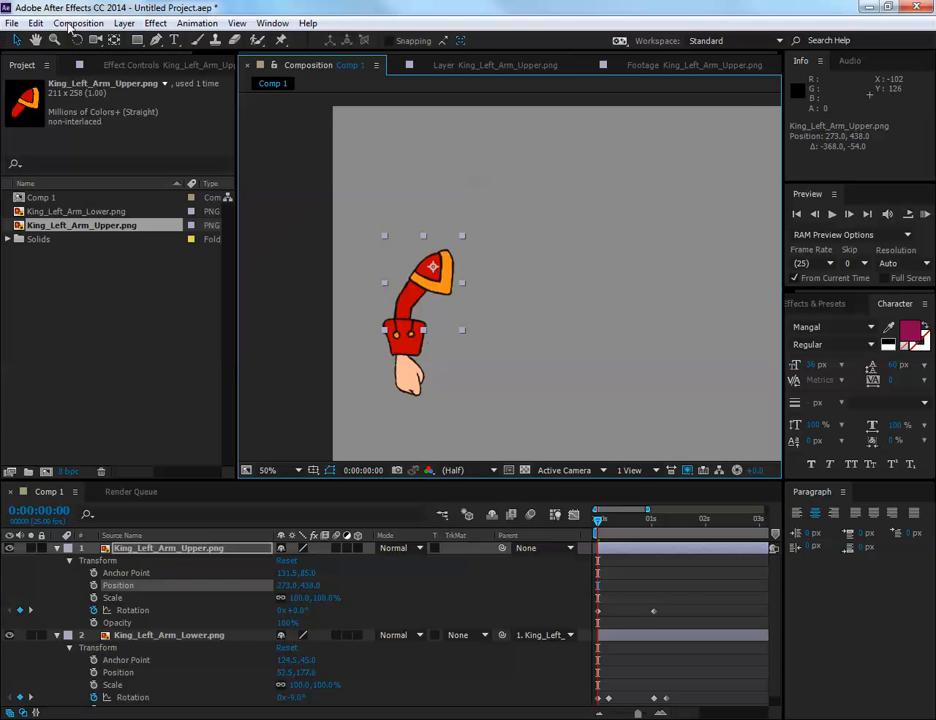
# Import King_Left_Arm.png into the project as footage
pyautogui.click(11, 23)
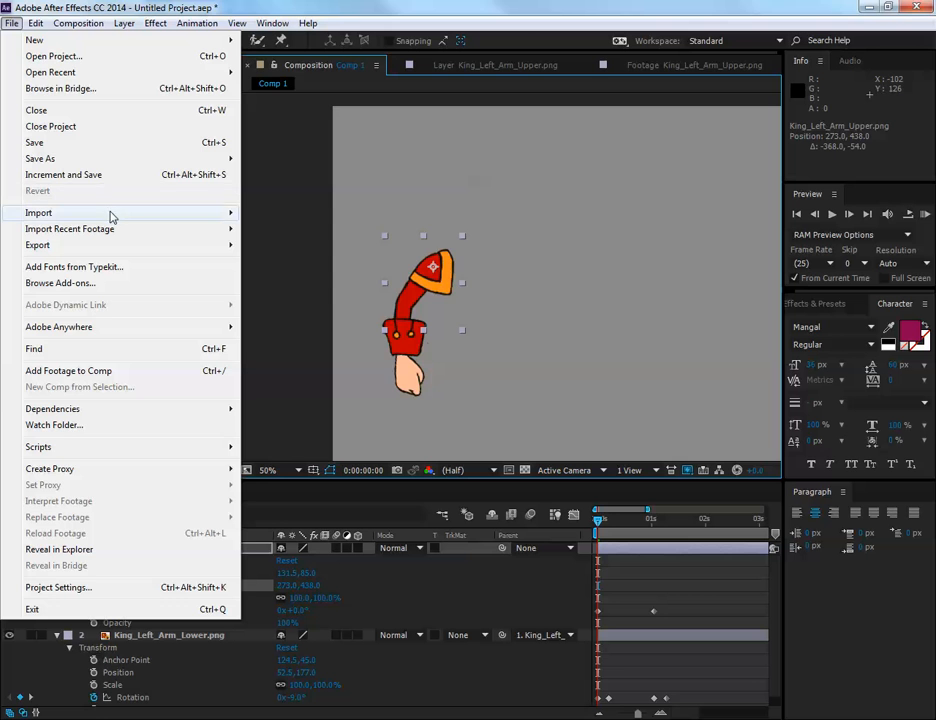
pyautogui.moveTo(111, 214)
pyautogui.click(262, 213)
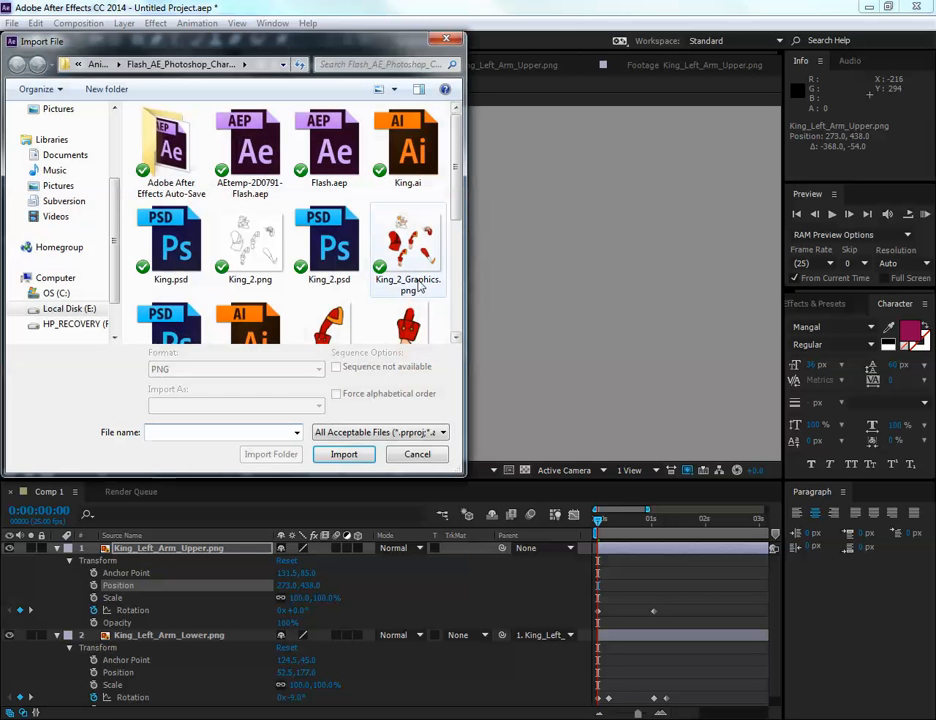
pyautogui.scroll(-1, 455, 222)
pyautogui.click(348, 237)
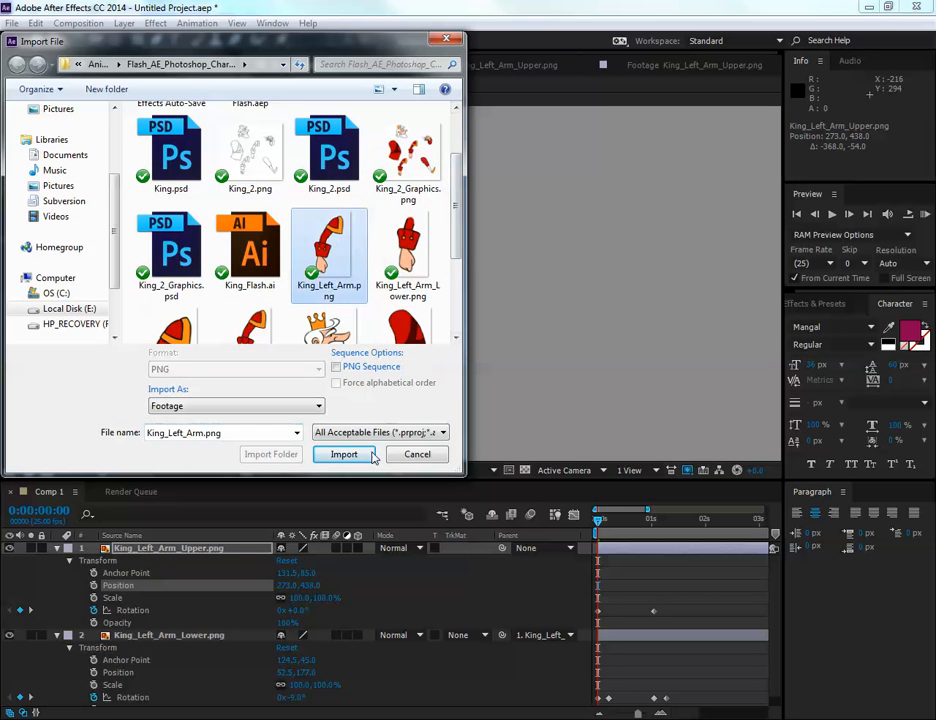
pyautogui.click(344, 454)
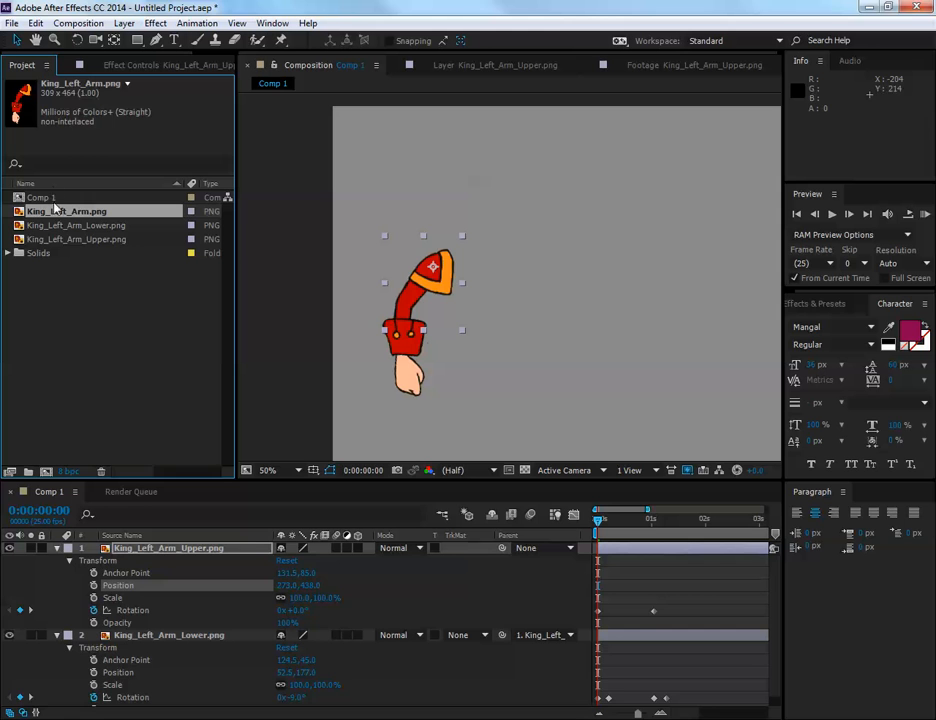
# Add King_Left_Arm.png to Comp 1 beside the jointed arm, positioned at about 658, 594
pyautogui.moveTo(55, 207); pyautogui.dragTo(574, 308)
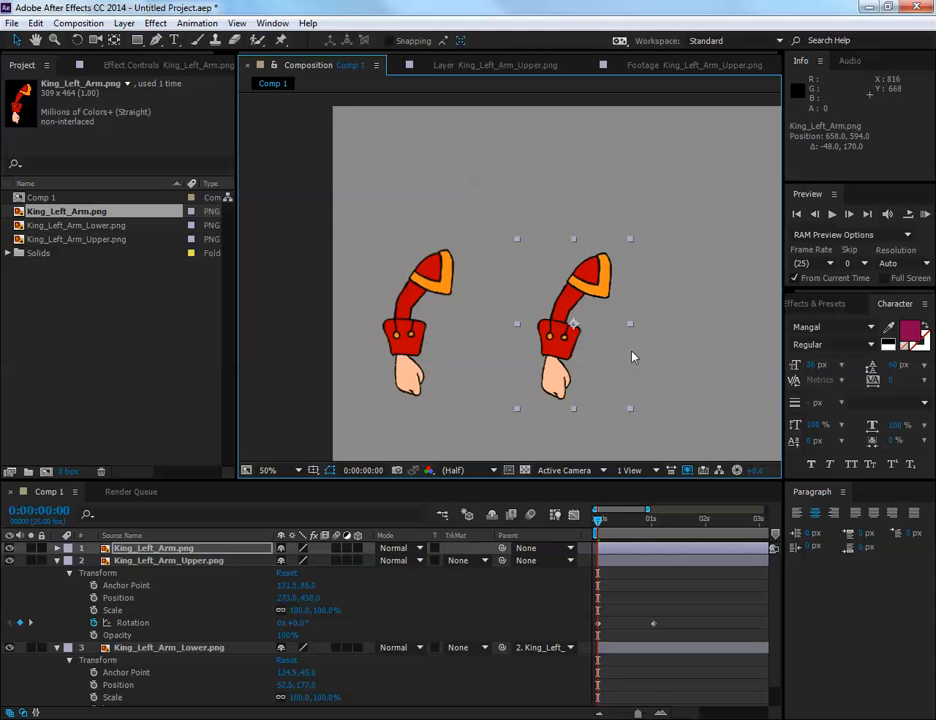
pyautogui.moveTo(606, 363); pyautogui.dragTo(588, 341)
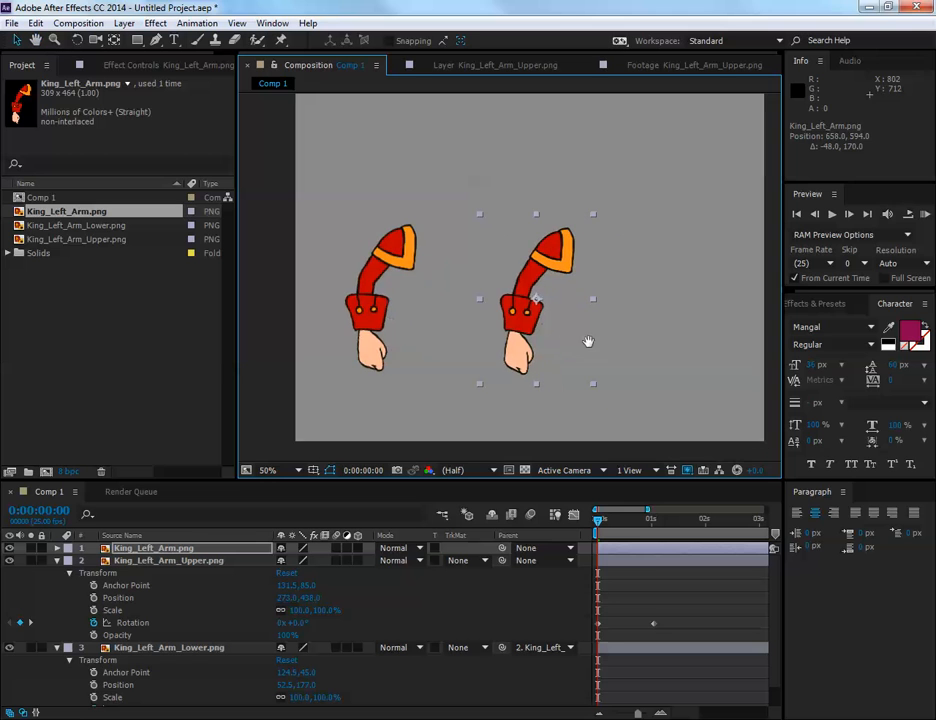
pyautogui.scroll(2, 583, 326)
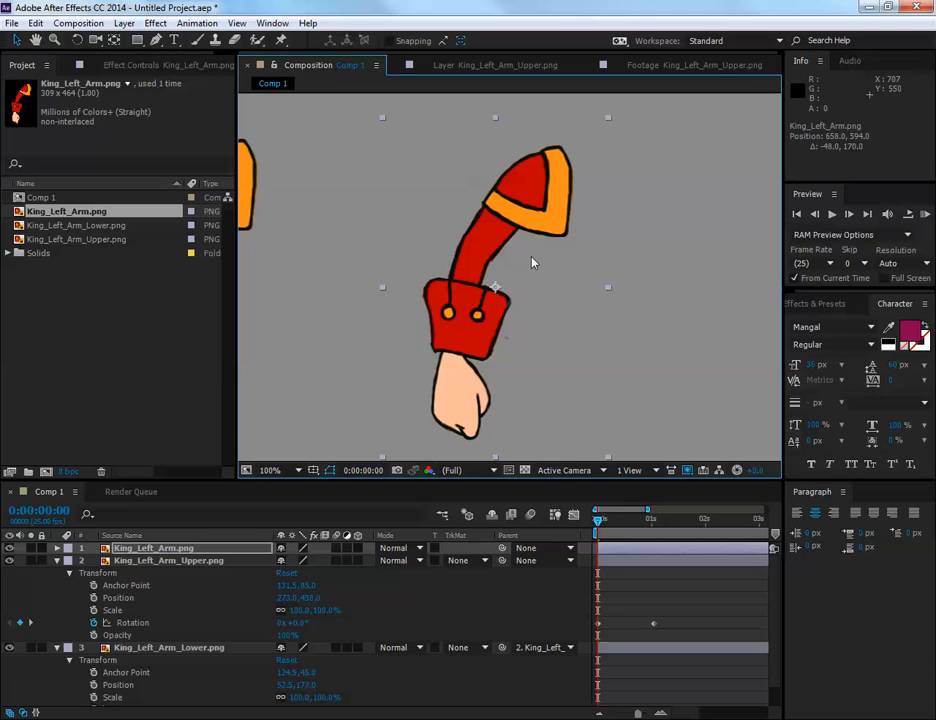
# Move the King_Left_Arm.png layer's anchor point to the shoulder at about 206.5, 88 and return to the composition view
pyautogui.doubleClick(501, 290)
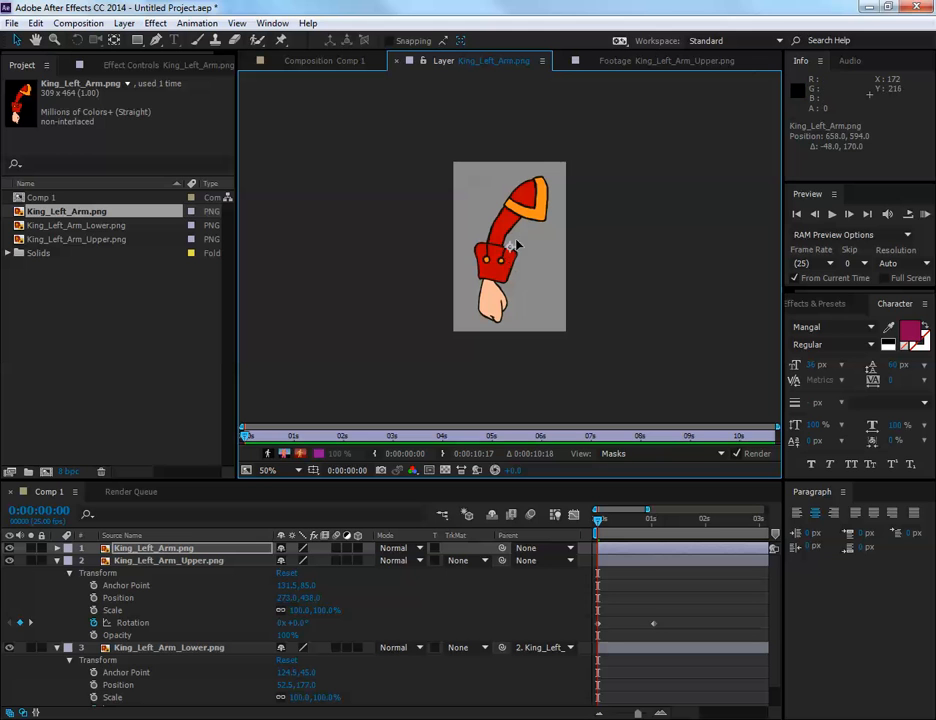
pyautogui.moveTo(510, 252); pyautogui.dragTo(531, 197)
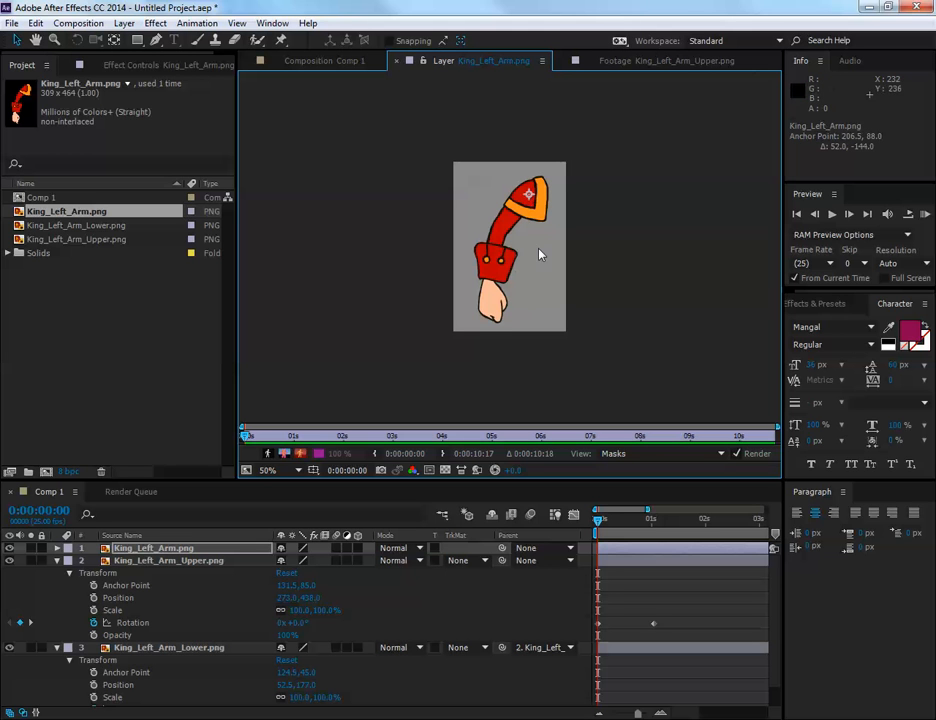
pyautogui.click(352, 61)
# Collapse the King_Left_Arm_Upper.png layer and move the King_Left_Arm.png layer to about 698, 522
pyautogui.scroll(-3, 545, 240)
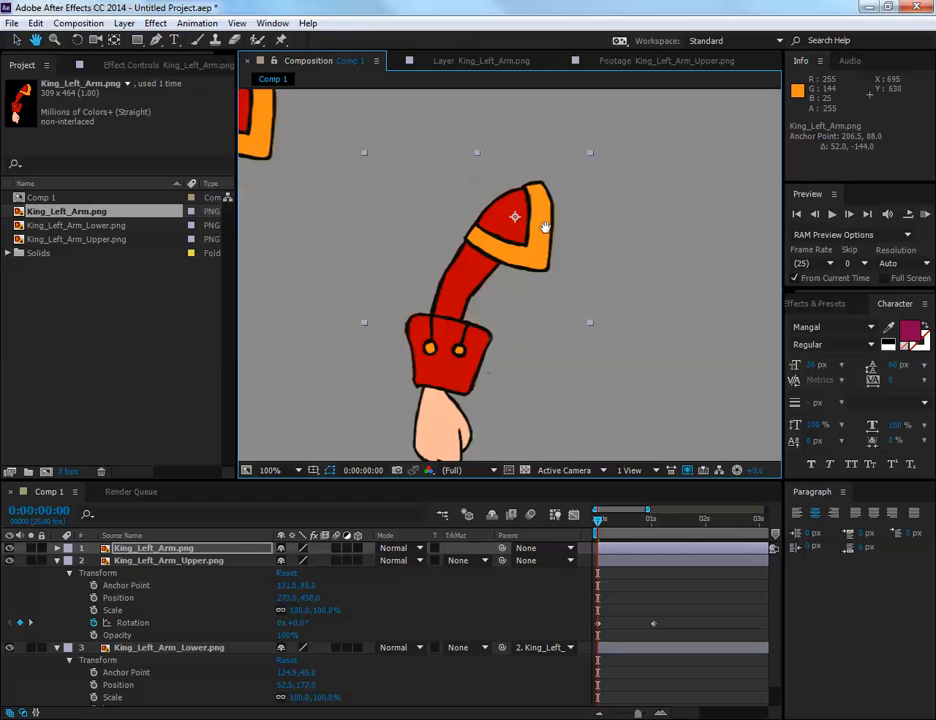
pyautogui.click(57, 561)
pyautogui.moveTo(517, 253)
pyautogui.mouseDown()
pyautogui.moveTo(532, 227)
pyautogui.moveTo(528, 249)
pyautogui.mouseUp()
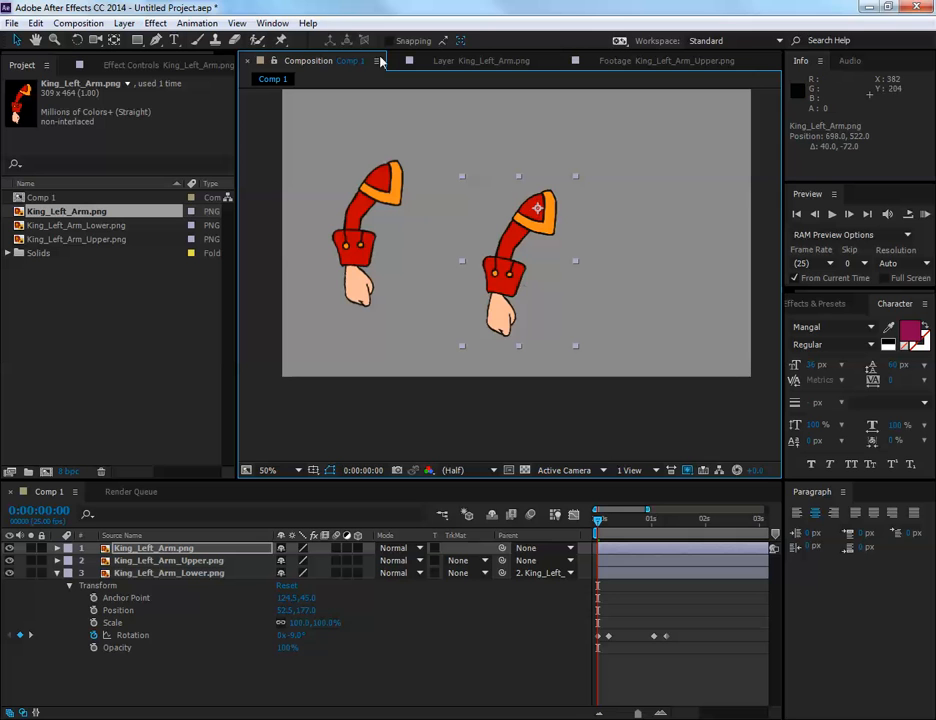
# Add puppet pins at the shoulder, elbow and wrist of the King_Left_Arm.png layer and return to the Selection tool
pyautogui.click(281, 40)
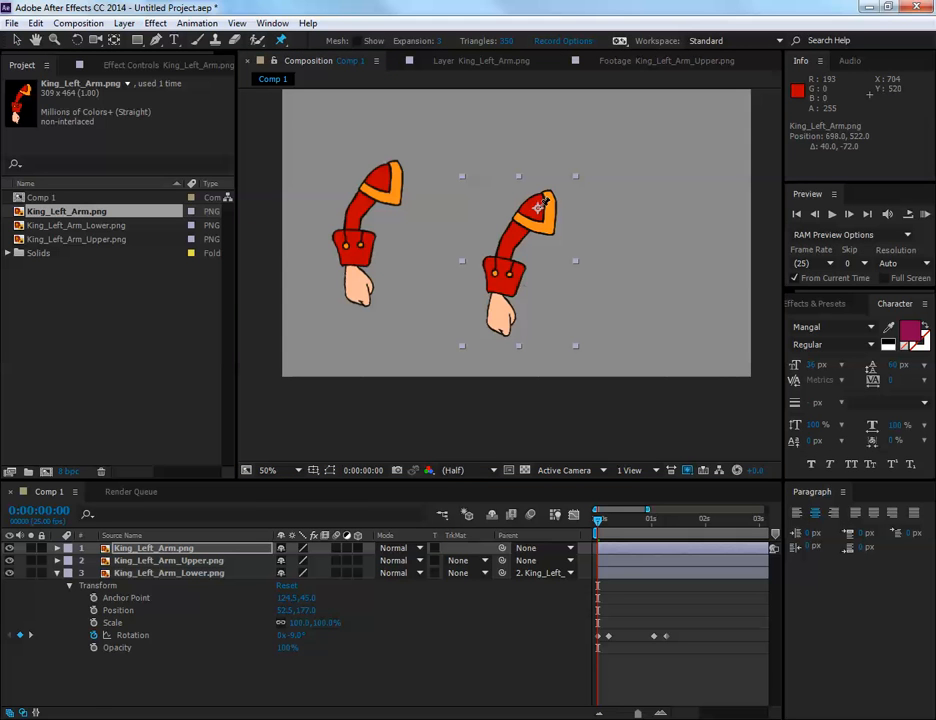
pyautogui.click(538, 207)
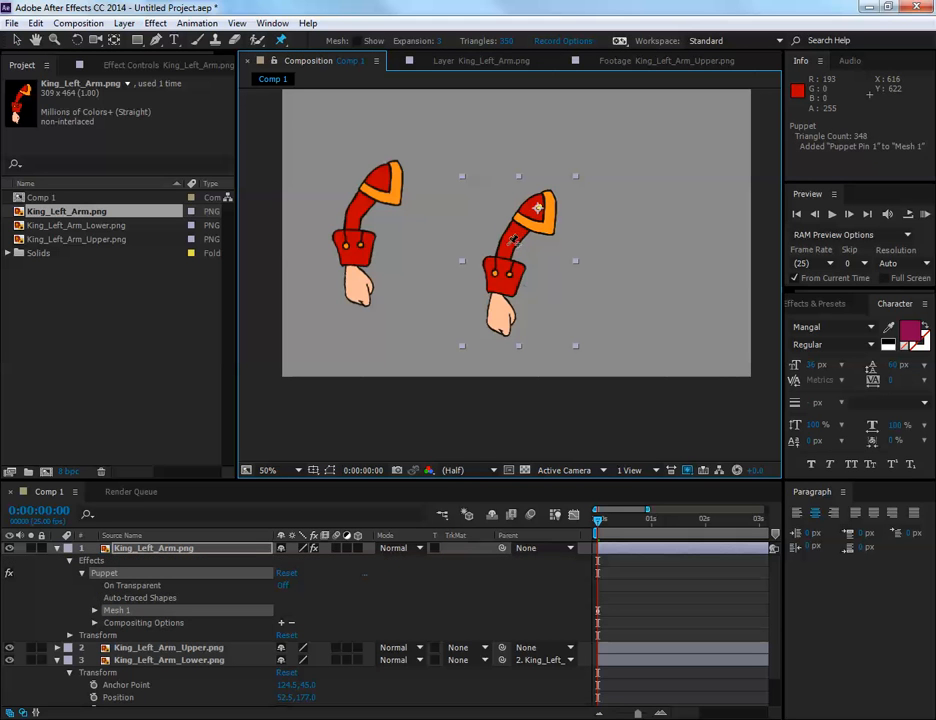
pyautogui.click(505, 243)
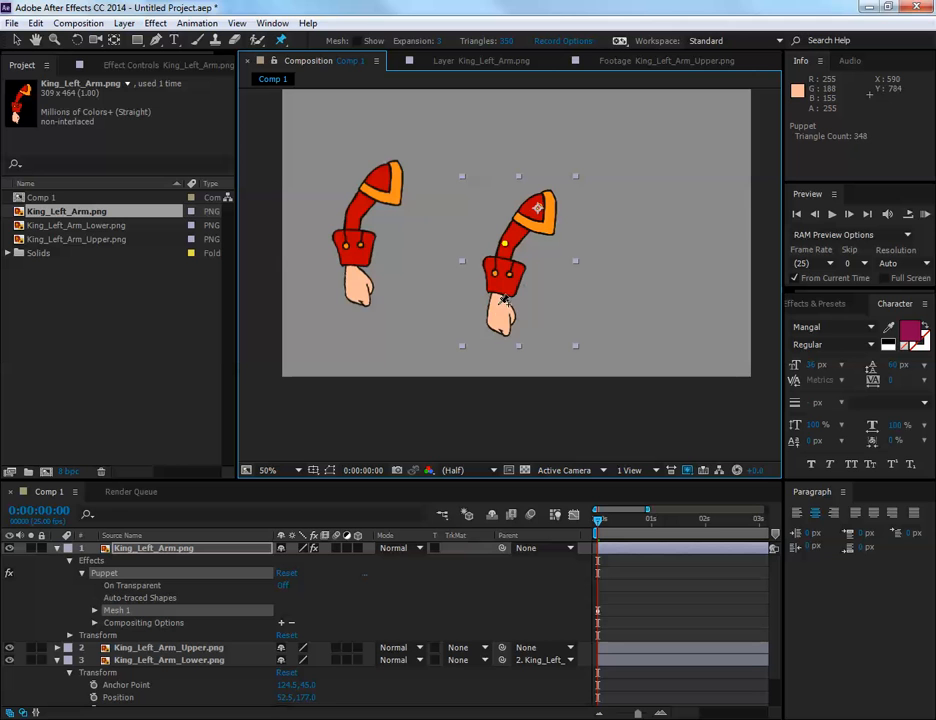
pyautogui.click(495, 305)
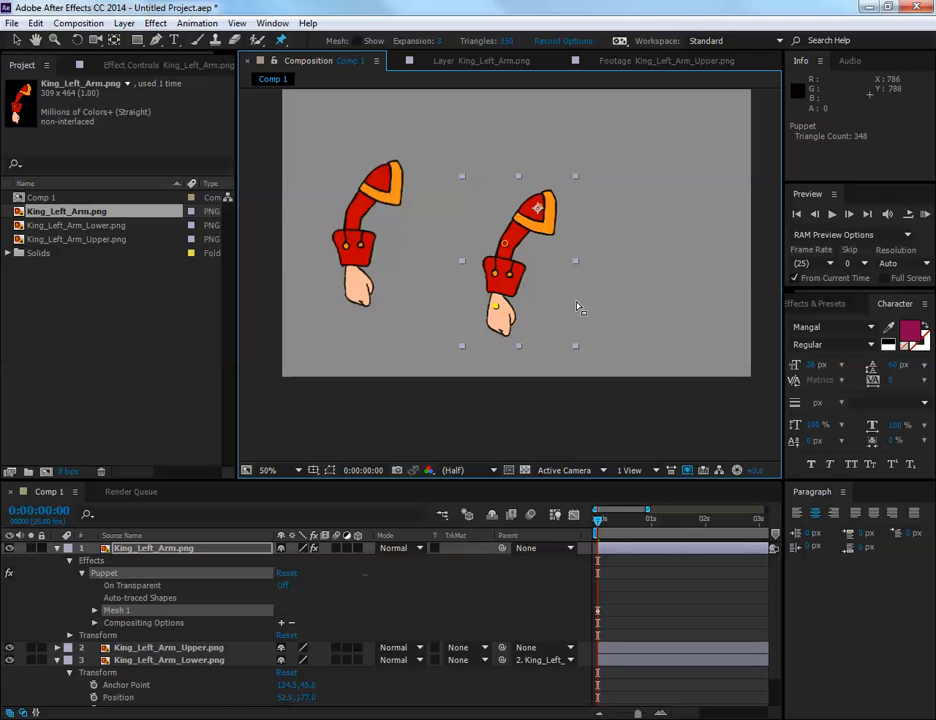
pyautogui.click(16, 40)
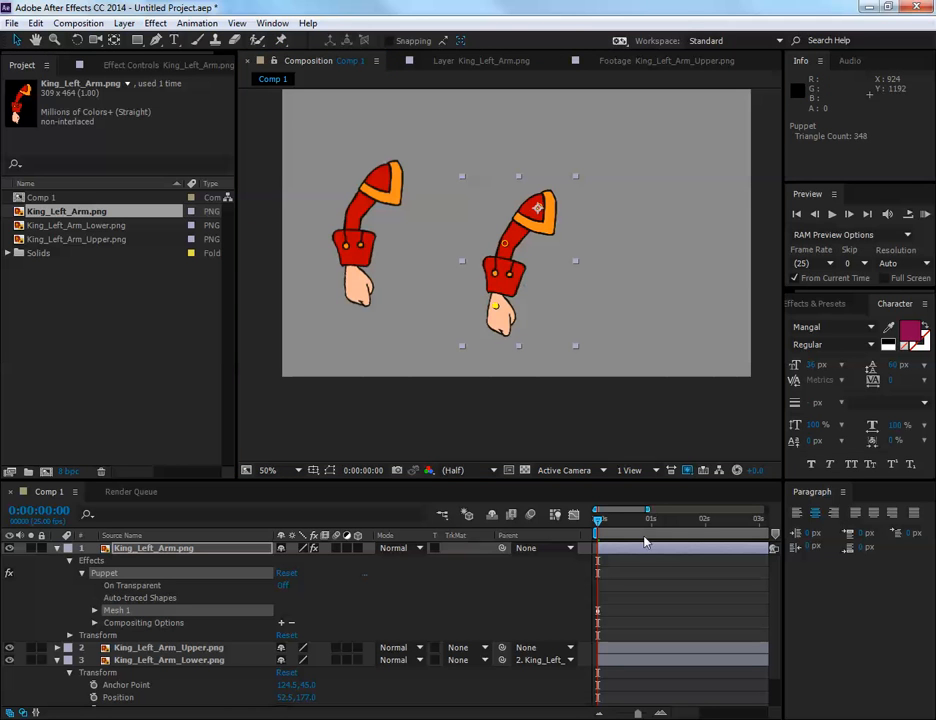
# Nudge the wrist's puppet pin slightly inward and expand Mesh 1 and its Deform group to list the pins
pyautogui.click(94, 611)
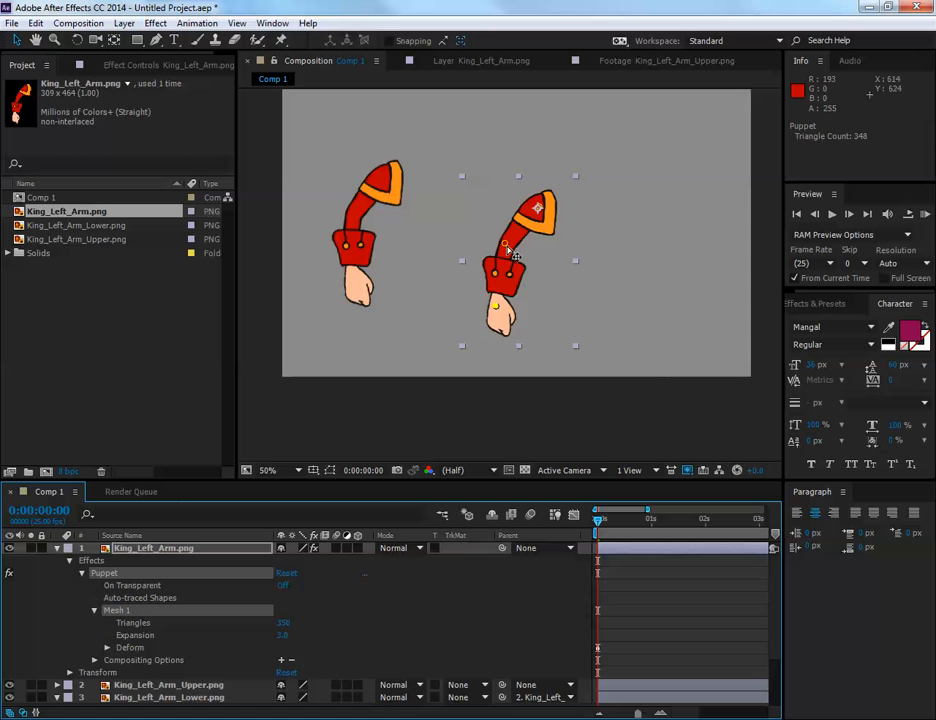
pyautogui.moveTo(494, 309)
pyautogui.mouseDown()
pyautogui.moveTo(547, 305)
pyautogui.moveTo(485, 313)
pyautogui.moveTo(560, 278)
pyautogui.moveTo(503, 309)
pyautogui.moveTo(549, 296)
pyautogui.moveTo(518, 313)
pyautogui.moveTo(528, 313)
pyautogui.moveTo(505, 311)
pyautogui.mouseUp()
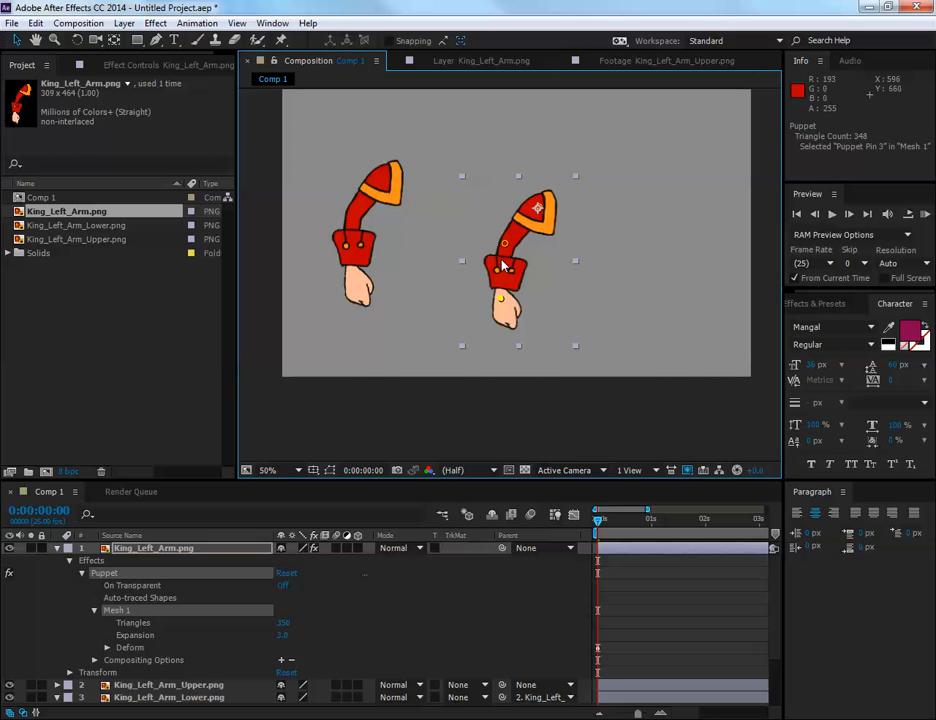
pyautogui.click(107, 648)
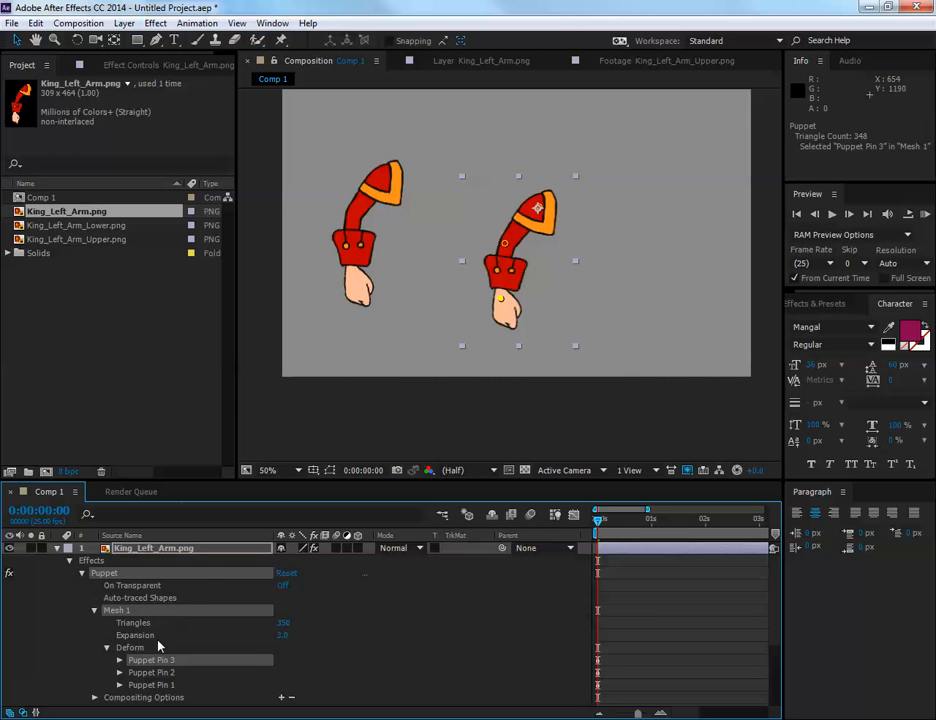
# Keyframe the King_Left_Arm.png layer's rotation at 0° at 0:00:00:00 and about -80.4° at 0:00:01:07
pyautogui.scroll(-3, 157, 597)
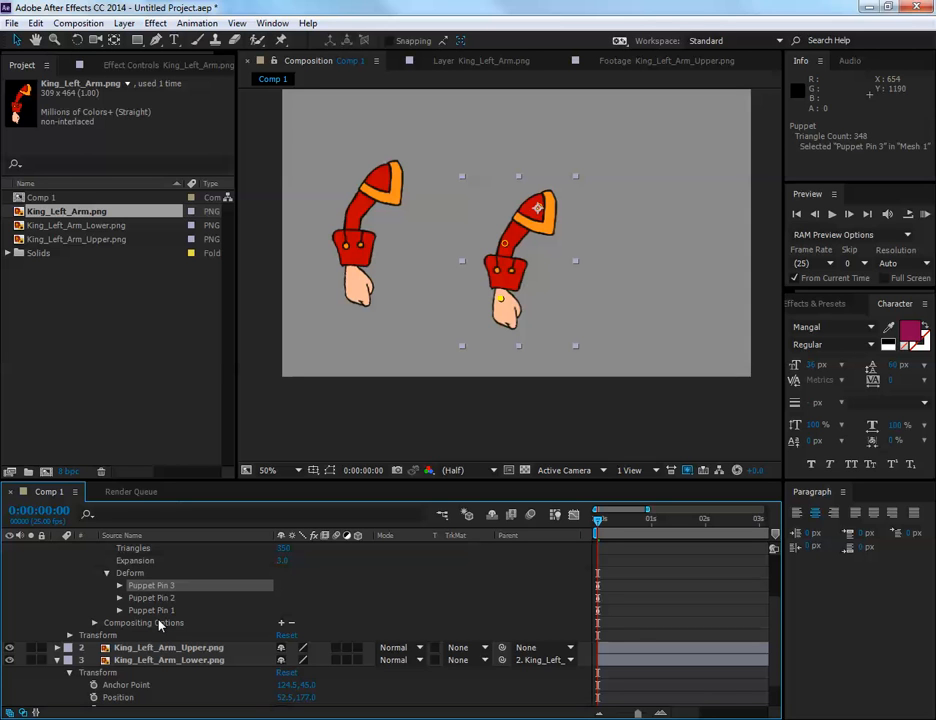
pyautogui.click(130, 637)
pyautogui.click(69, 635)
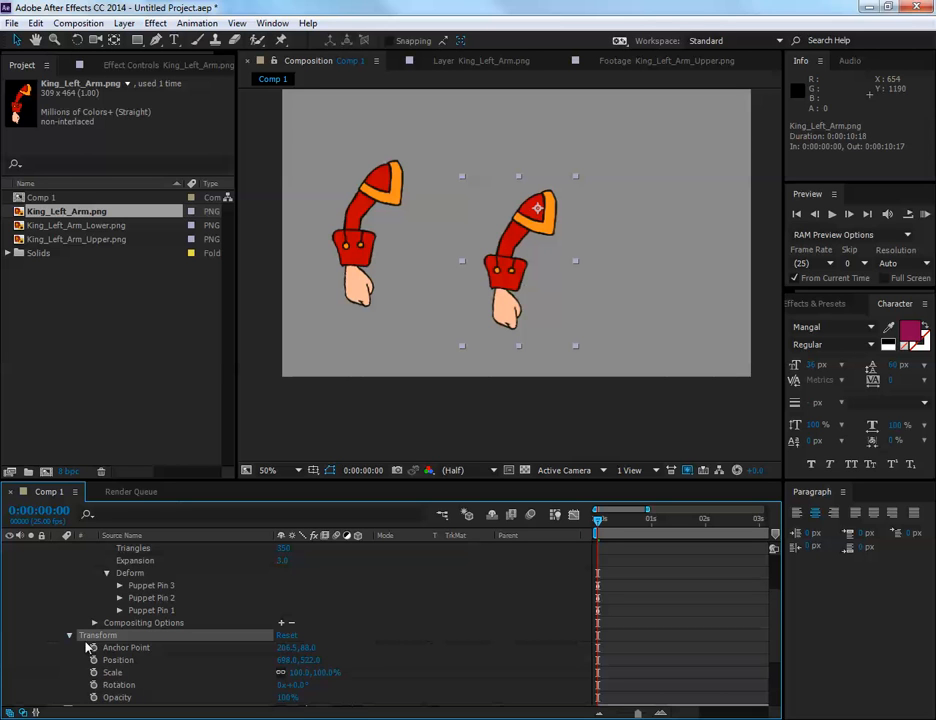
pyautogui.click(93, 685)
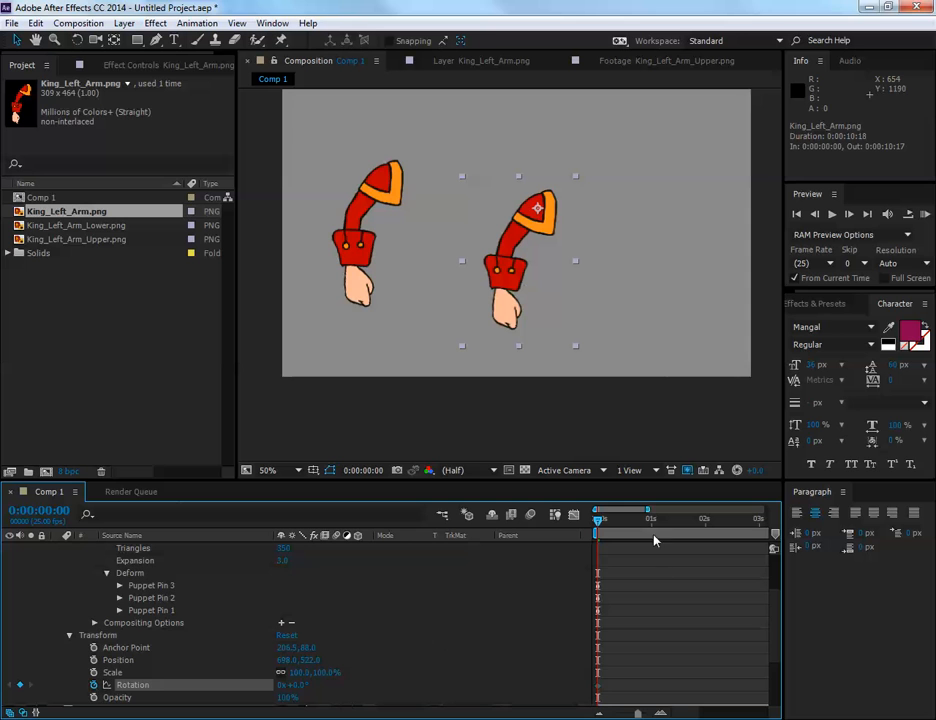
pyautogui.moveTo(597, 524); pyautogui.dragTo(668, 518)
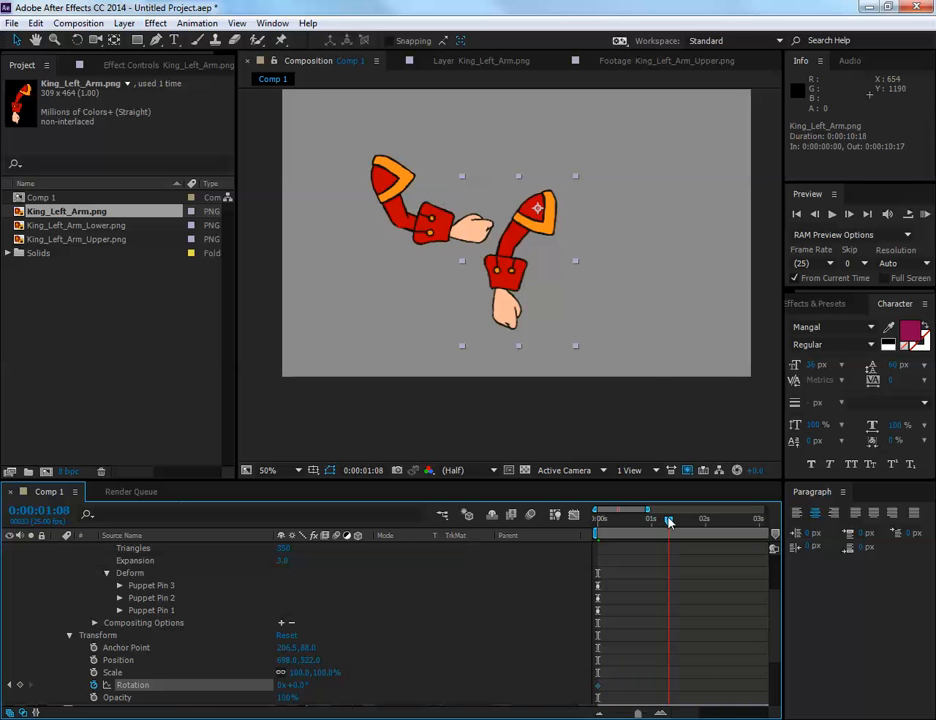
pyautogui.click(77, 40)
pyautogui.moveTo(535, 257); pyautogui.dragTo(588, 214)
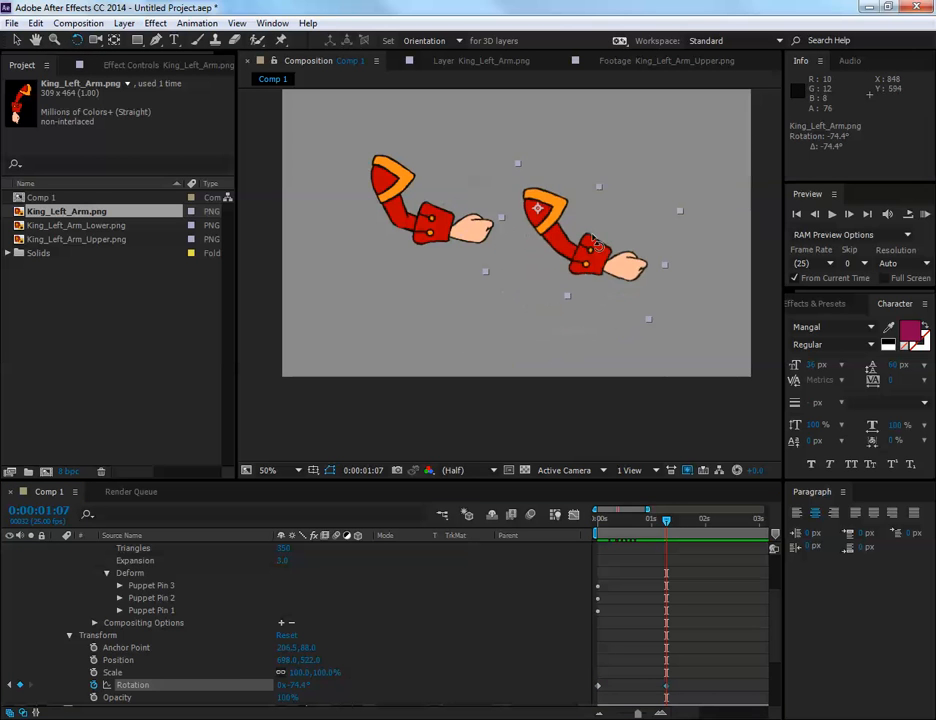
# Return to 0:00:00:00 and expand Puppet Pins 1, 2 and 3 to show their Position keyframes
pyautogui.moveTo(664, 521); pyautogui.dragTo(597, 521)
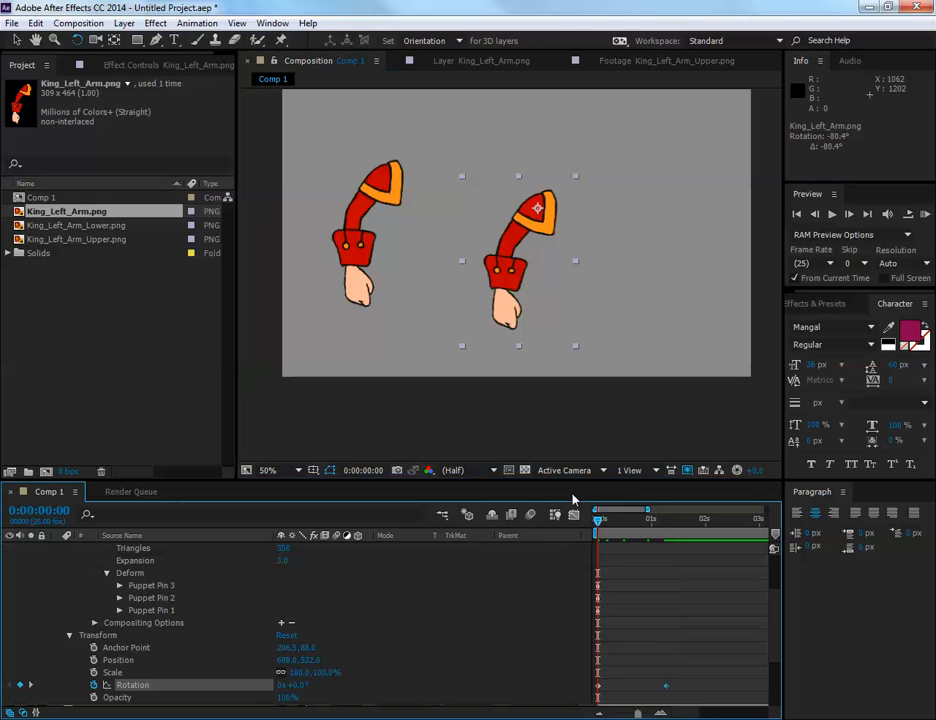
pyautogui.scroll(2, 297, 578)
pyautogui.click(150, 622)
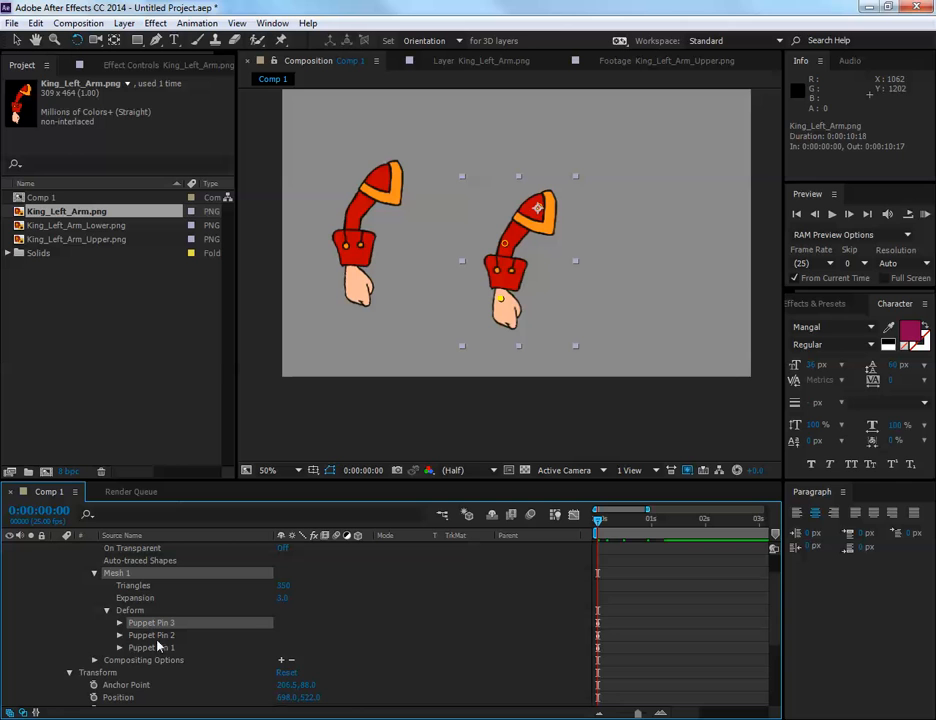
pyautogui.click(120, 623)
pyautogui.click(120, 648)
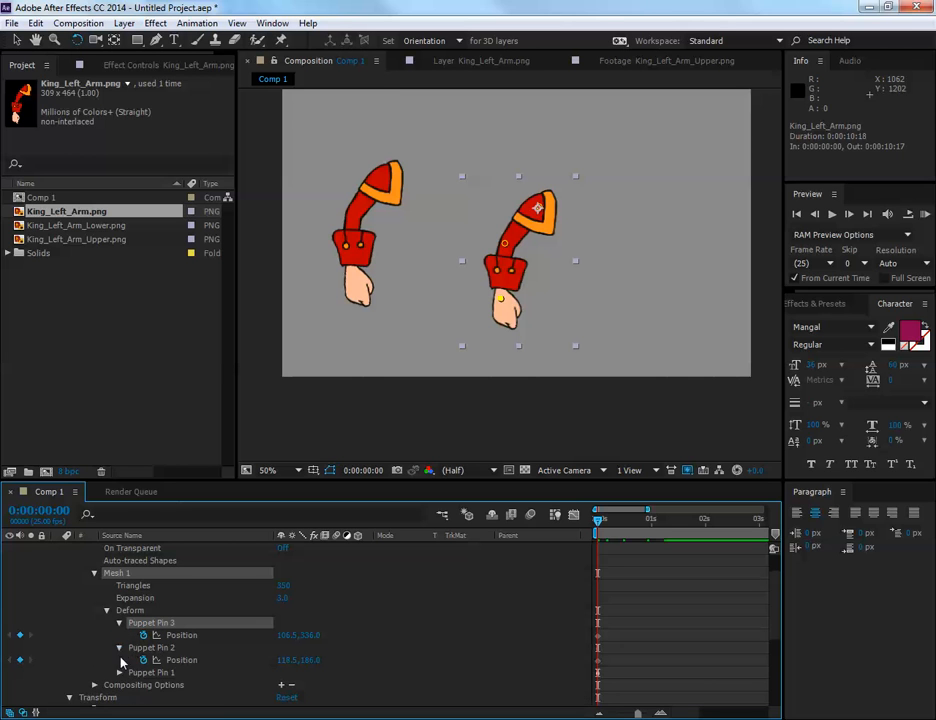
pyautogui.click(120, 673)
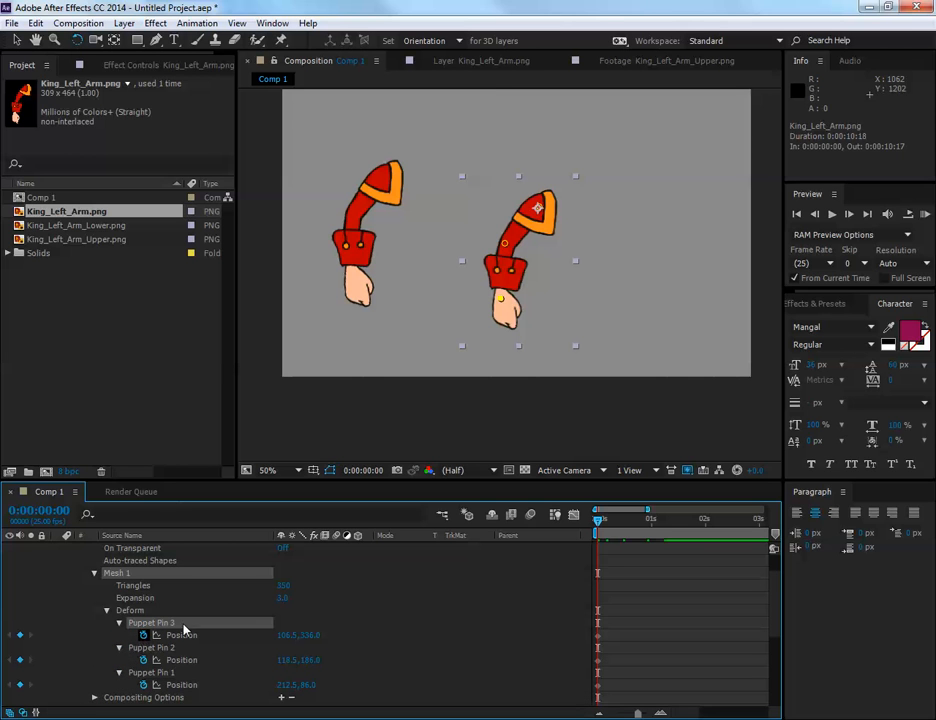
# At 0:00:00:08, pull the wrist's Puppet Pin 3 back toward the jointed arm to keyframe a trailing hand
pyautogui.moveTo(599, 524); pyautogui.dragTo(617, 522)
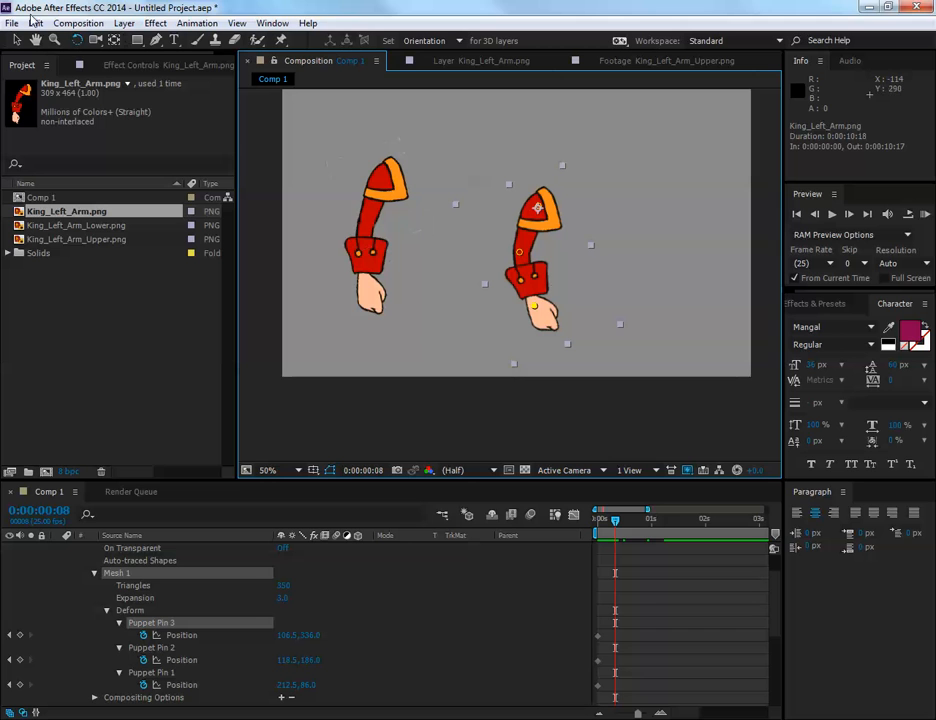
pyautogui.click(15, 39)
pyautogui.click(519, 254)
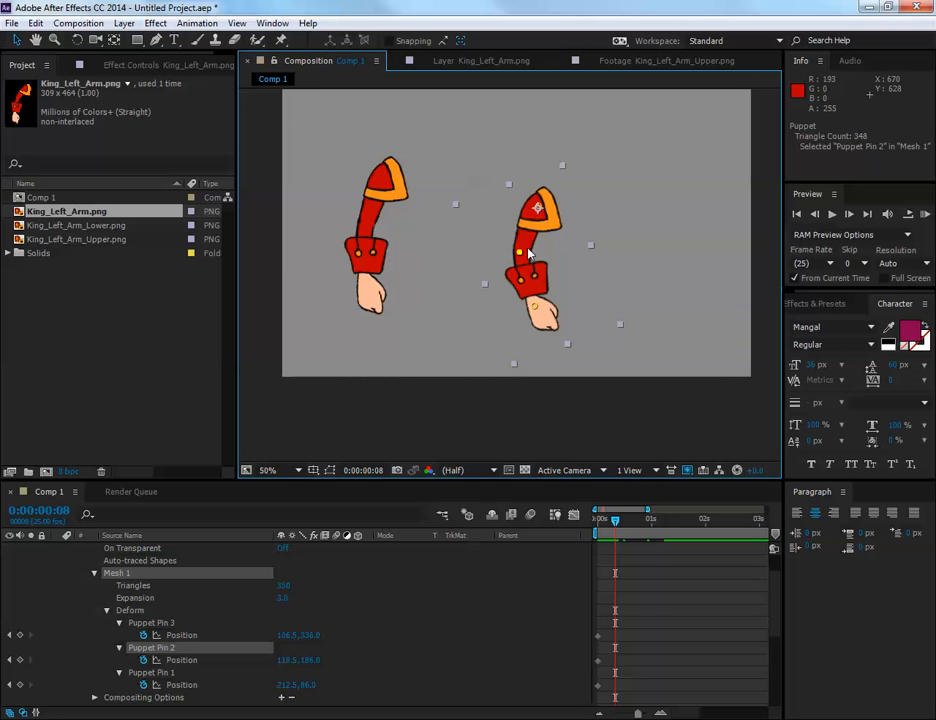
pyautogui.click(537, 311)
pyautogui.moveTo(531, 308); pyautogui.dragTo(511, 309)
# Keyframe Puppet Pin 3's position at about 46.2, 320.3 at 0:00:01:07 and about 167.6, 342.3 at 0:00:01:17
pyautogui.moveTo(614, 523); pyautogui.dragTo(668, 518)
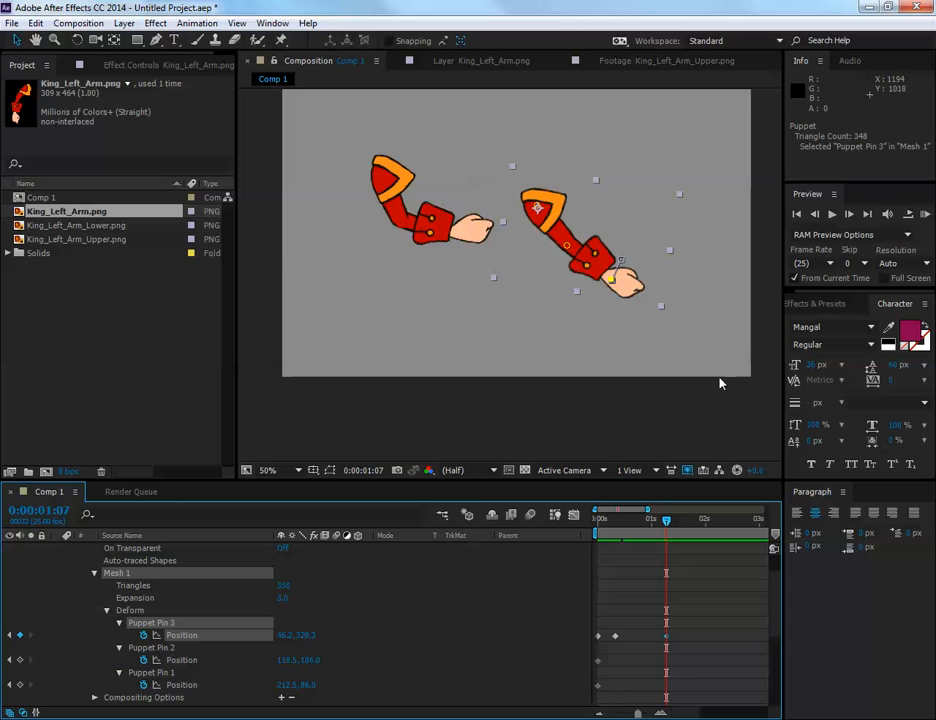
pyautogui.moveTo(664, 520); pyautogui.dragTo(689, 523)
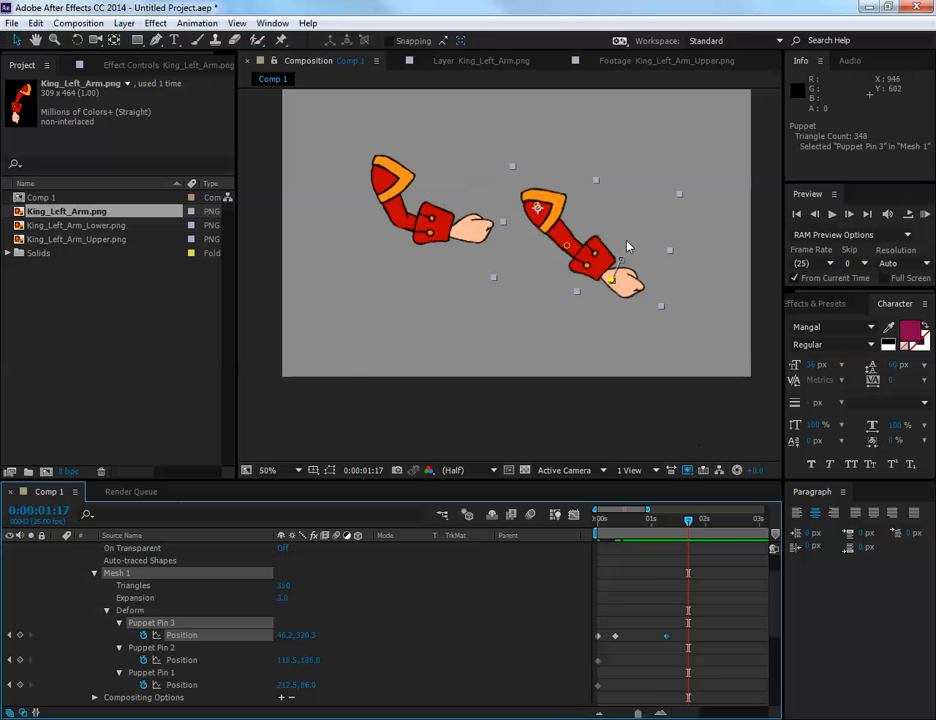
pyautogui.moveTo(612, 279); pyautogui.dragTo(625, 239)
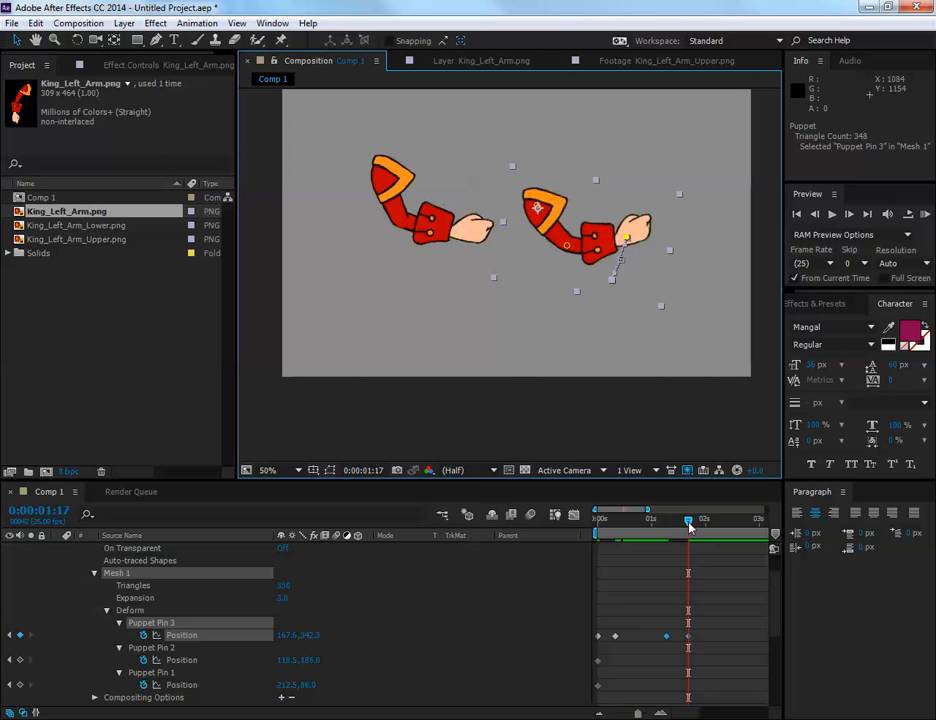
# Play the arm animation twice from the first frame to compare both arms, stopping at 0:00:01:18
pyautogui.moveTo(688, 524); pyautogui.dragTo(502, 536)
pyautogui.press('space')
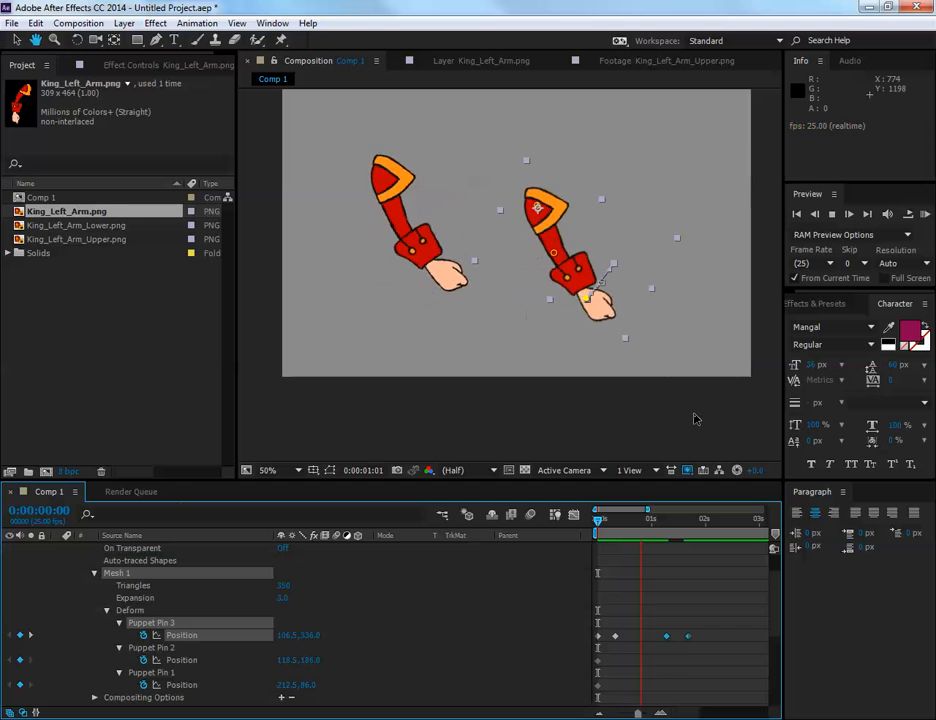
pyautogui.press('space')
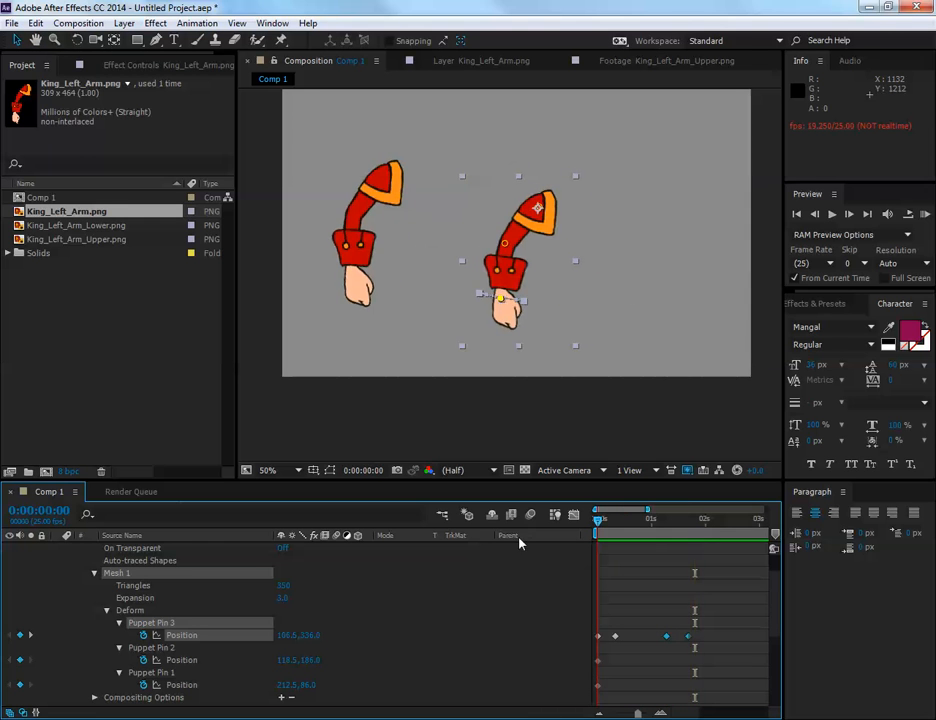
pyautogui.press('space')
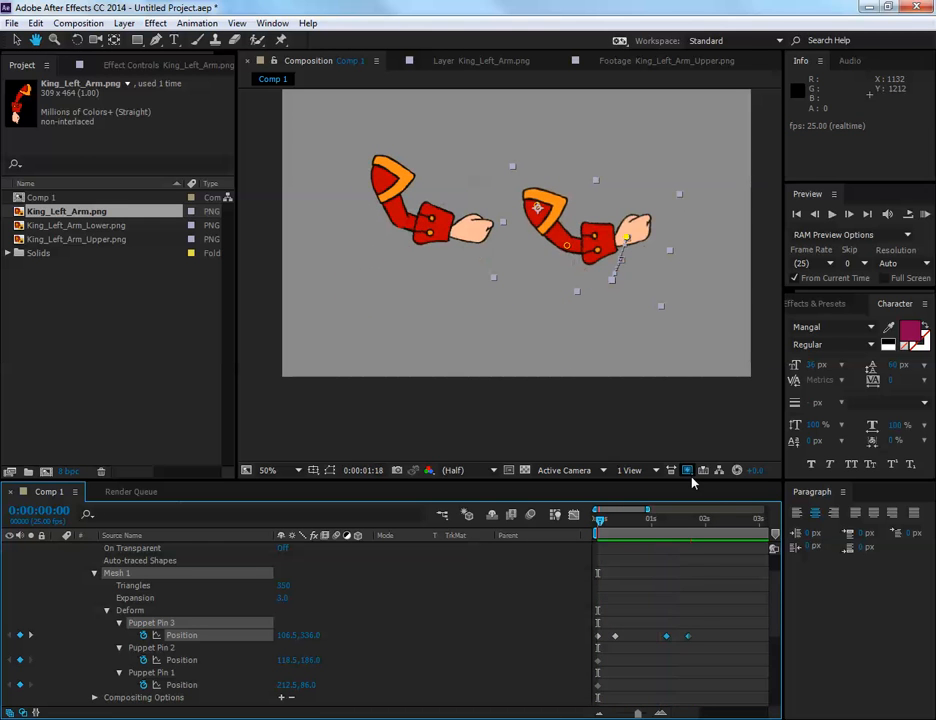
pyautogui.press('space')
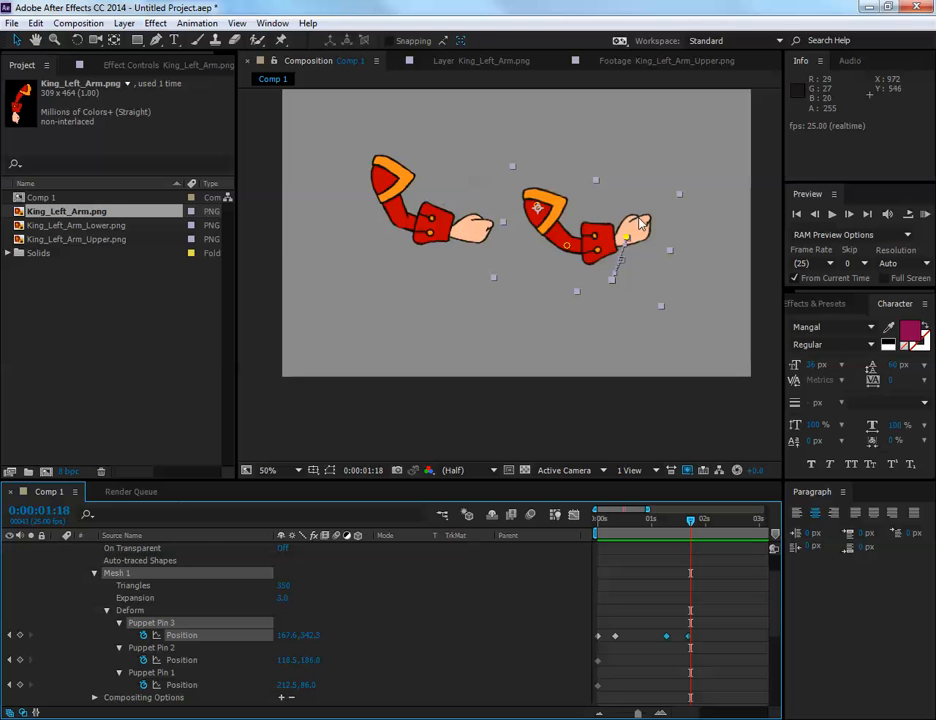
# Adjust Puppet Pin 3's position to about 164.9, 326.5 at 0:00:01:18, scrub the motion and return to the first frame
pyautogui.moveTo(626, 237); pyautogui.dragTo(621, 237)
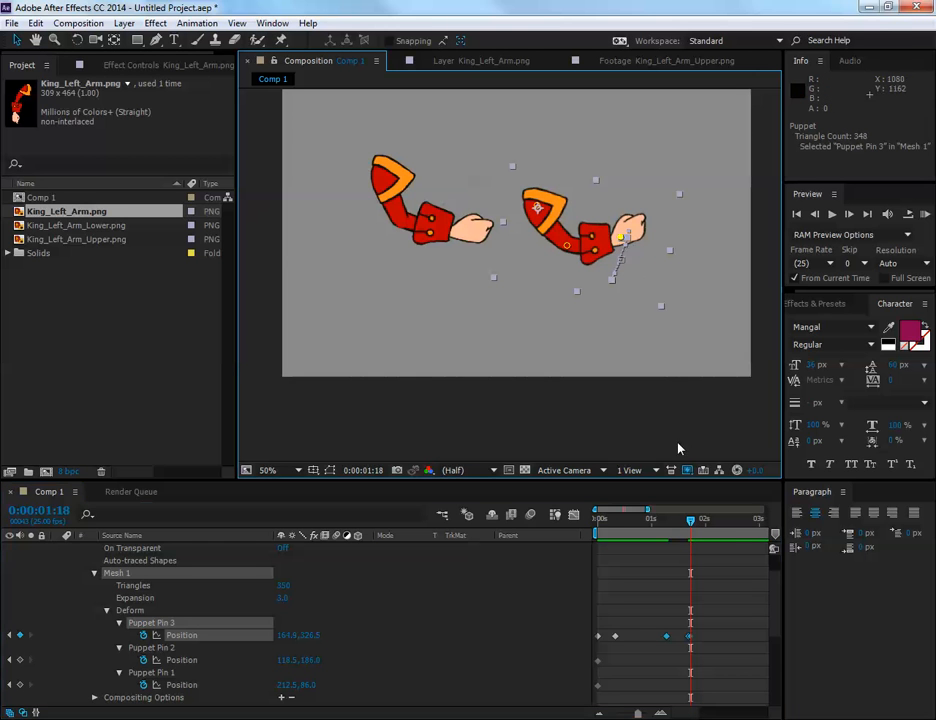
pyautogui.moveTo(688, 521)
pyautogui.mouseDown()
pyautogui.moveTo(612, 536)
pyautogui.moveTo(692, 541)
pyautogui.moveTo(600, 541)
pyautogui.moveTo(692, 536)
pyautogui.moveTo(681, 538)
pyautogui.mouseUp()
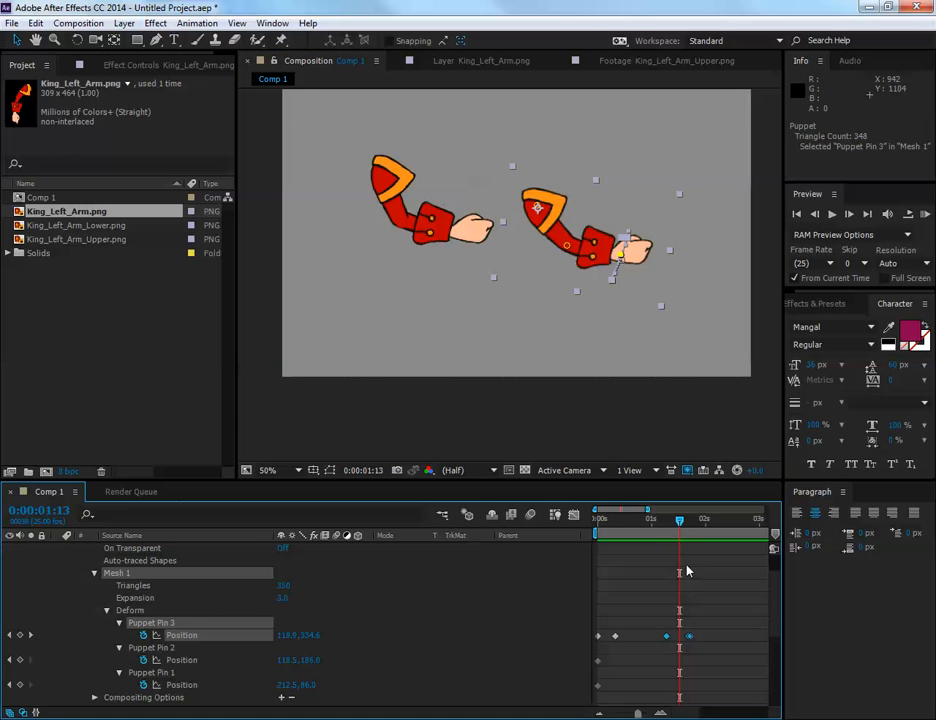
pyautogui.press('Home')
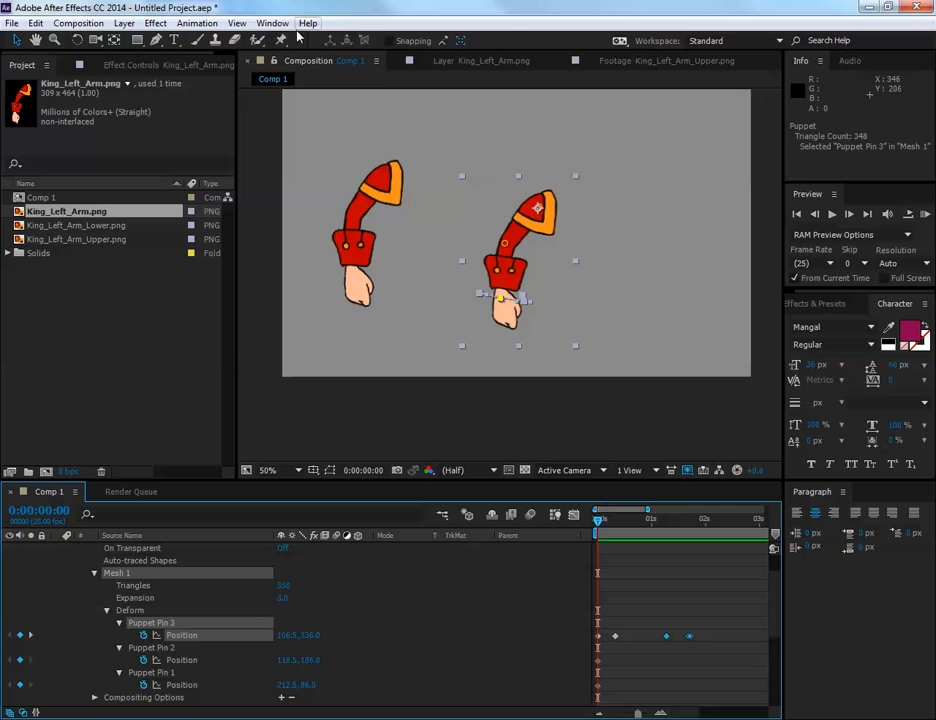
# Add a Puppet Starch pin where the shoulder trim meets the sleeve and set its Extent to 68
pyautogui.moveTo(281, 40); pyautogui.dragTo(328, 72)
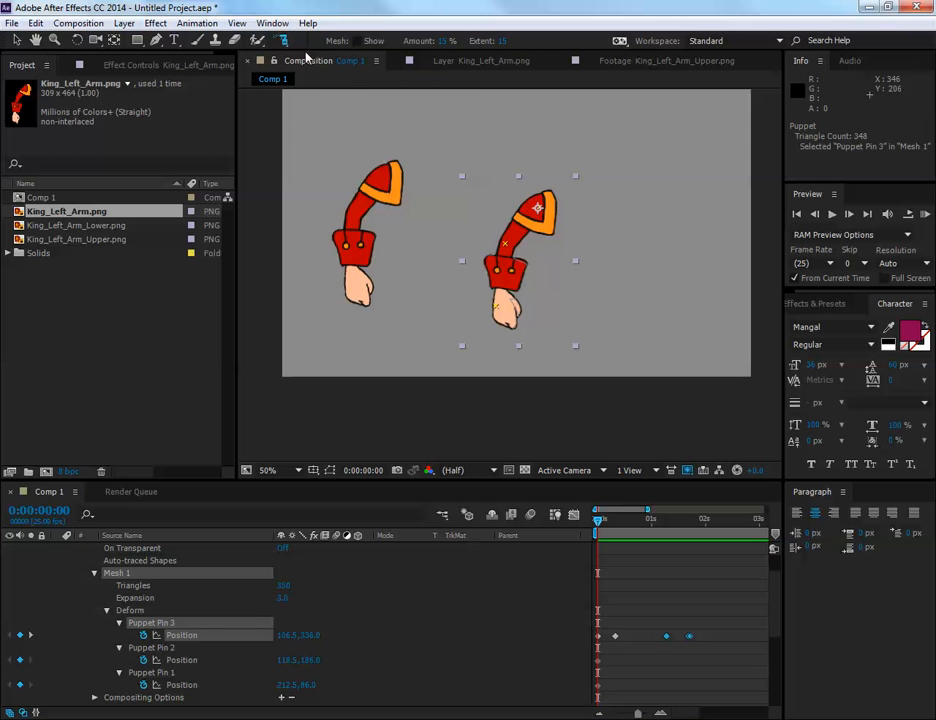
pyautogui.click(528, 218)
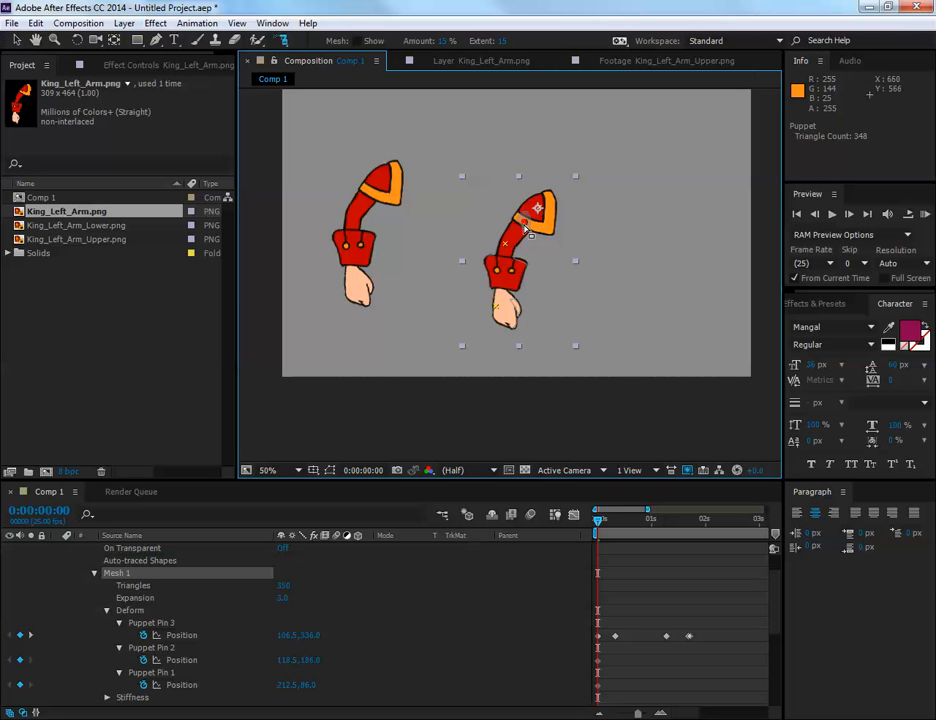
pyautogui.scroll(4, 529, 233)
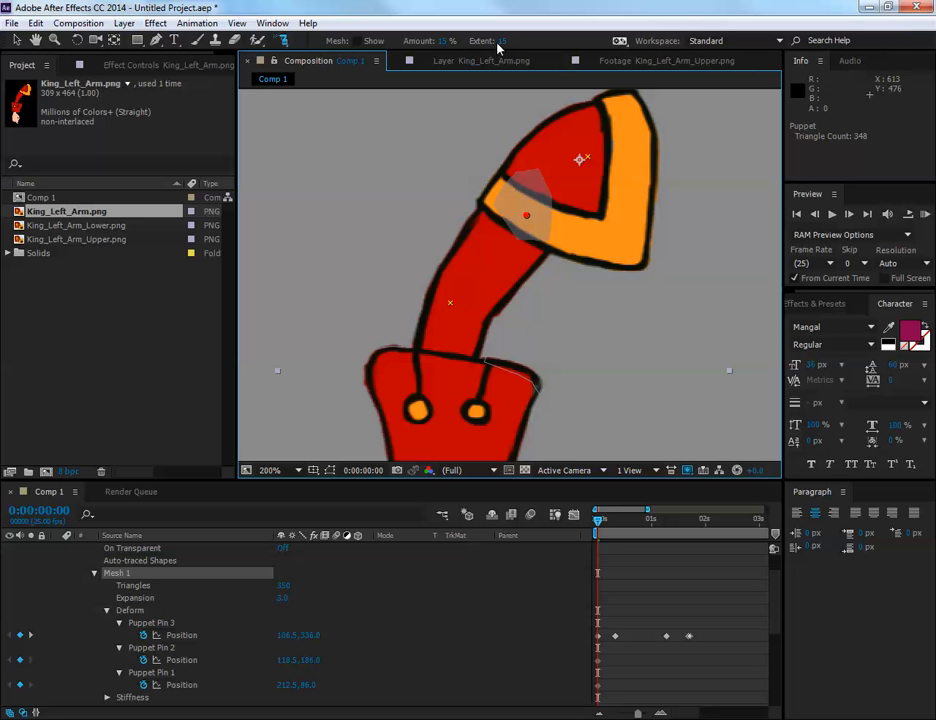
pyautogui.moveTo(534, 36); pyautogui.dragTo(536, 36)
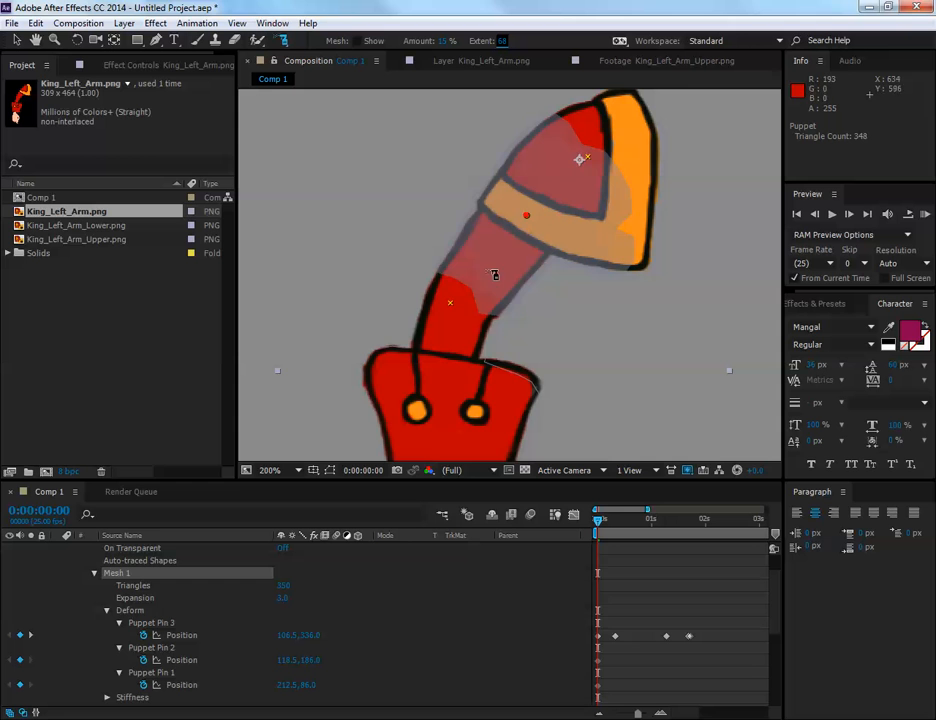
# Add a Puppet Starch pin on the cuff below its buttons and set its Extent to 59
pyautogui.press('h')
pyautogui.moveTo(507, 296); pyautogui.dragTo(495, 175)
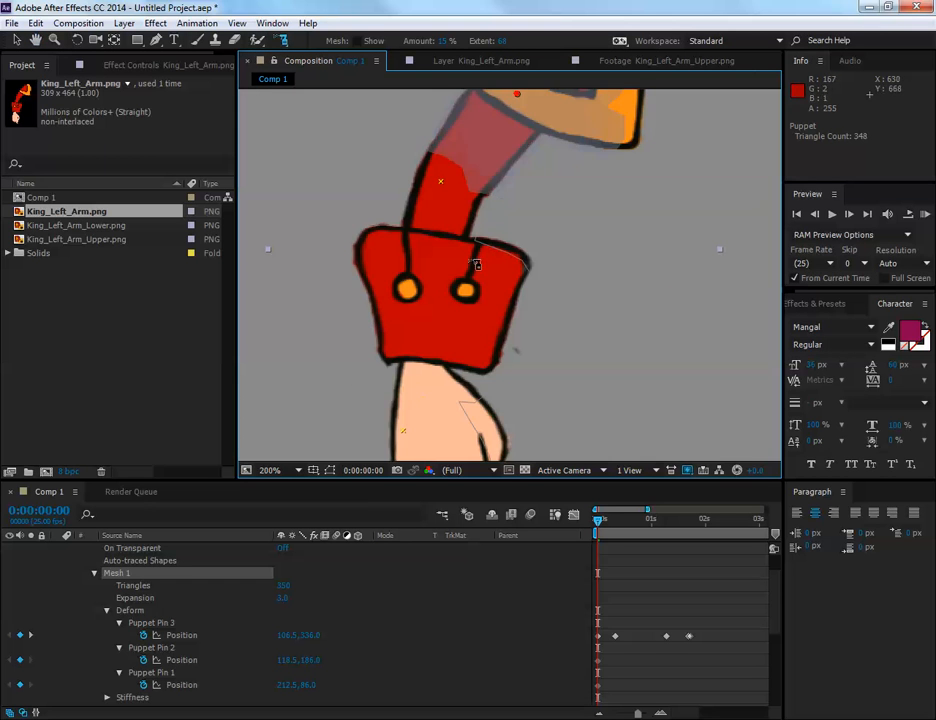
pyautogui.moveTo(454, 334)
pyautogui.mouseDown()
pyautogui.moveTo(463, 235)
pyautogui.moveTo(447, 340)
pyautogui.mouseUp()
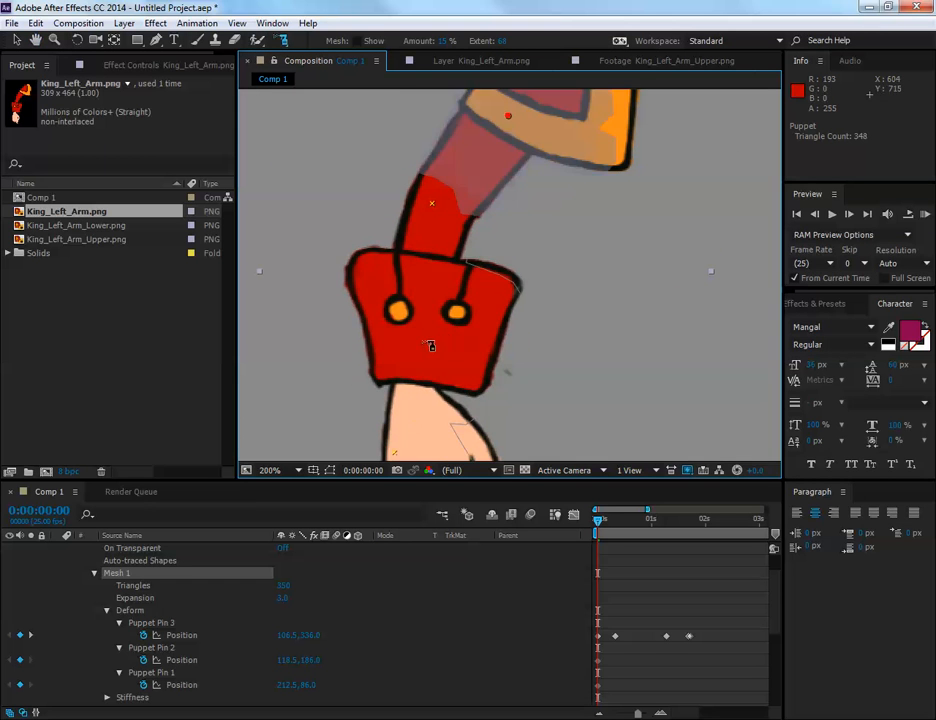
pyautogui.click(424, 352)
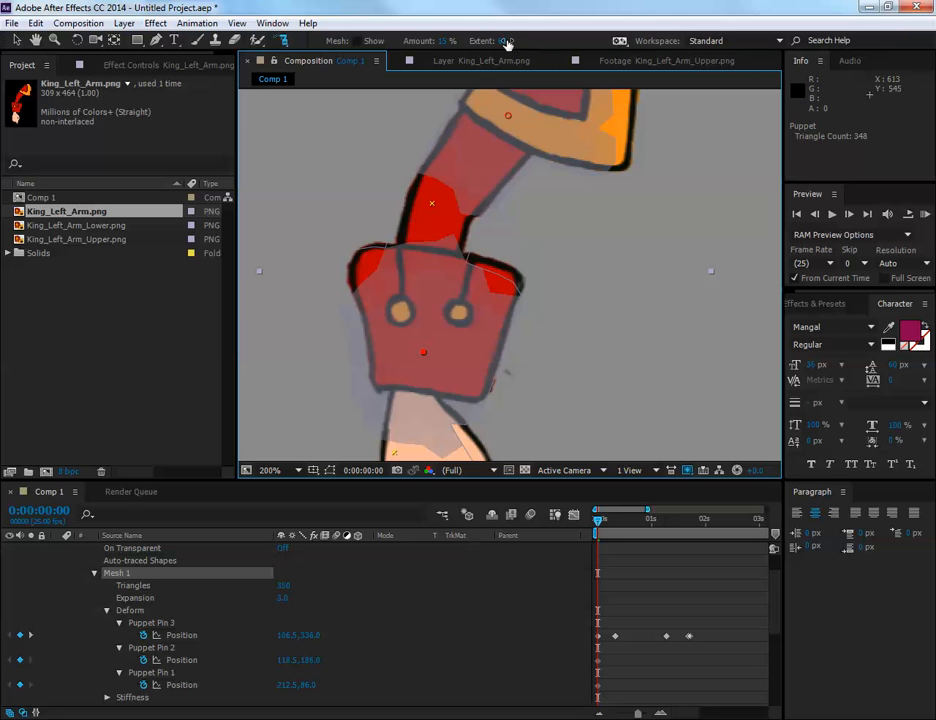
pyautogui.moveTo(507, 44); pyautogui.dragTo(519, 46)
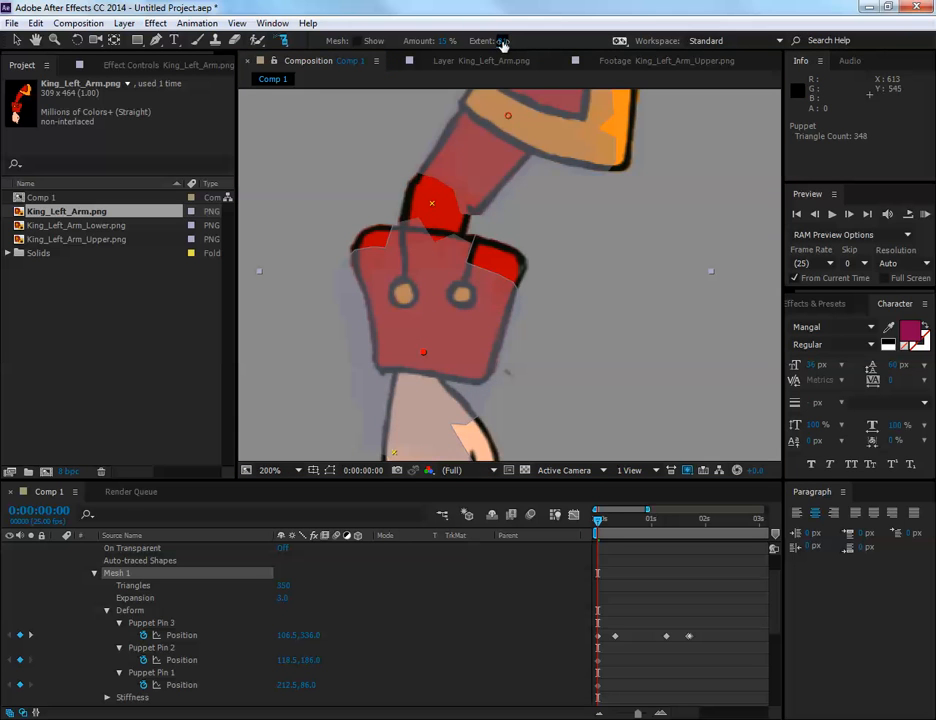
pyautogui.click(499, 42)
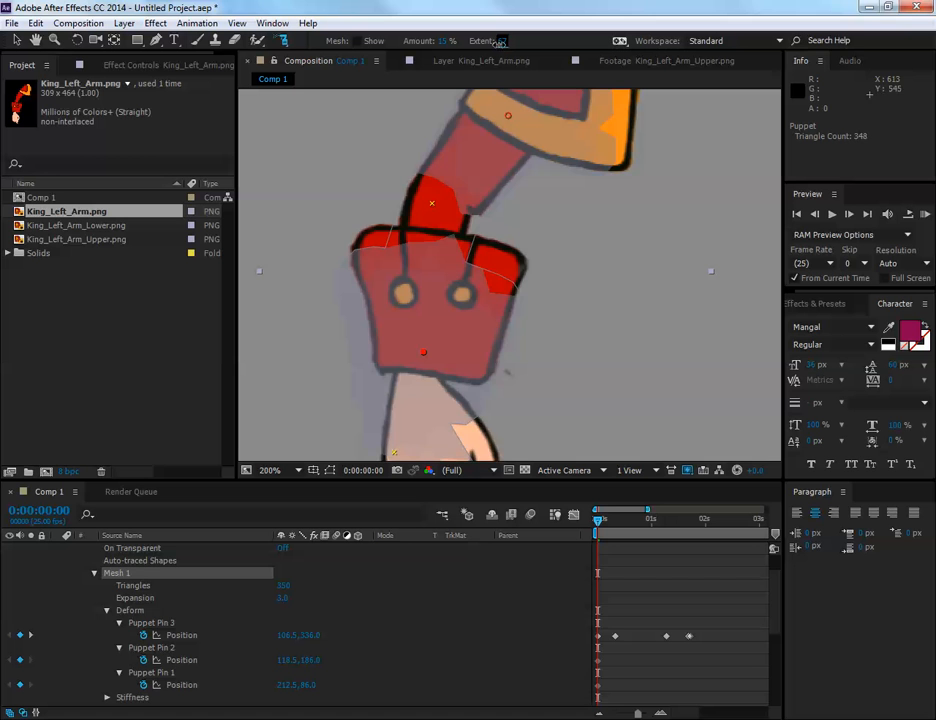
pyautogui.moveTo(500, 42); pyautogui.dragTo(496, 48)
pyautogui.scroll(-1, 620, 366)
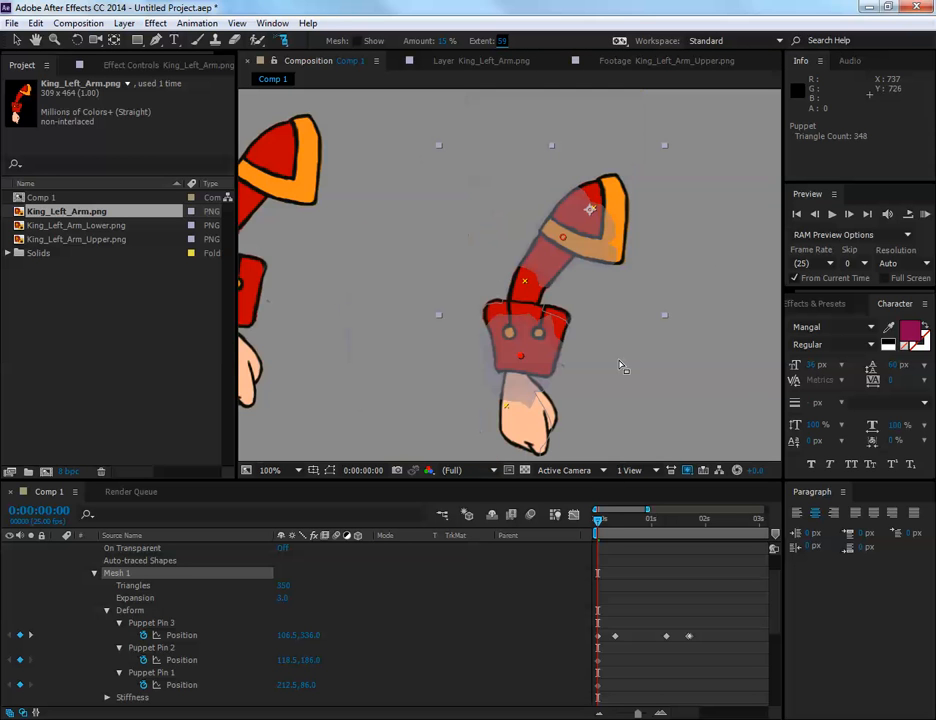
# At 0:00:01:09, select the starch pin on the shoulder trim and set its Extent to 41
pyautogui.moveTo(598, 523); pyautogui.dragTo(679, 519)
pyautogui.moveTo(629, 531); pyautogui.dragTo(672, 531)
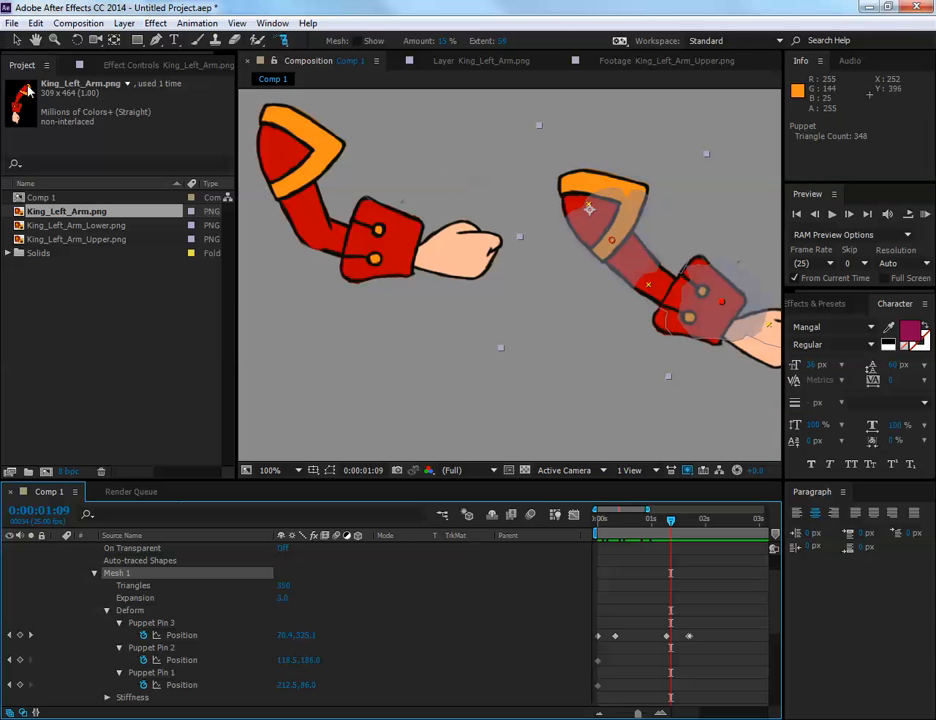
pyautogui.click(16, 40)
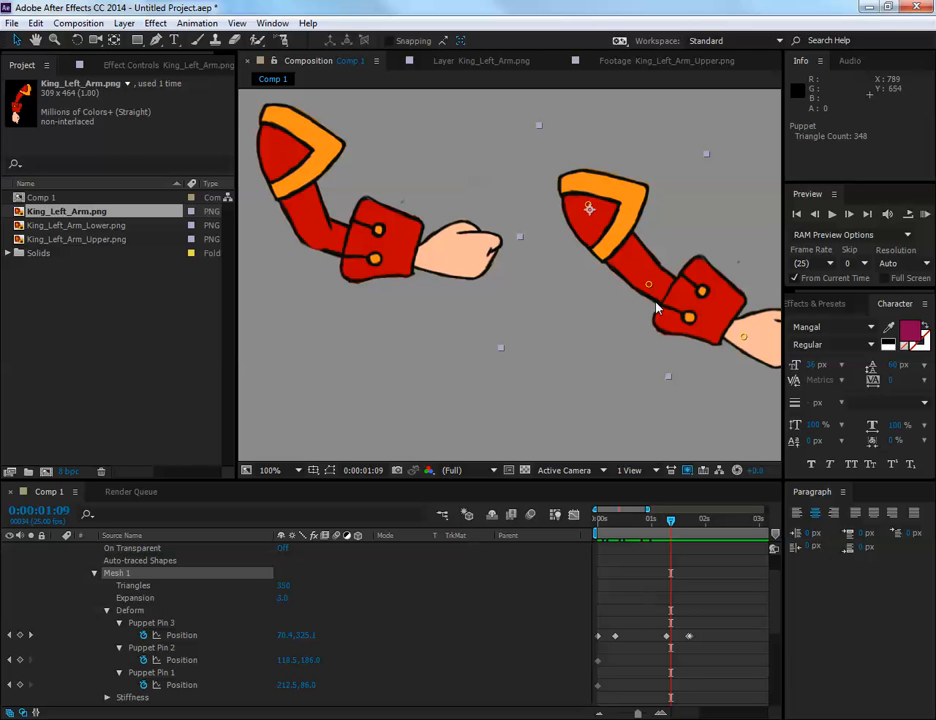
pyautogui.click(591, 208)
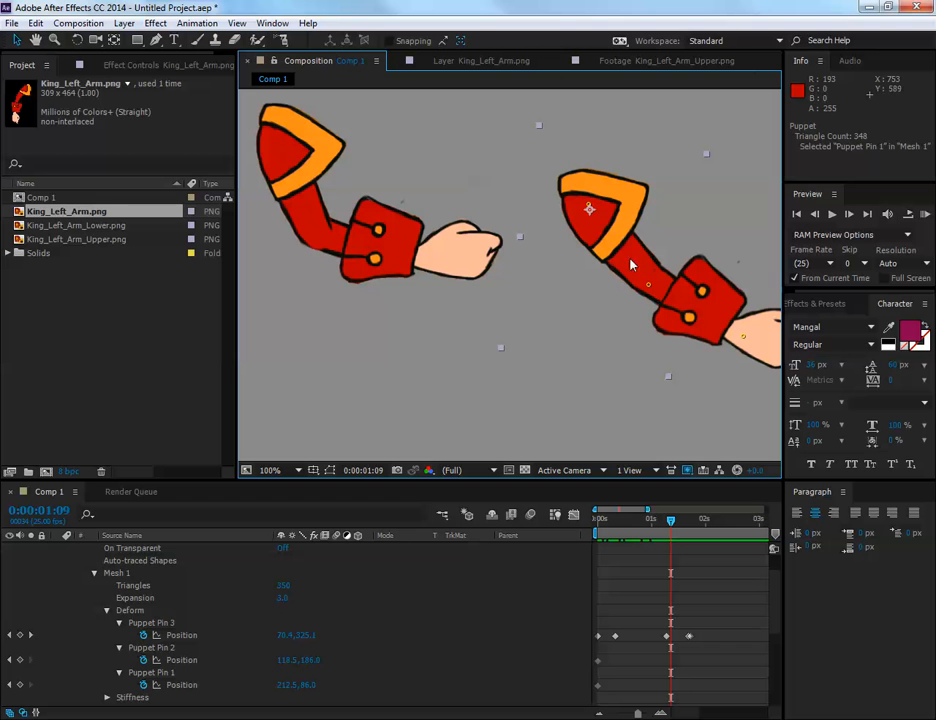
pyautogui.click(284, 39)
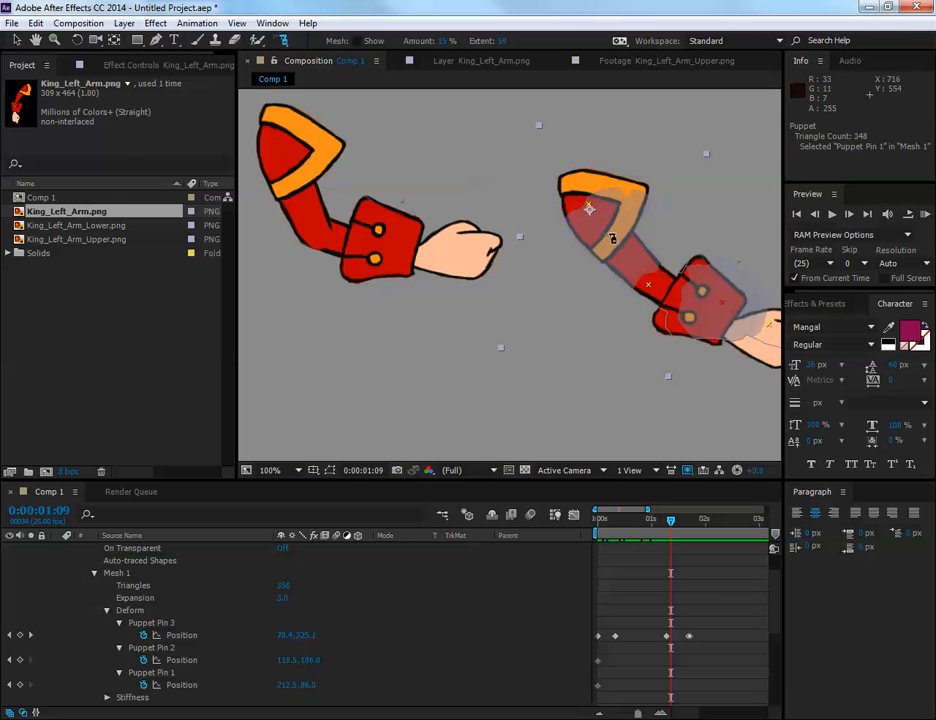
pyautogui.click(612, 240)
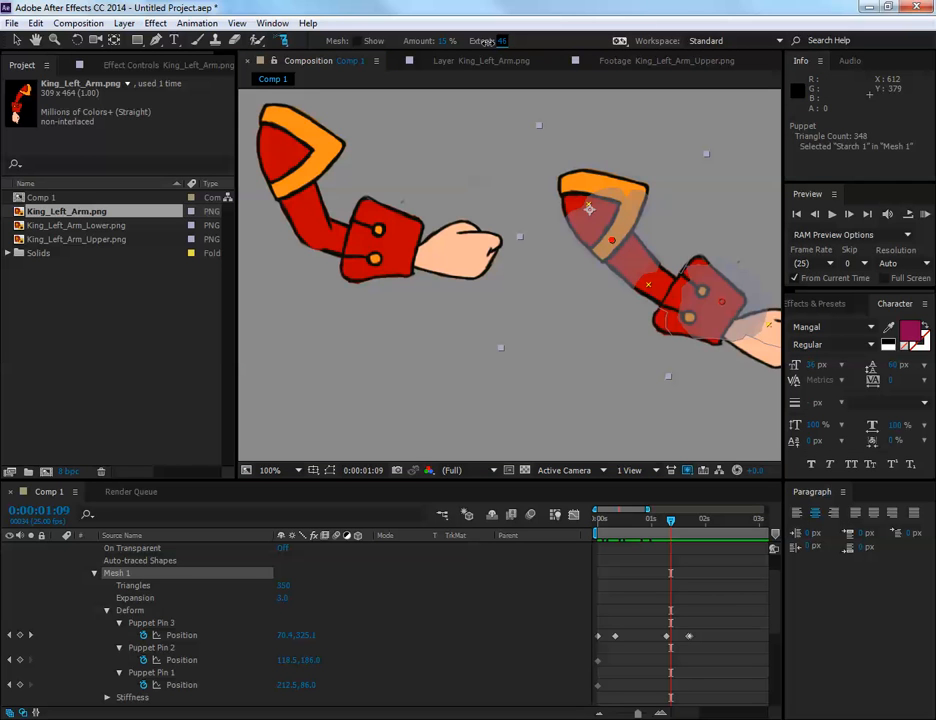
pyautogui.moveTo(486, 41); pyautogui.dragTo(508, 44)
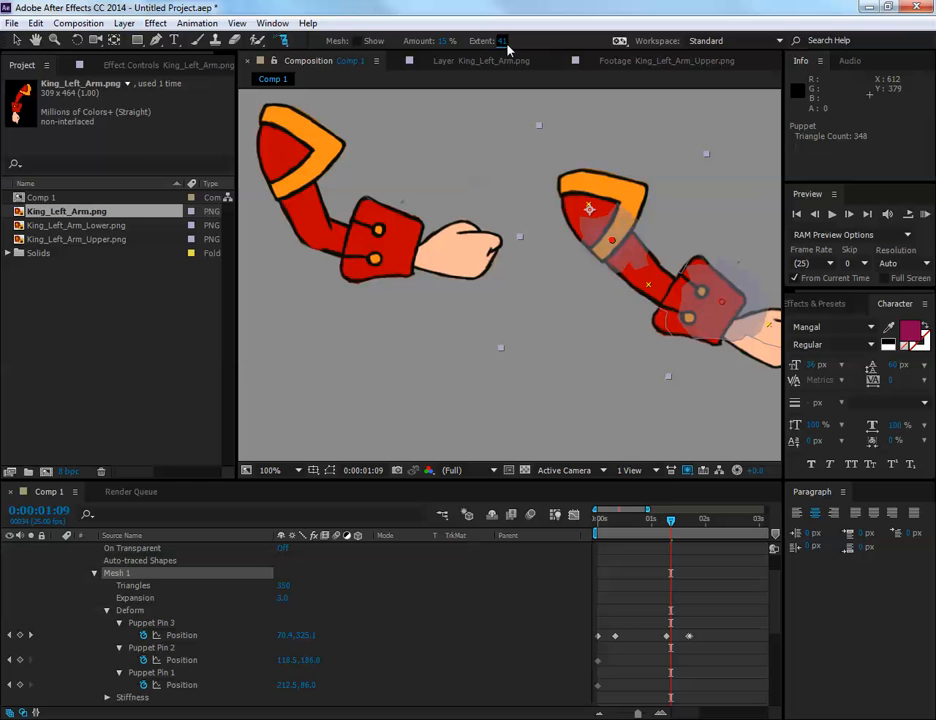
# Play the animation from the first frame to 0:00:01:18 and bring both arms into view
pyautogui.press('space')
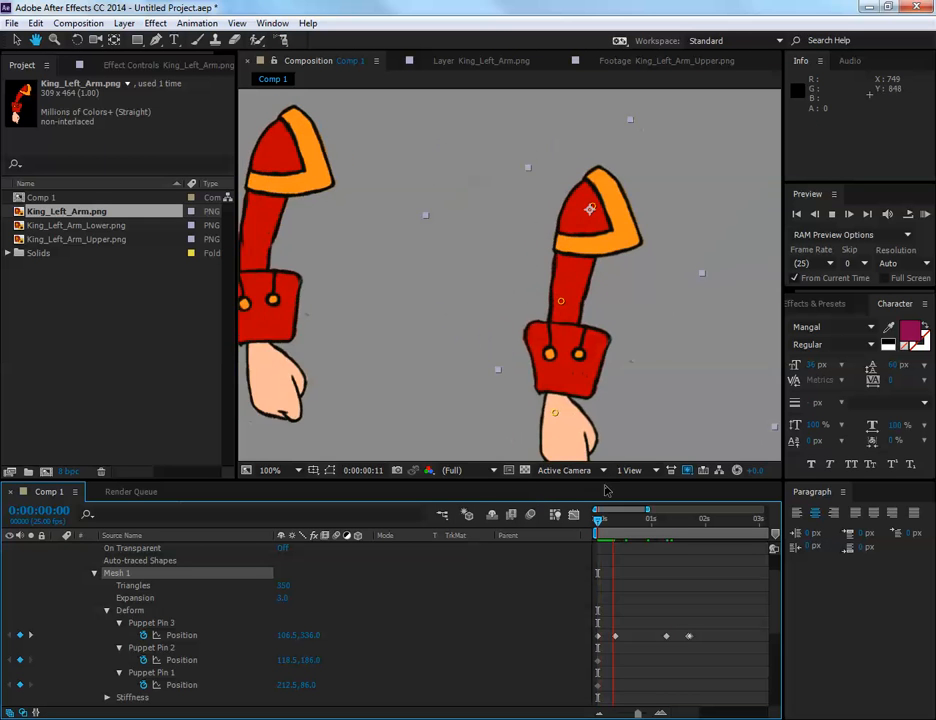
pyautogui.press('space')
pyautogui.scroll(-1, 652, 297)
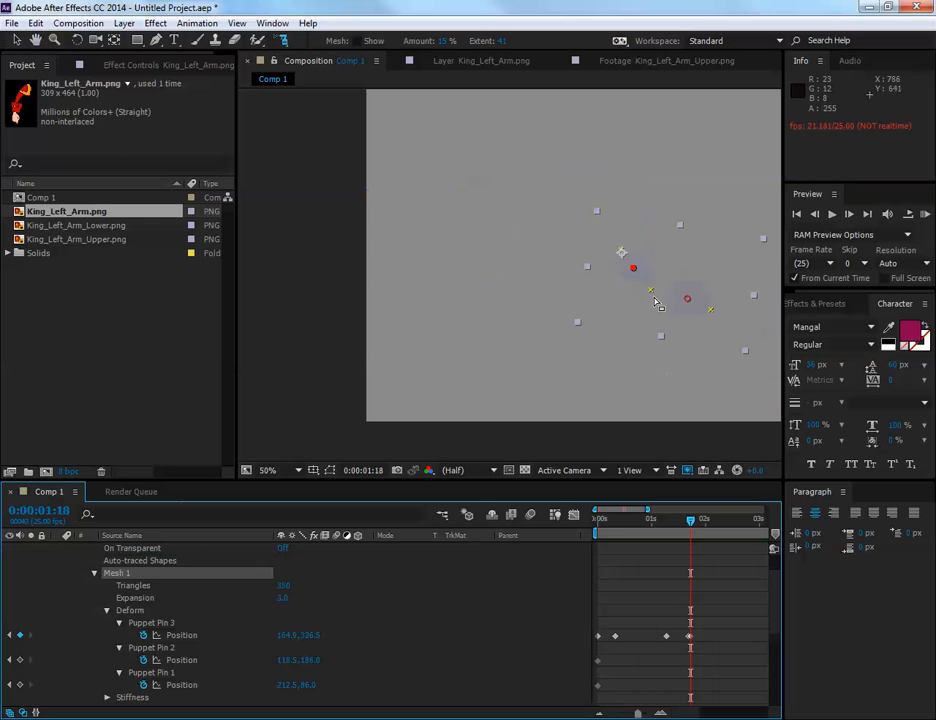
pyautogui.press('space')
pyautogui.moveTo(680, 303); pyautogui.dragTo(597, 305)
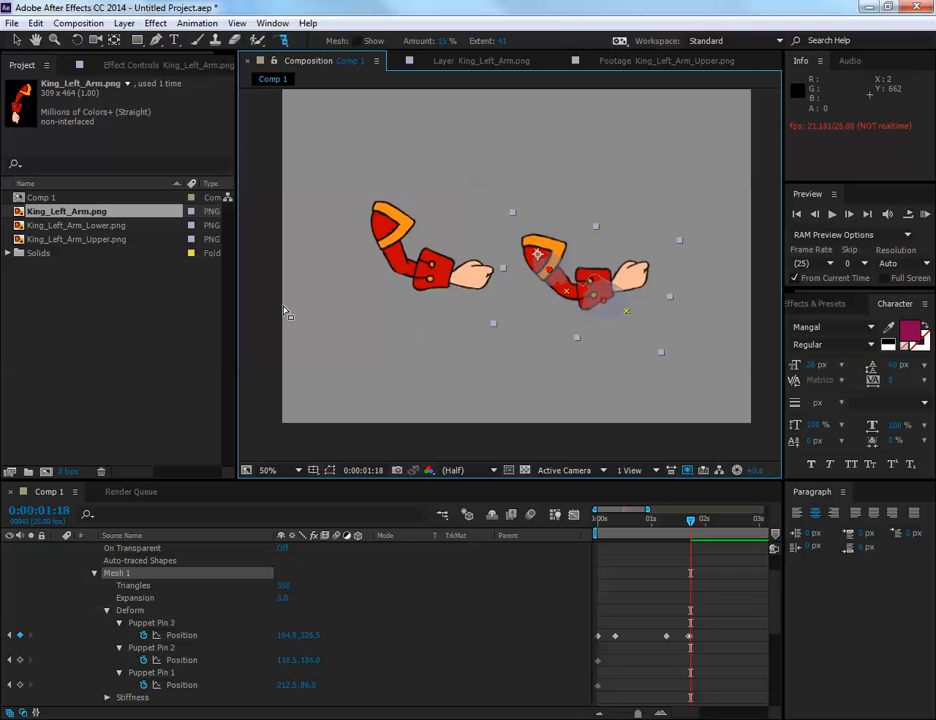
# Keyframe the one-piece arm's layer Position at 698, 522 on the first frame and at 706, 450 at 0:00:01:07
pyautogui.click(16, 40)
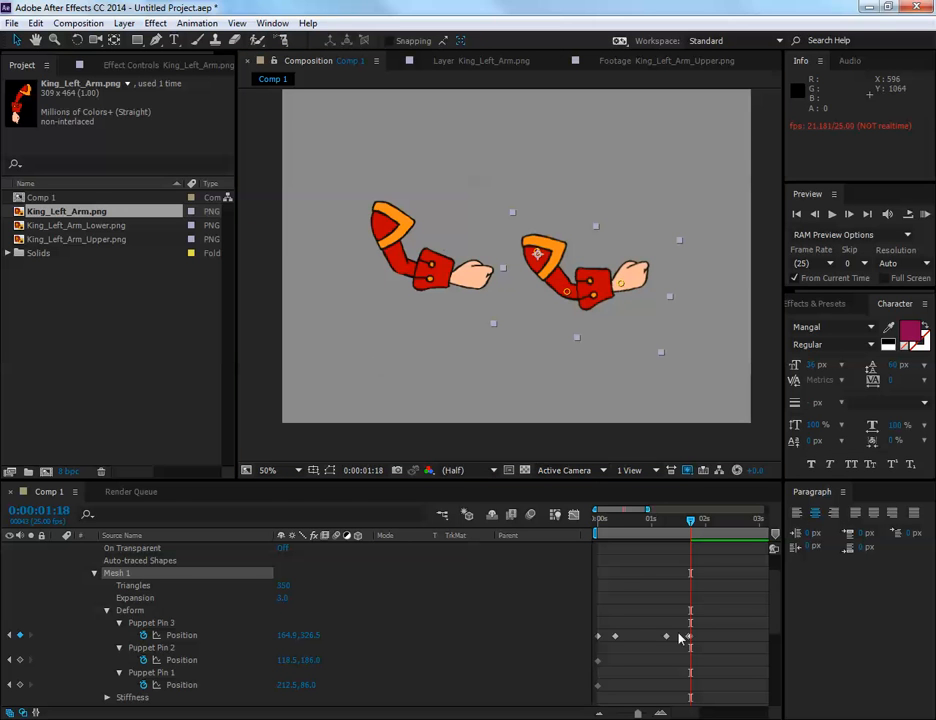
pyautogui.moveTo(688, 530); pyautogui.dragTo(597, 524)
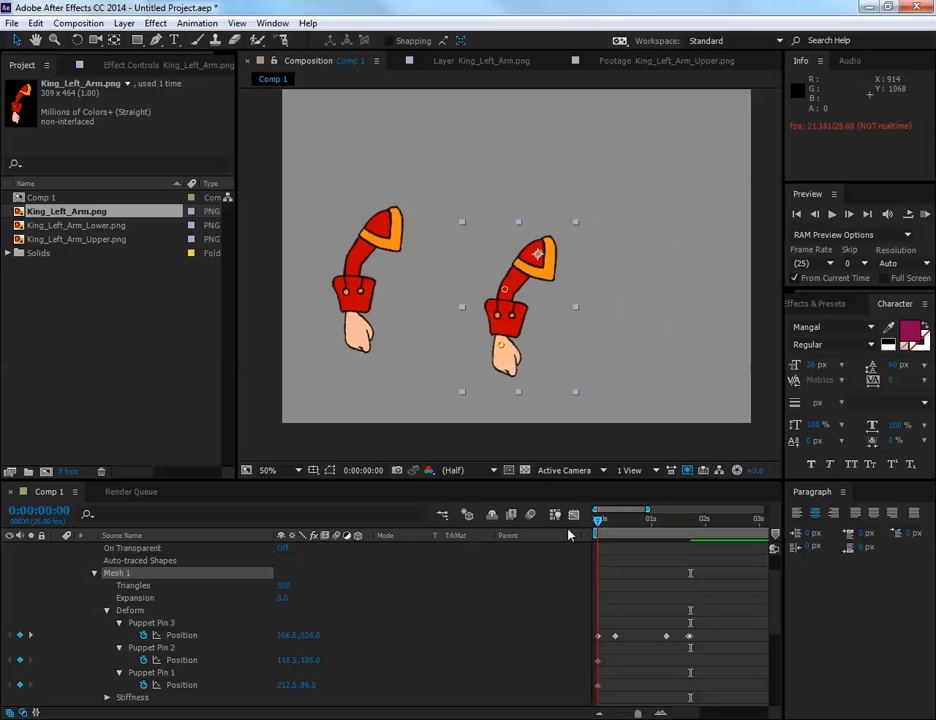
pyautogui.scroll(-3, 646, 644)
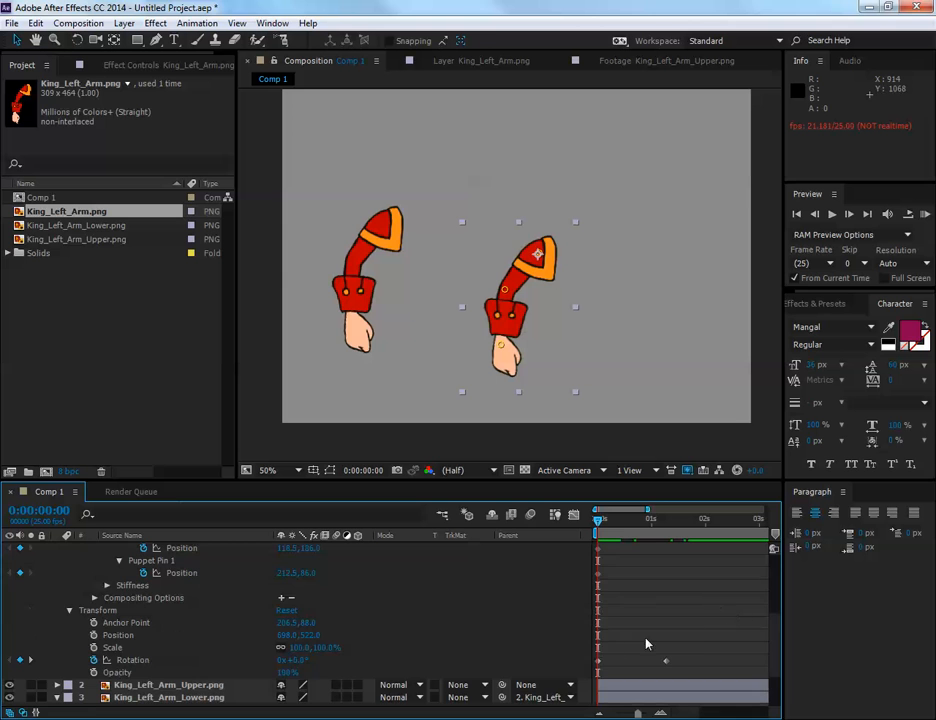
pyautogui.click(93, 635)
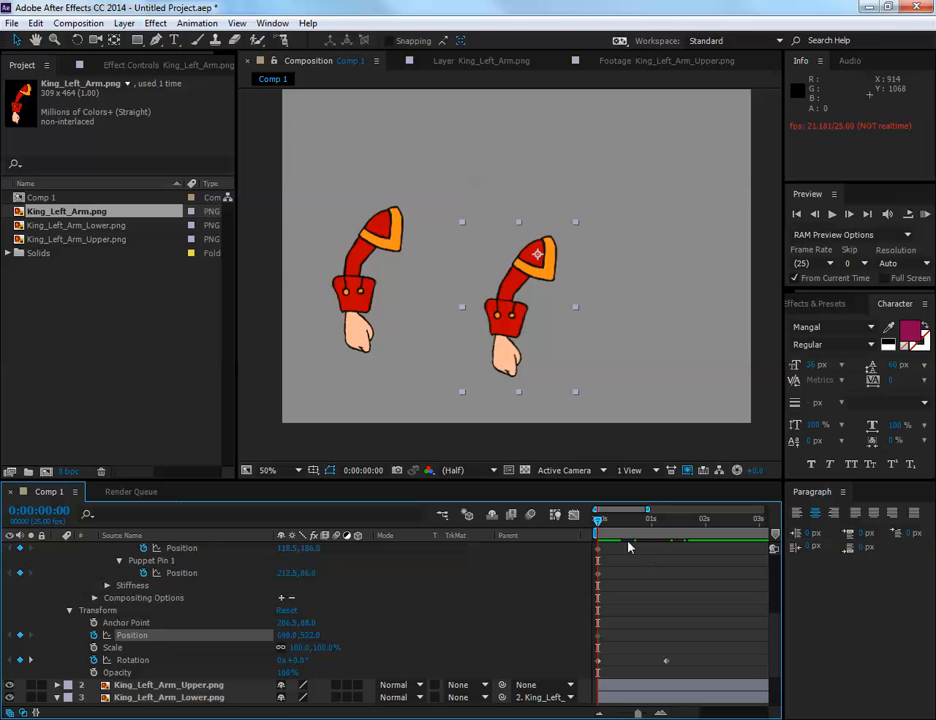
pyautogui.moveTo(597, 522); pyautogui.dragTo(666, 520)
pyautogui.moveTo(553, 297); pyautogui.dragTo(557, 261)
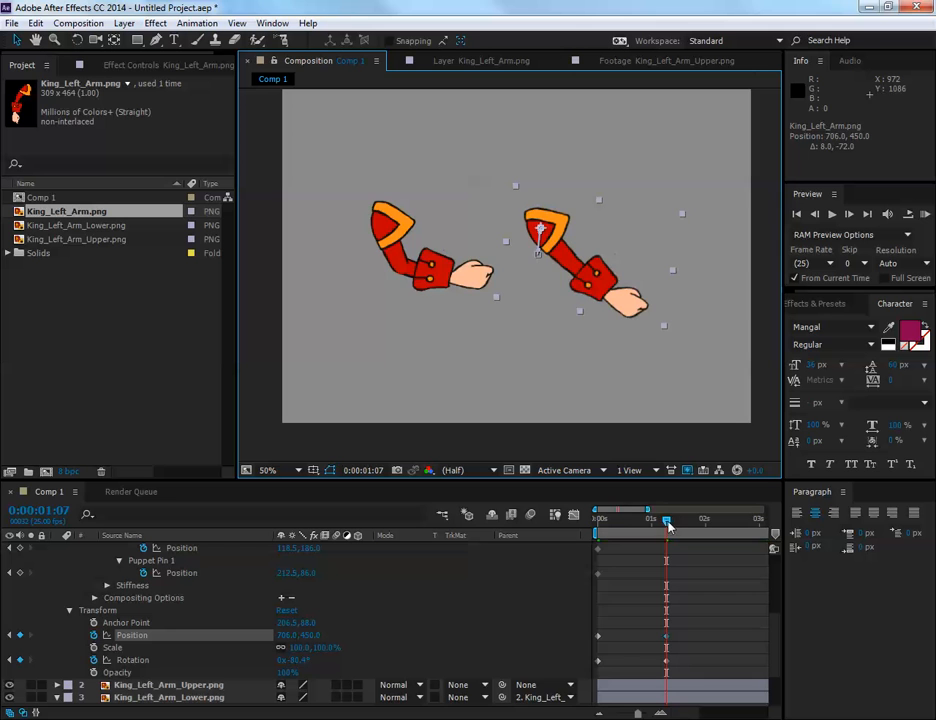
# Return to the start, scrub the opening frames to compare both arms, and review the one-piece arm's puppet properties
pyautogui.moveTo(666, 520); pyautogui.dragTo(597, 525)
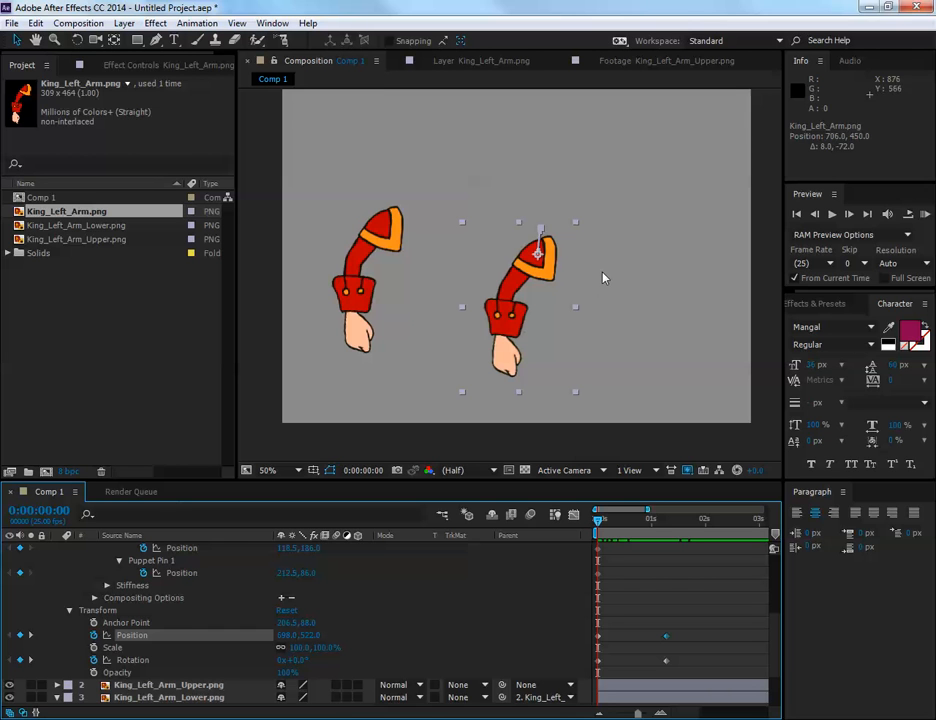
pyautogui.press('space')
pyautogui.moveTo(608, 302); pyautogui.dragTo(592, 320)
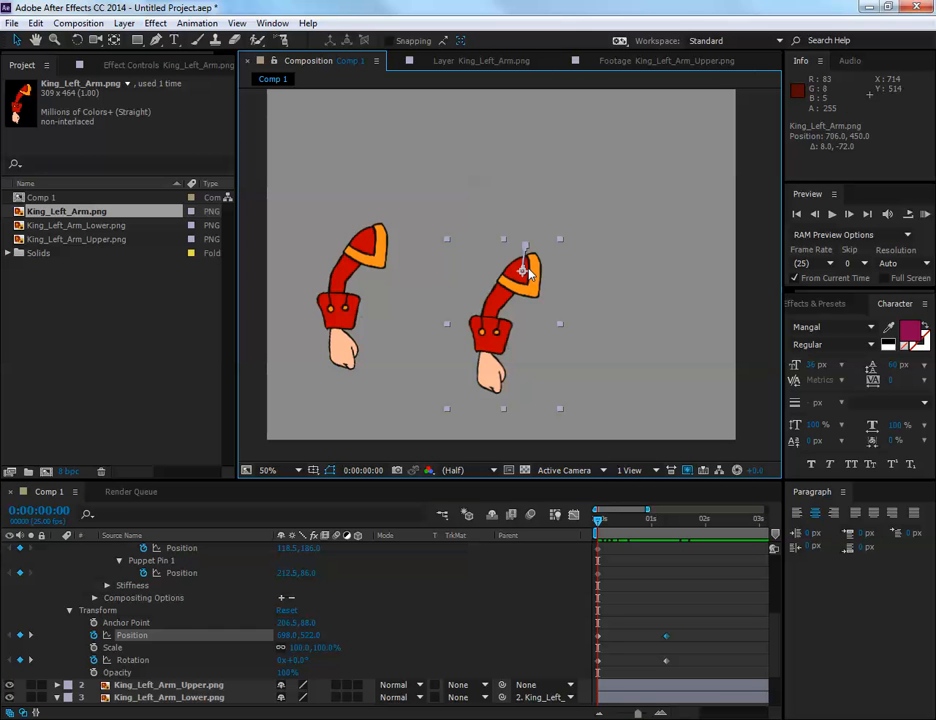
pyautogui.moveTo(608, 525); pyautogui.dragTo(604, 555)
pyautogui.scroll(5, 665, 602)
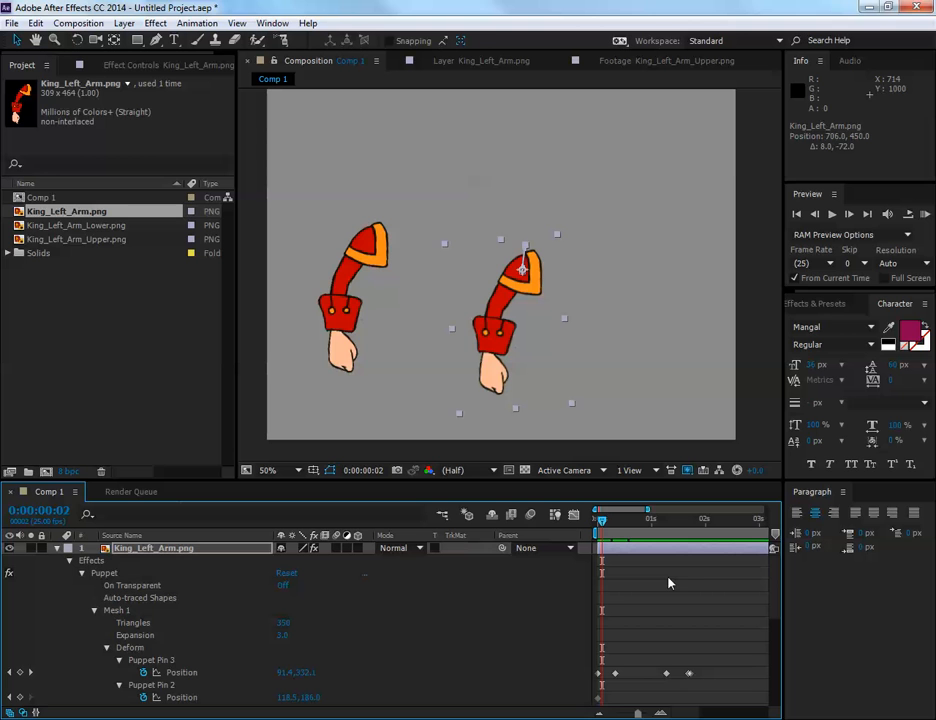
pyautogui.moveTo(602, 521); pyautogui.dragTo(625, 528)
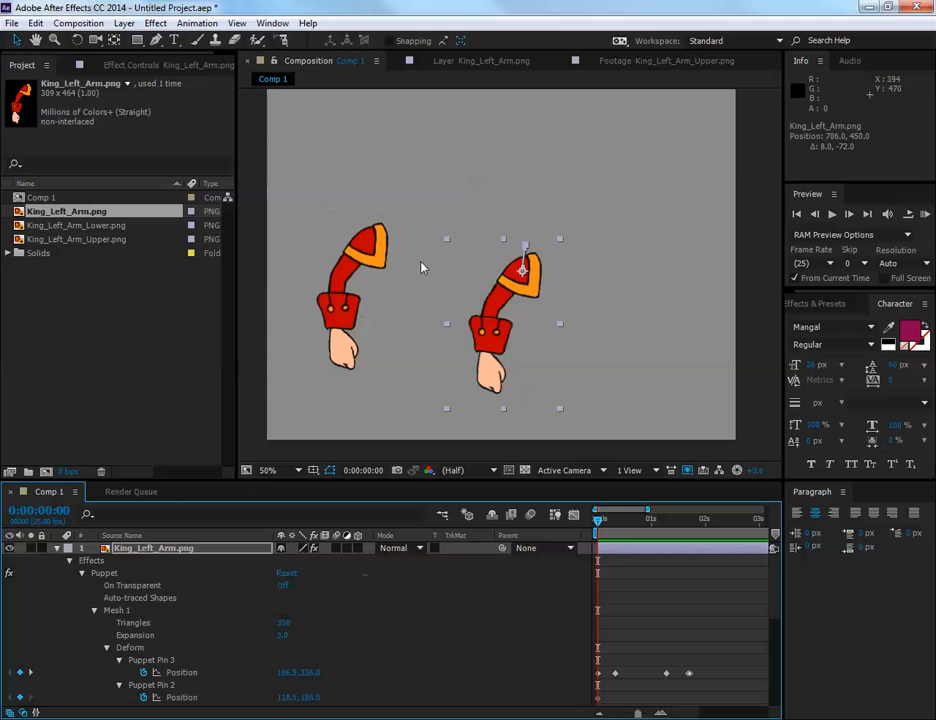
# Create a new 1282 × 984 px composition named Mouth, check Comp 1 and reopen Mouth
pyautogui.click(77, 23)
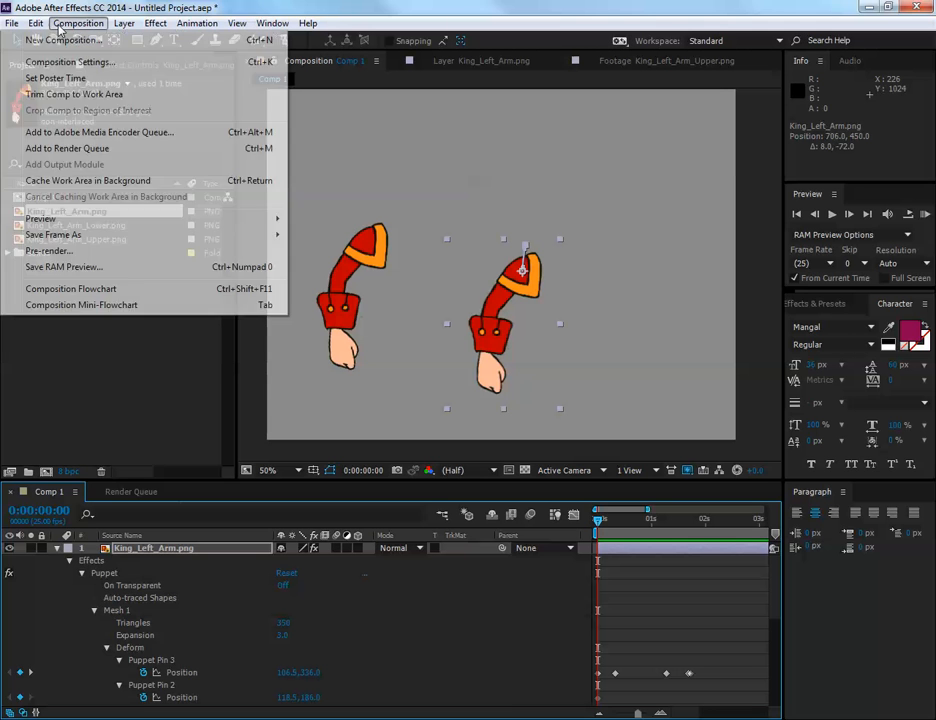
pyautogui.click(65, 40)
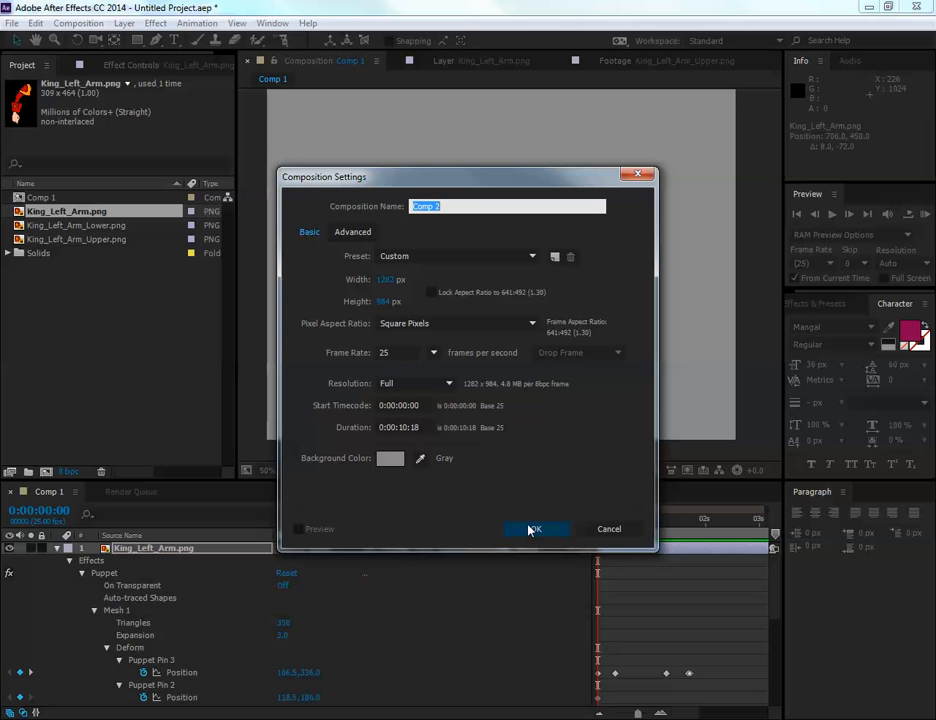
pyautogui.write('Mouth')
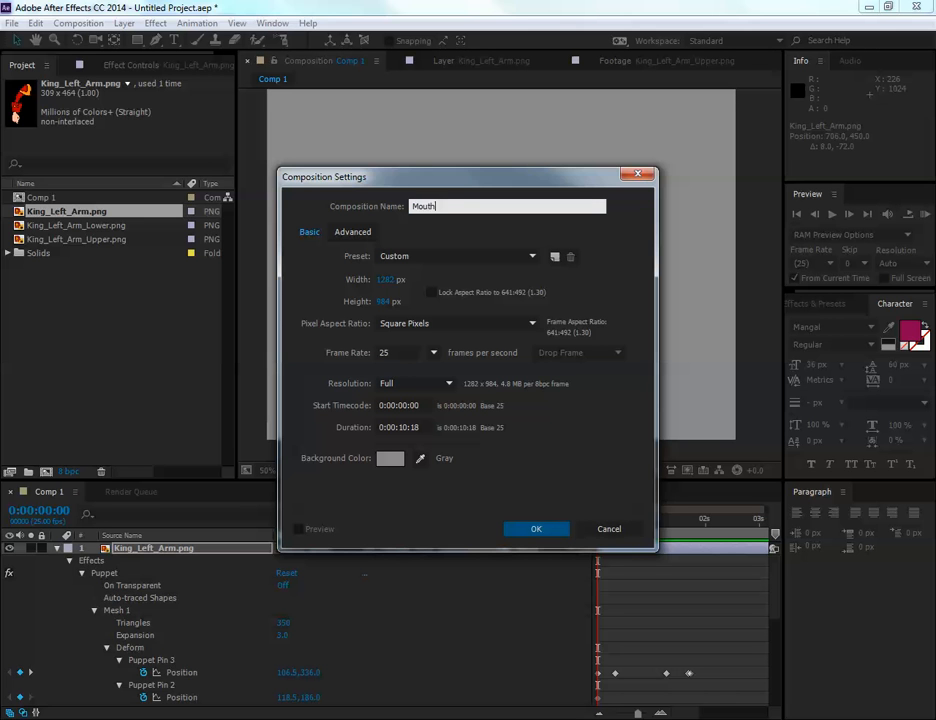
pyautogui.press('Return')
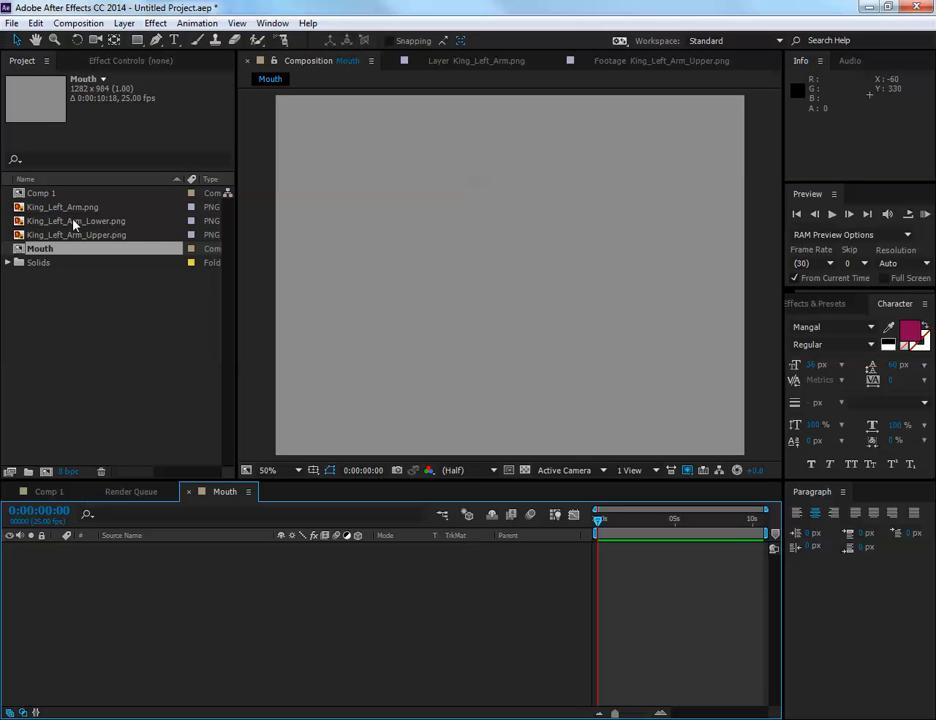
pyautogui.doubleClick(30, 193)
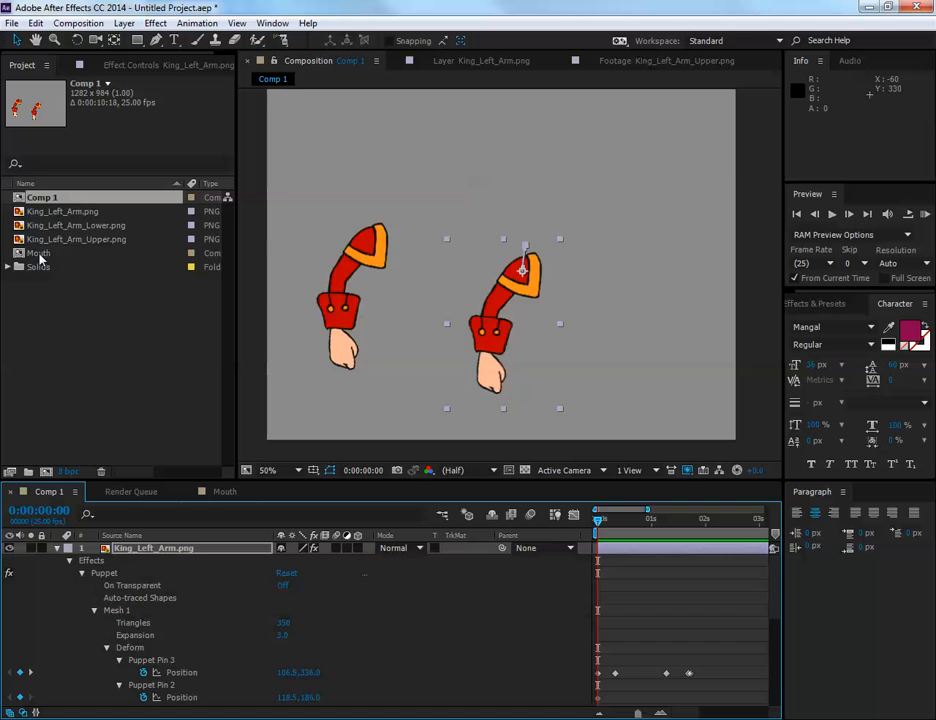
pyautogui.doubleClick(39, 254)
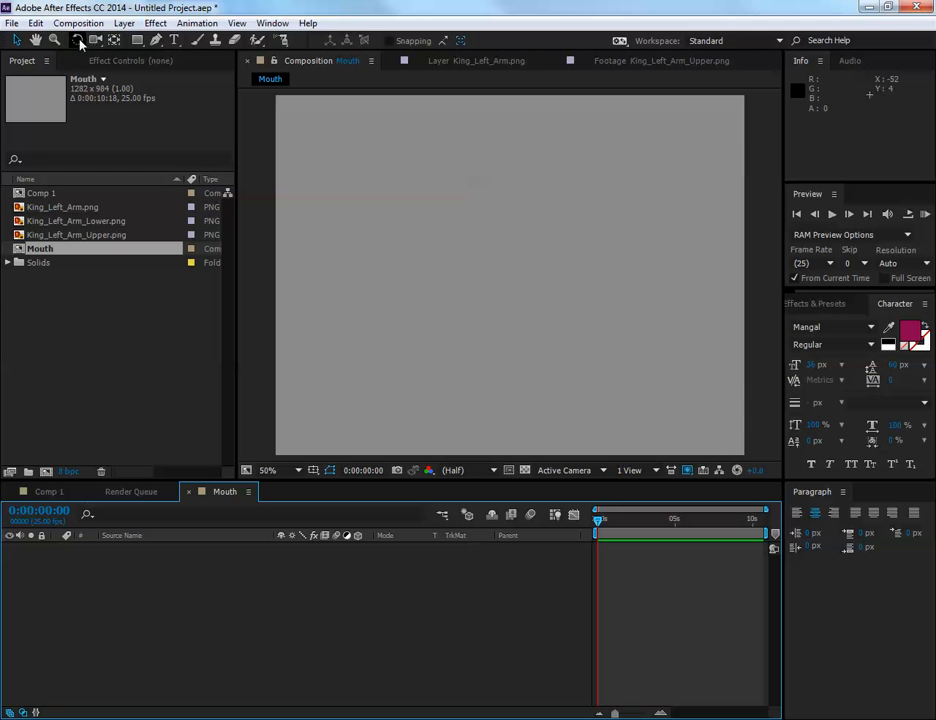
# Choose the Pen tool and add a white 1282 × 984 px solid layer to the Mouth composition
pyautogui.click(156, 40)
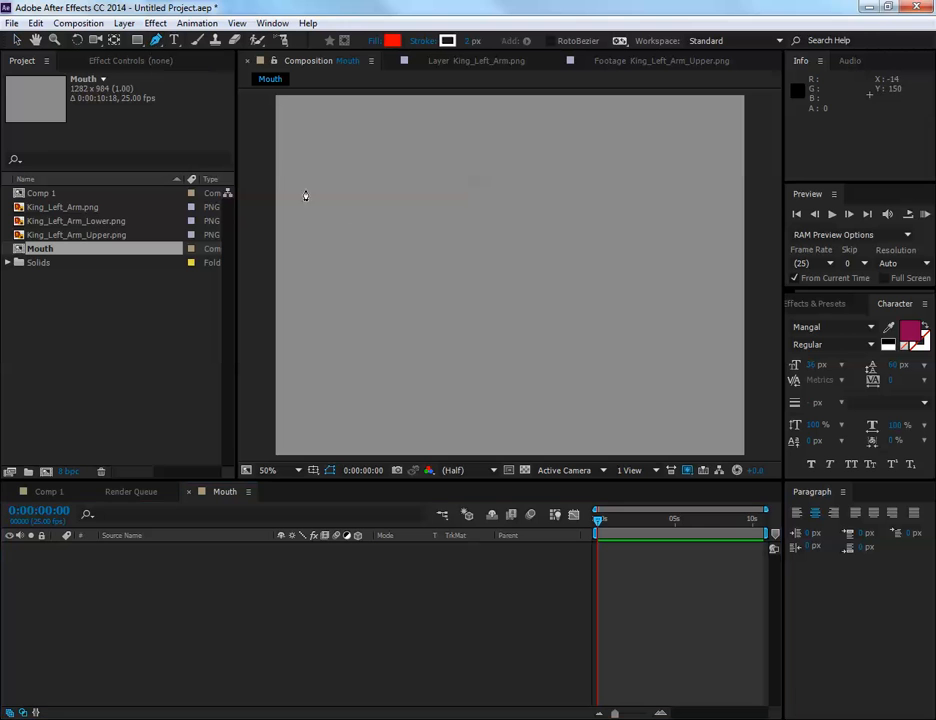
pyautogui.click(124, 25)
pyautogui.moveTo(130, 40)
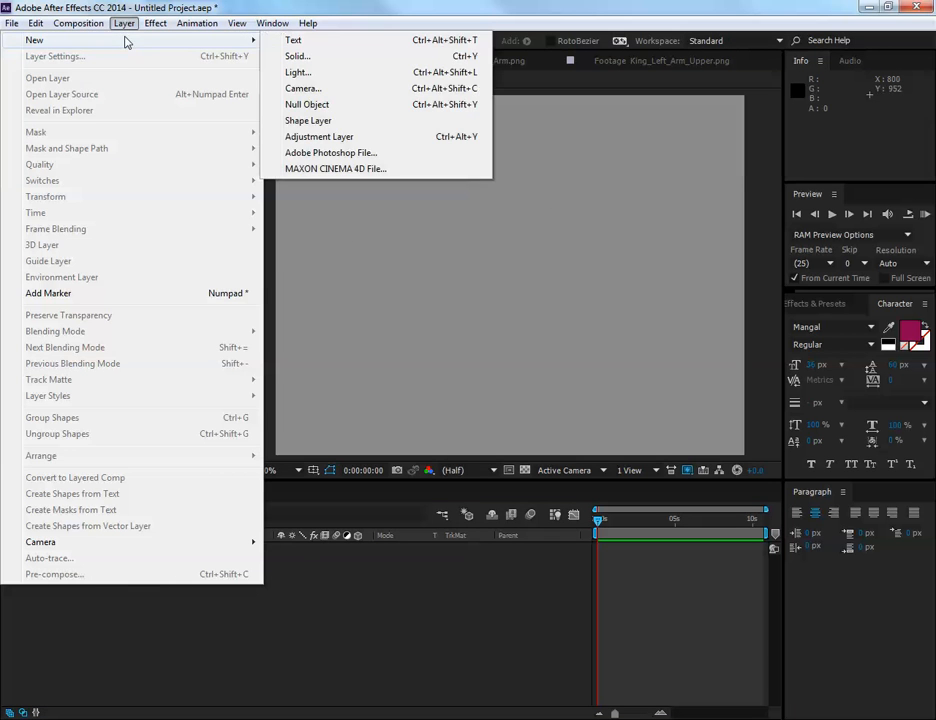
pyautogui.click(334, 63)
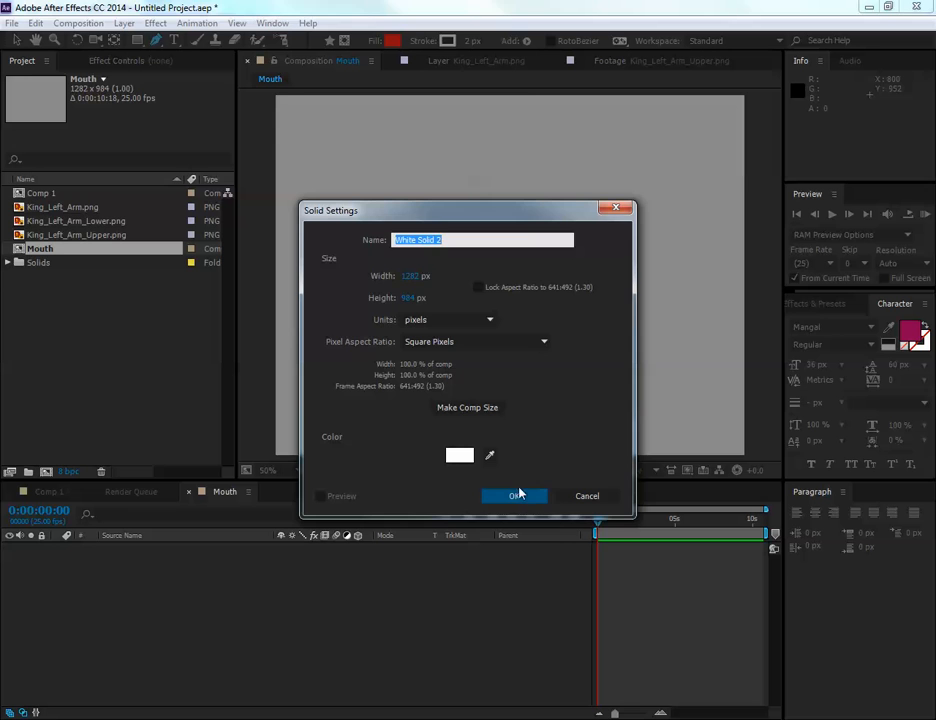
pyautogui.click(516, 495)
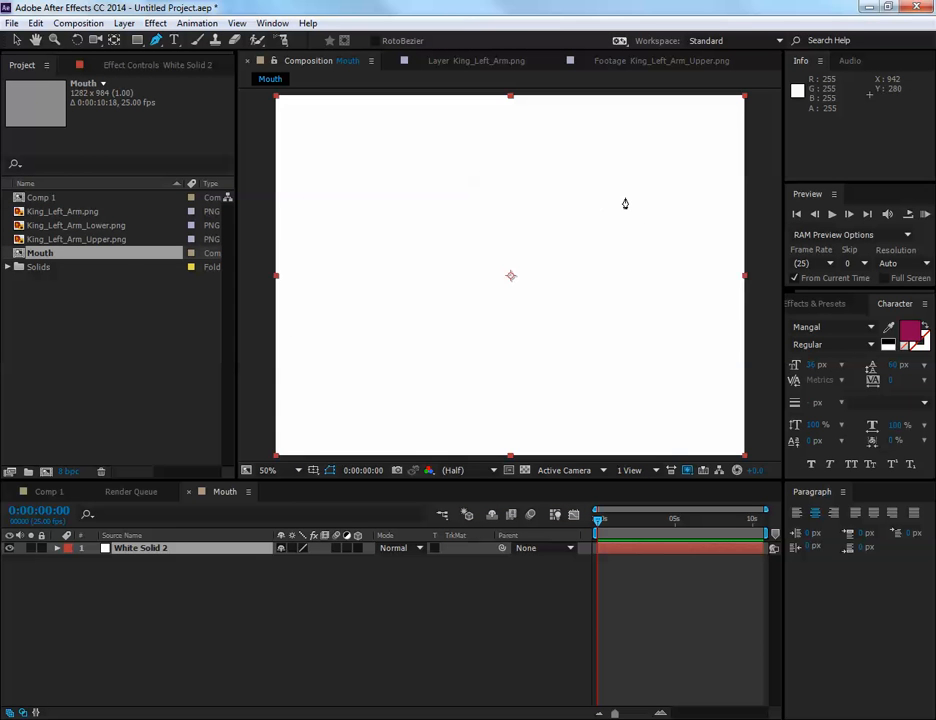
# Draw a closed six-point mouth-shaped mask on the white solid, with a straight top edge and a curved lower-left side
pyautogui.click(625, 197)
pyautogui.click(400, 194)
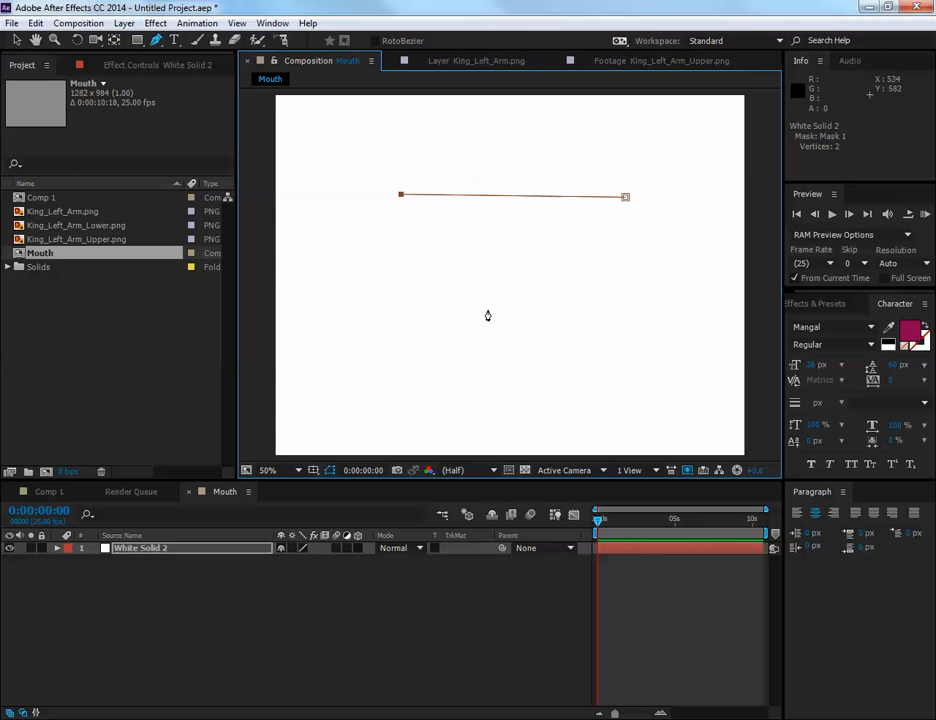
pyautogui.moveTo(516, 307); pyautogui.dragTo(630, 311)
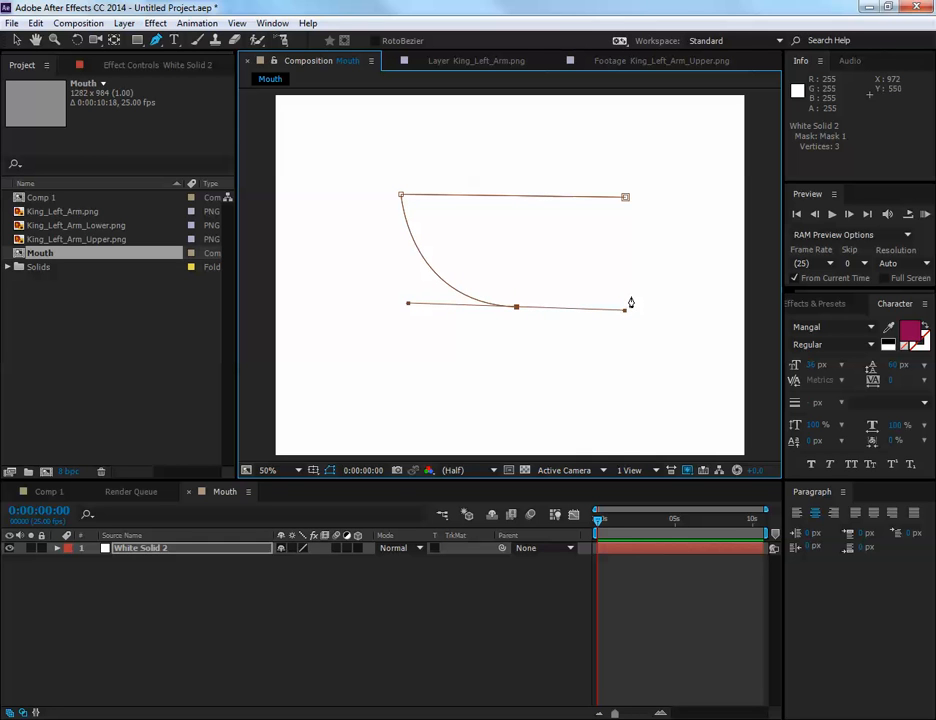
pyautogui.click(624, 297)
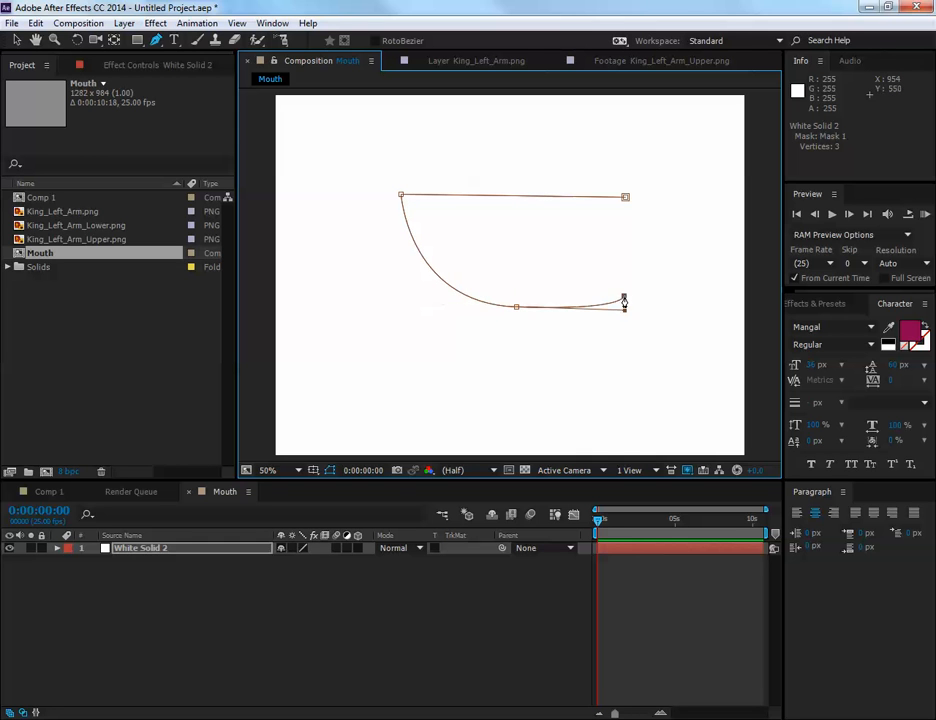
pyautogui.click(571, 241)
pyautogui.click(563, 208)
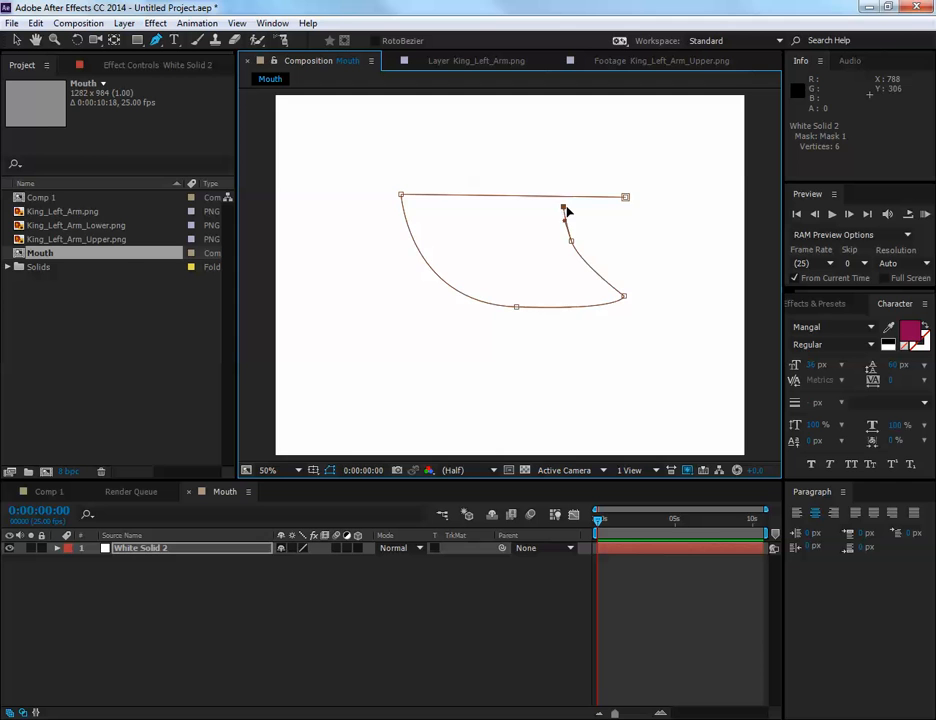
pyautogui.click(625, 197)
pyautogui.moveTo(595, 230); pyautogui.dragTo(591, 247)
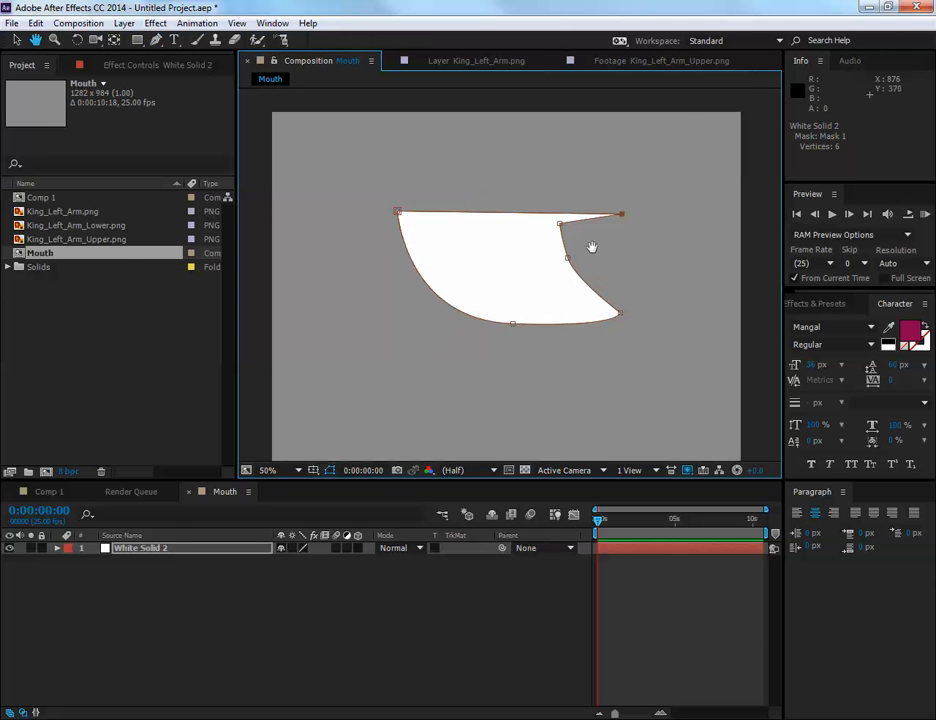
# Show the white solid's Mask 1 properties and start Mask Path keyframing on the first frame
pyautogui.click(16, 40)
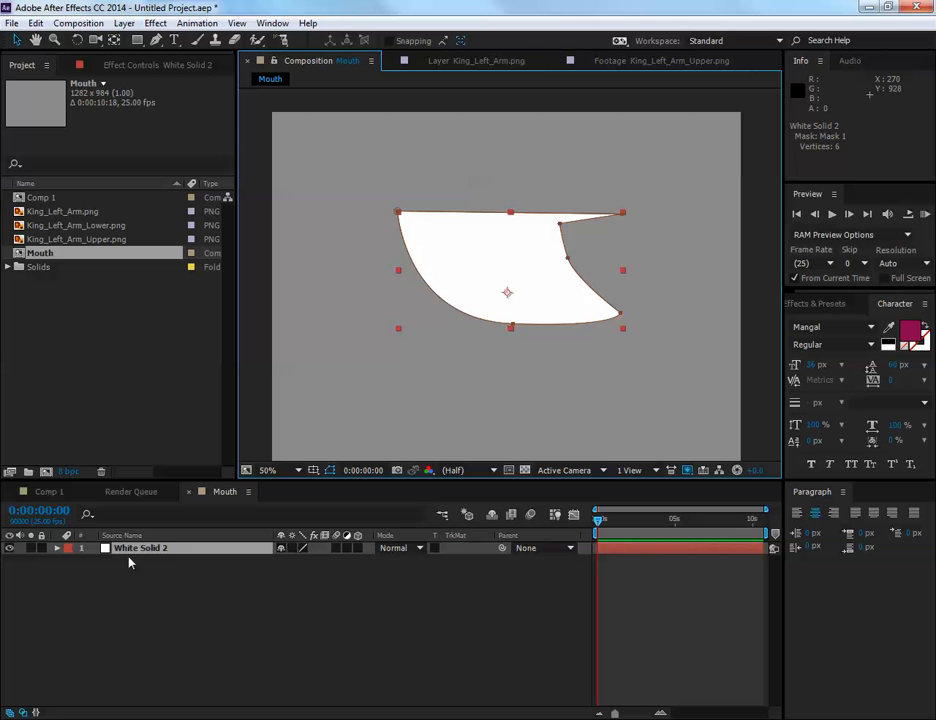
pyautogui.click(56, 549)
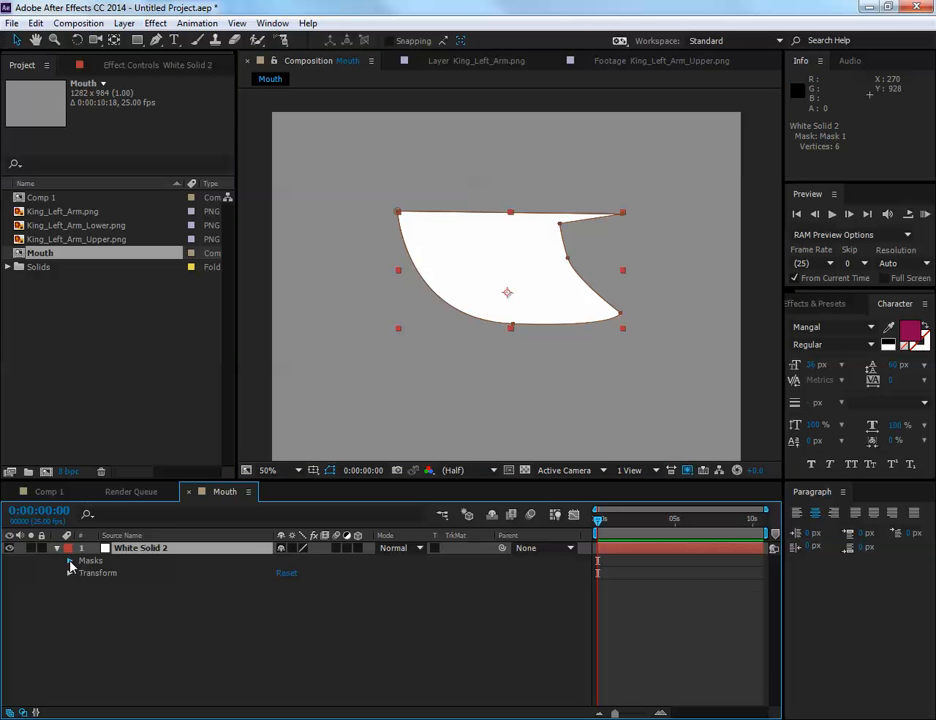
pyautogui.click(69, 561)
pyautogui.click(82, 573)
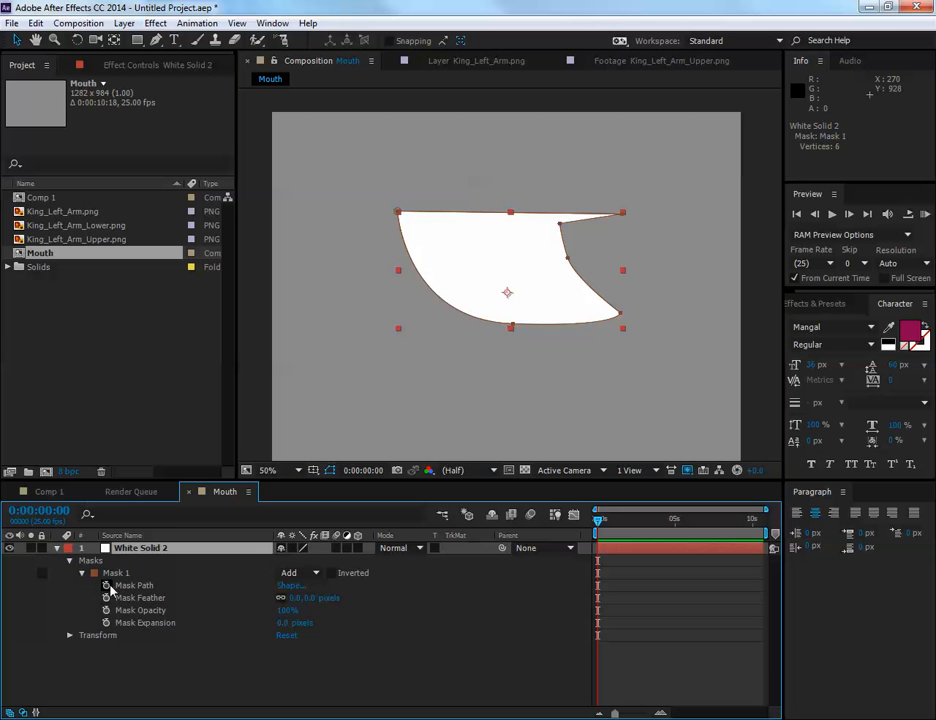
pyautogui.click(106, 585)
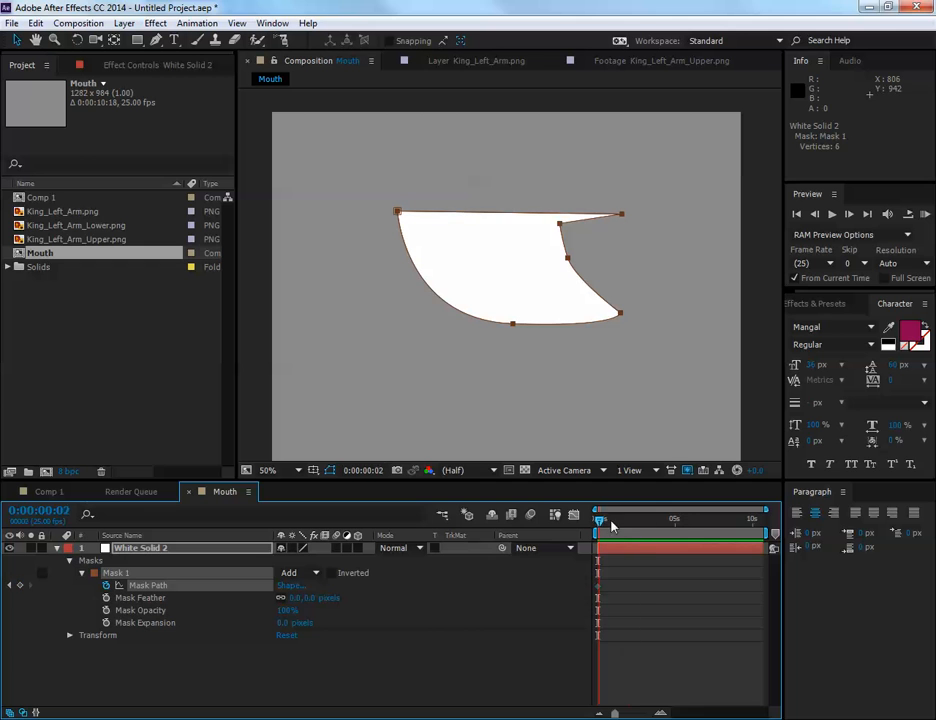
# At 0:00:05:04, keyframe a nearly closed mouth by raising the mask's bottom points and inner right-hand point towards the top edge
pyautogui.moveTo(598, 520); pyautogui.dragTo(679, 537)
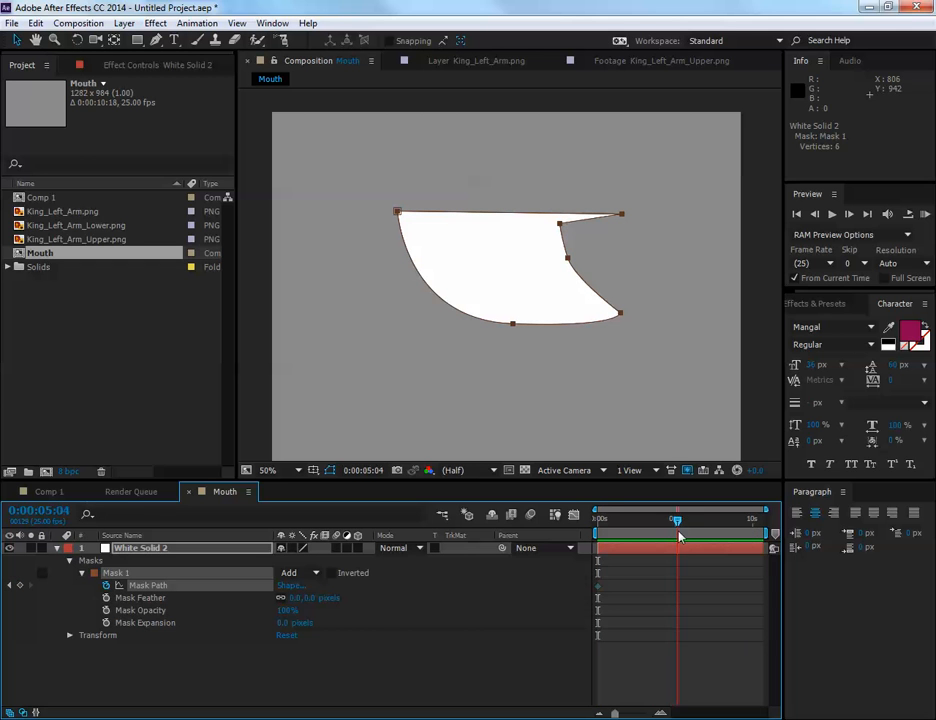
pyautogui.doubleClick(508, 302)
pyautogui.click(512, 374)
pyautogui.click(515, 326)
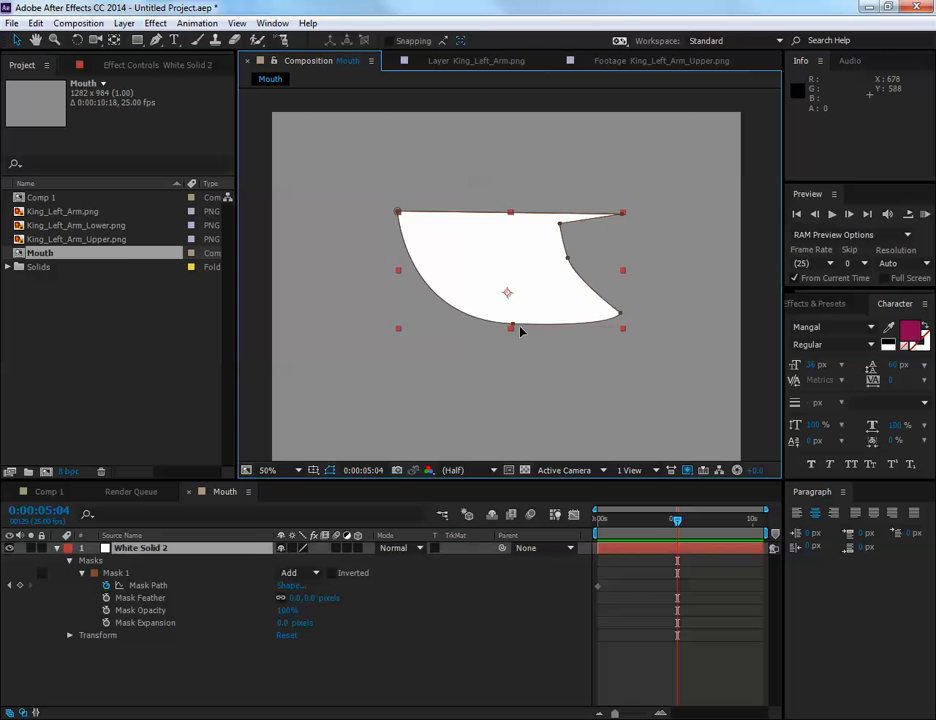
pyautogui.click(514, 326)
pyautogui.moveTo(514, 326); pyautogui.dragTo(502, 288)
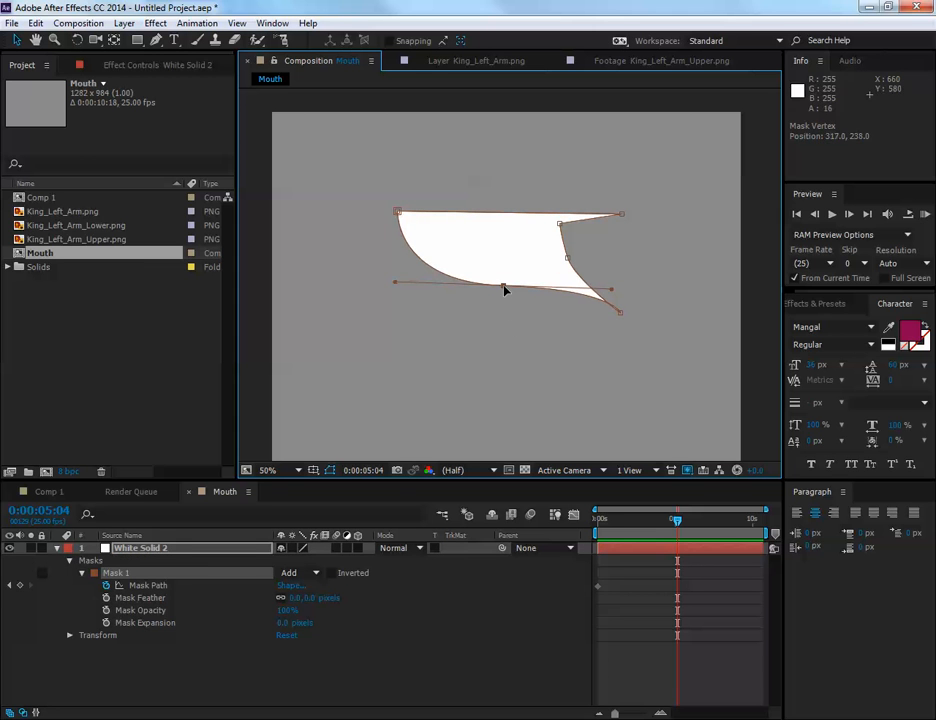
pyautogui.moveTo(620, 312); pyautogui.dragTo(611, 280)
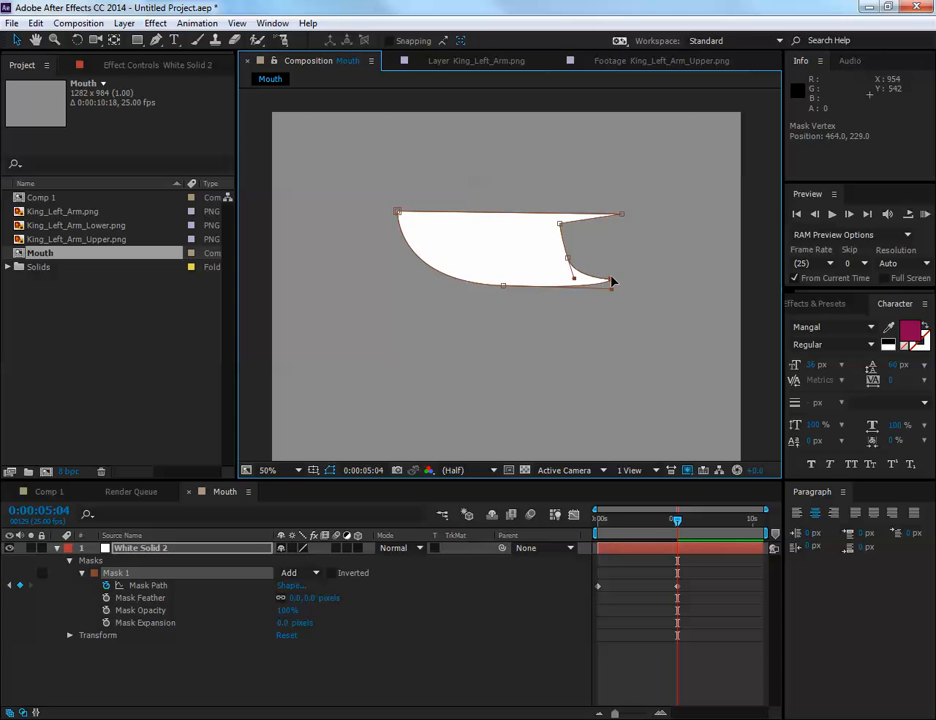
pyautogui.keyDown('shift'); pyautogui.click(503, 286); pyautogui.keyUp('shift')
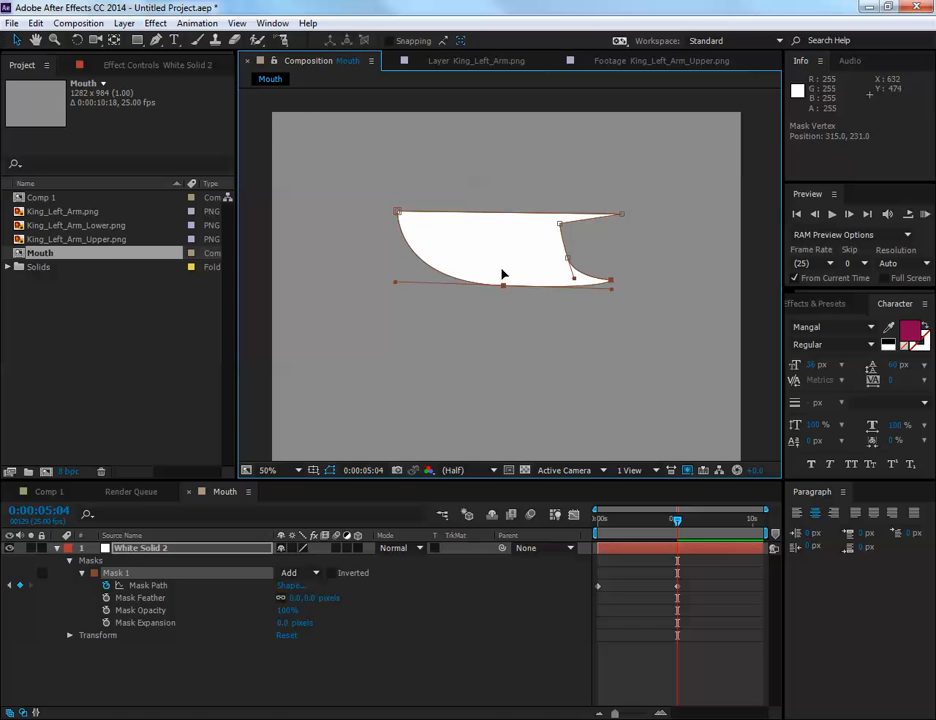
pyautogui.moveTo(503, 284); pyautogui.dragTo(500, 243)
pyautogui.moveTo(568, 258); pyautogui.dragTo(563, 230)
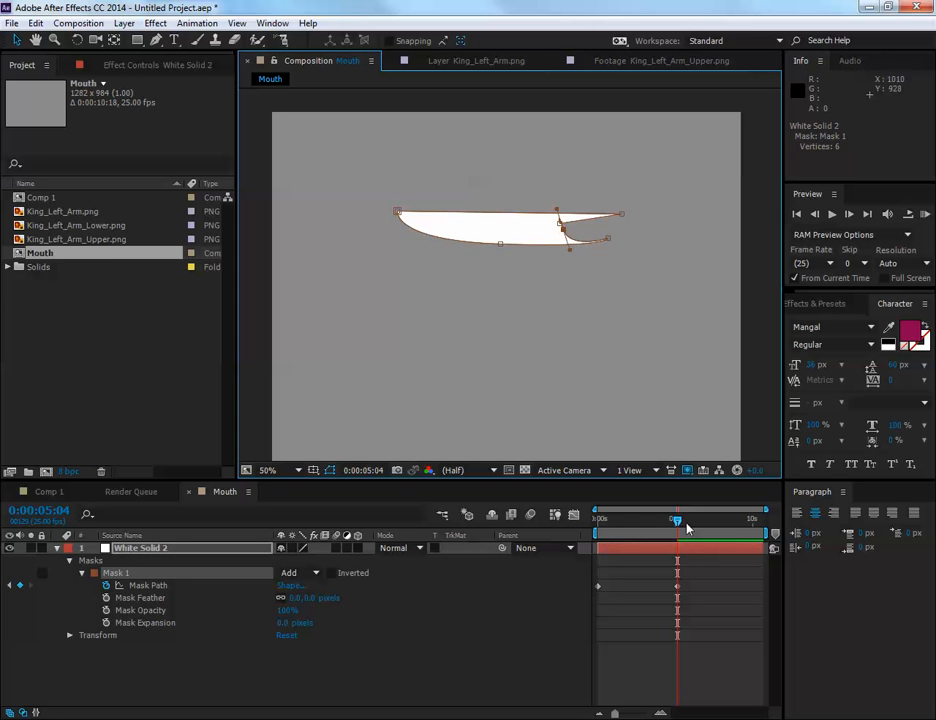
# Scrub back to the first frame to review the mouth's mask shape animation
pyautogui.moveTo(679, 522); pyautogui.dragTo(324, 515)
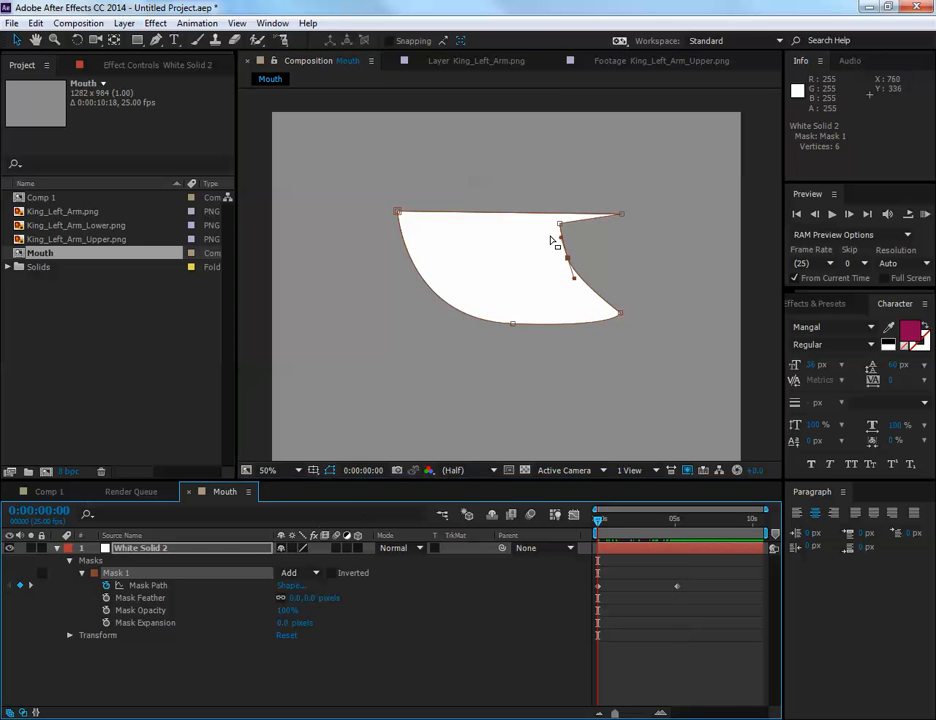
pyautogui.moveTo(586, 260); pyautogui.dragTo(569, 275)
pyautogui.moveTo(600, 521); pyautogui.dragTo(580, 540)
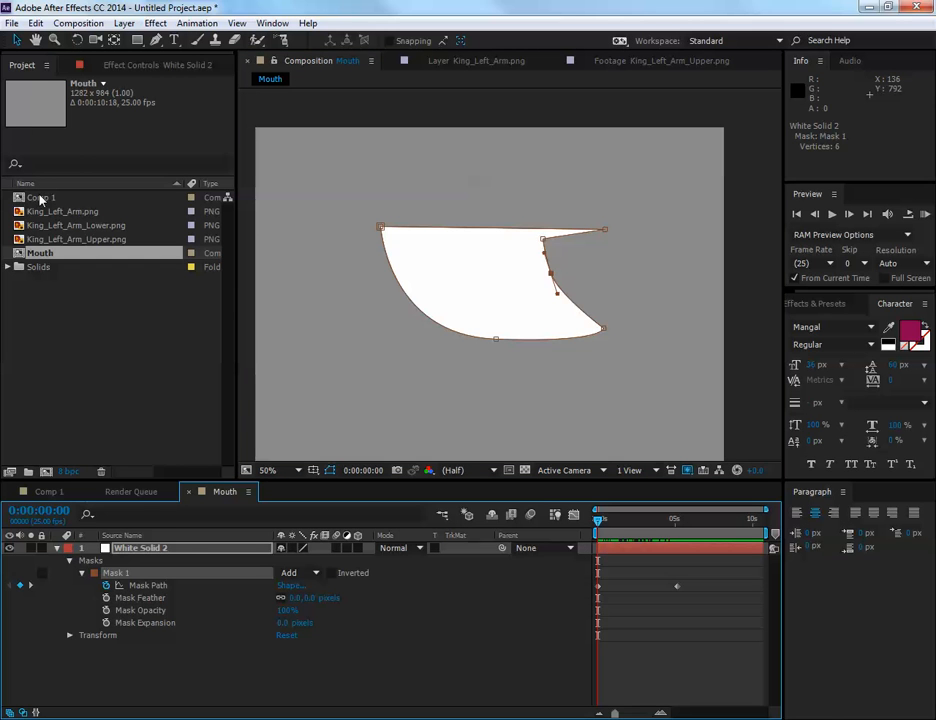
# Add the Mouth composition to Comp 1 above the arm layers and scale it down to 23% near the arms
pyautogui.doubleClick(38, 201)
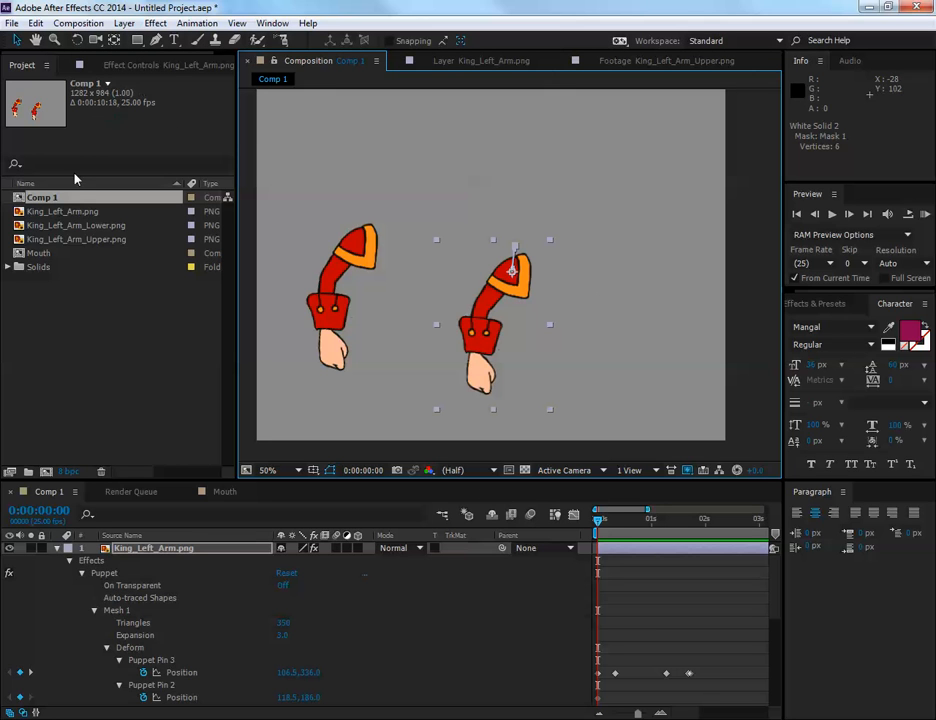
pyautogui.moveTo(38, 253); pyautogui.dragTo(447, 203)
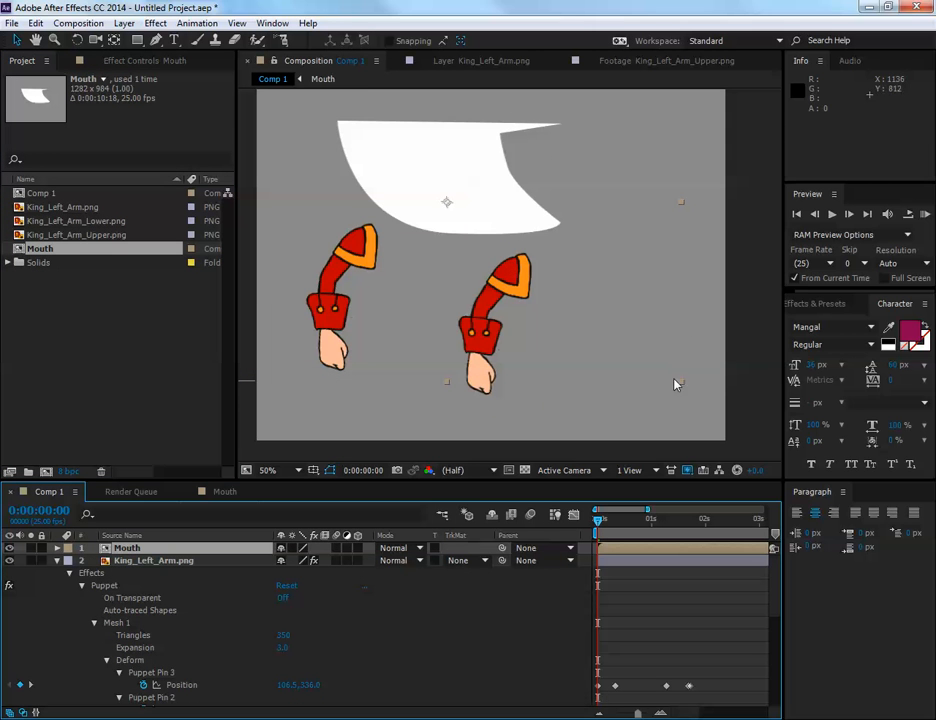
pyautogui.moveTo(680, 386); pyautogui.dragTo(511, 252)
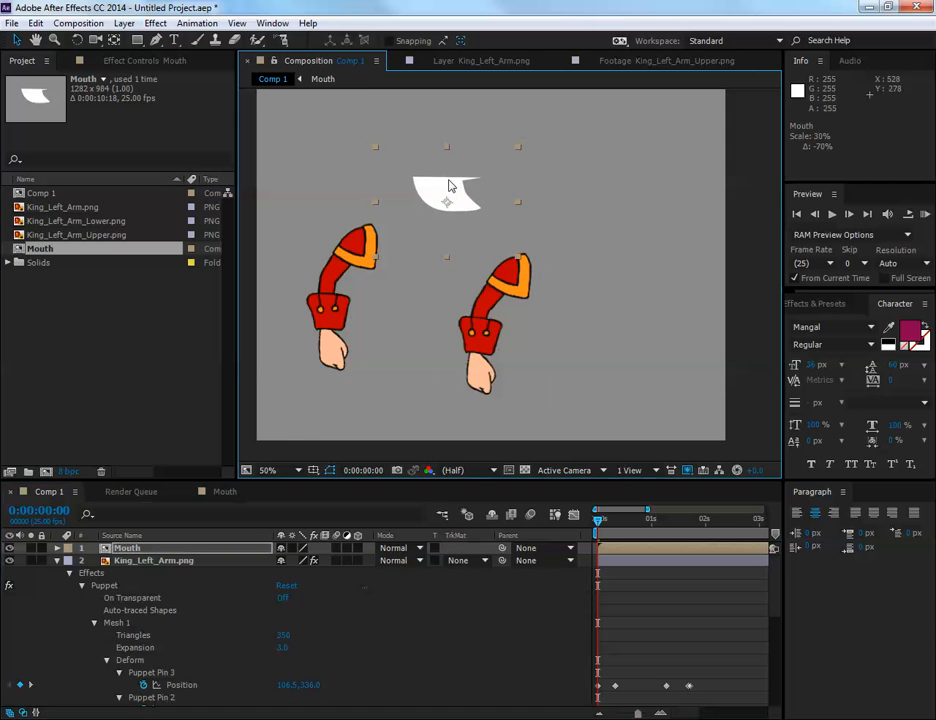
pyautogui.moveTo(446, 192); pyautogui.dragTo(484, 218)
pyautogui.moveTo(548, 282); pyautogui.dragTo(529, 263)
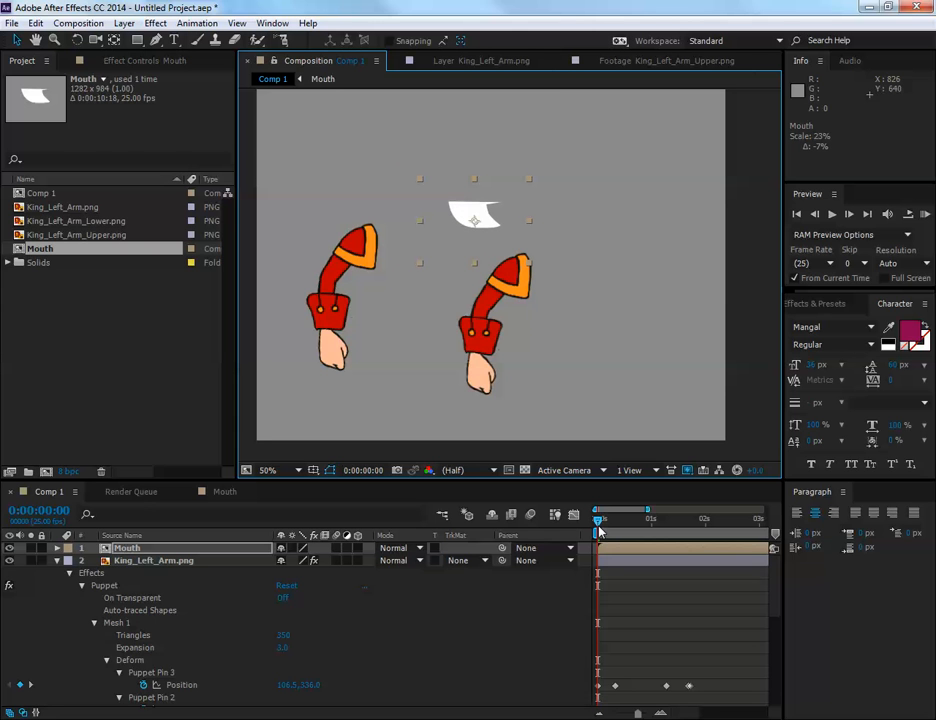
# Reposition the Mouth layer at 722, 276 and scrub the opening frames of Comp 1
pyautogui.moveTo(599, 531); pyautogui.dragTo(615, 546)
pyautogui.moveTo(492, 205); pyautogui.dragTo(539, 167)
pyautogui.moveTo(615, 520); pyautogui.dragTo(543, 544)
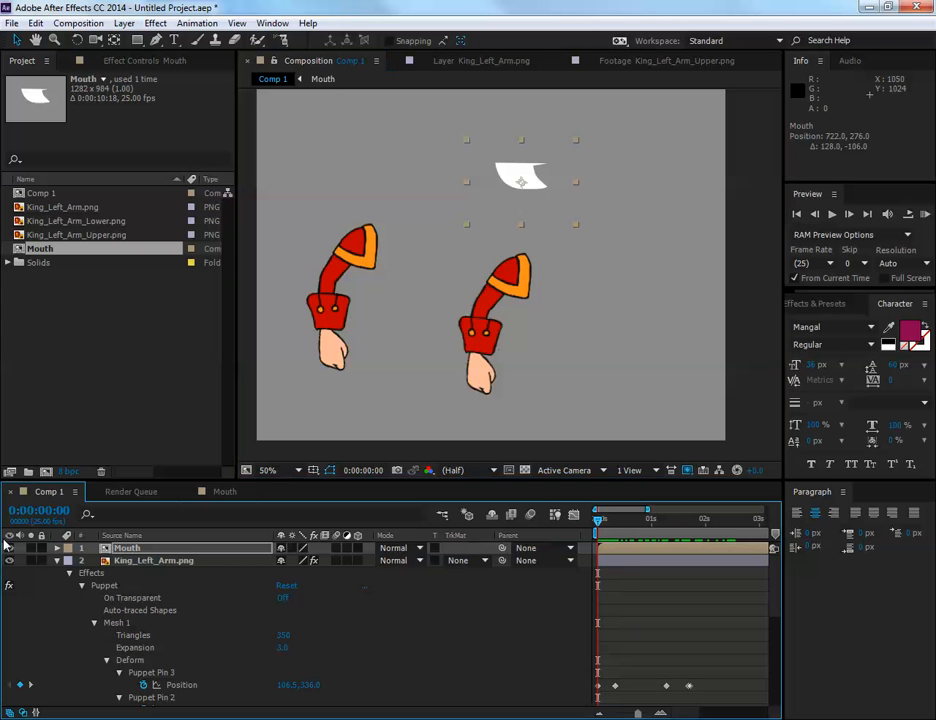
# Expand the Mouth layer and enable time remapping on it
pyautogui.click(69, 548)
pyautogui.click(165, 551)
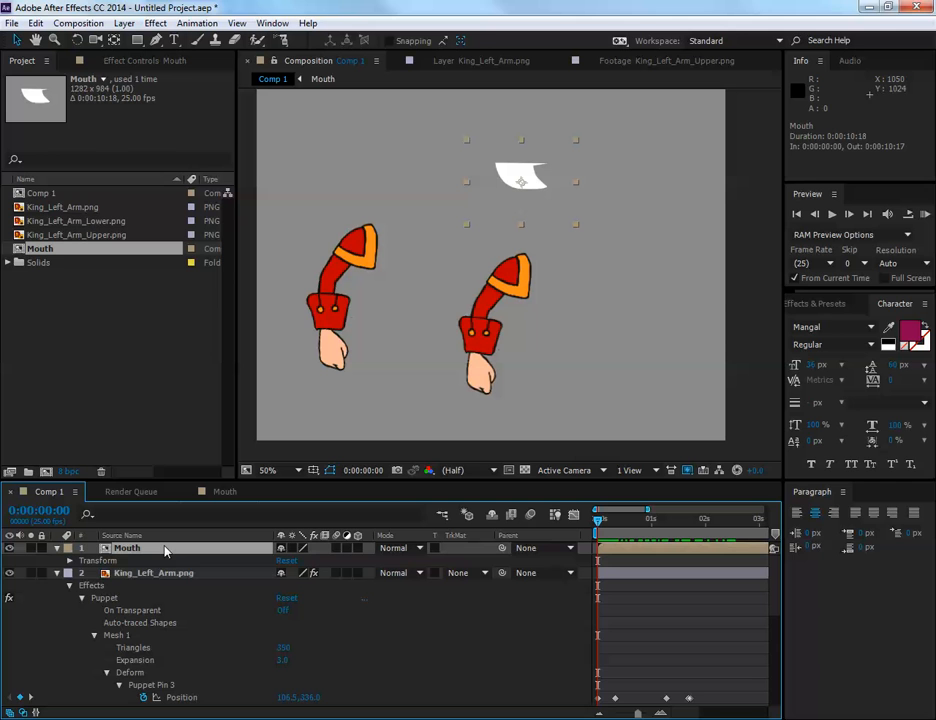
pyautogui.hotkey('ctrl', 'alt', 't')
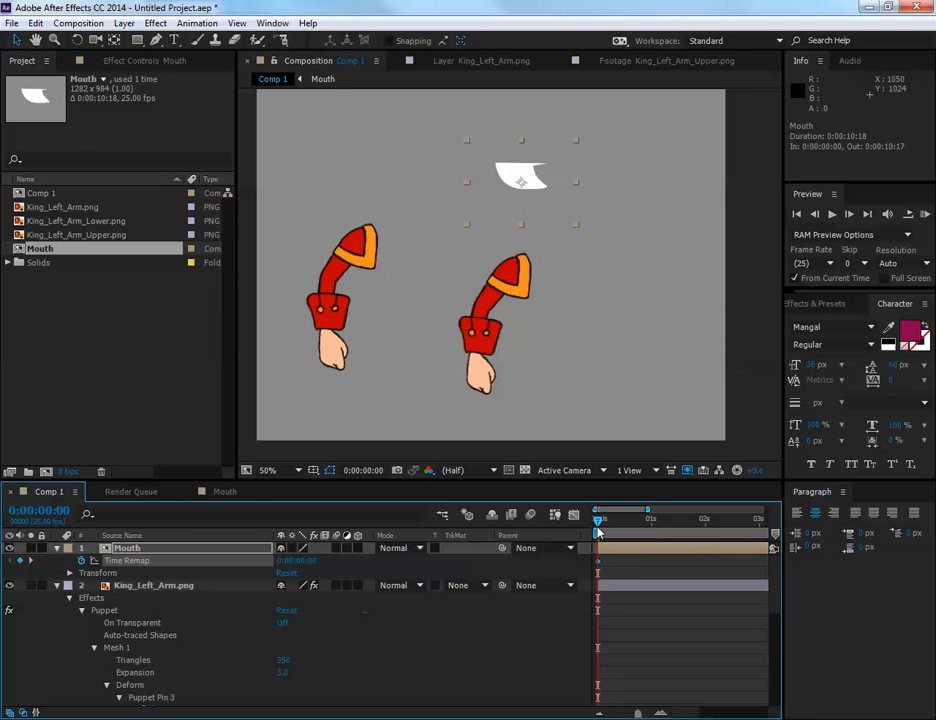
# Try moving the Mouth layer's last Time Remap keyframe to 0:00:01:03, and undo the move
pyautogui.click(634, 519)
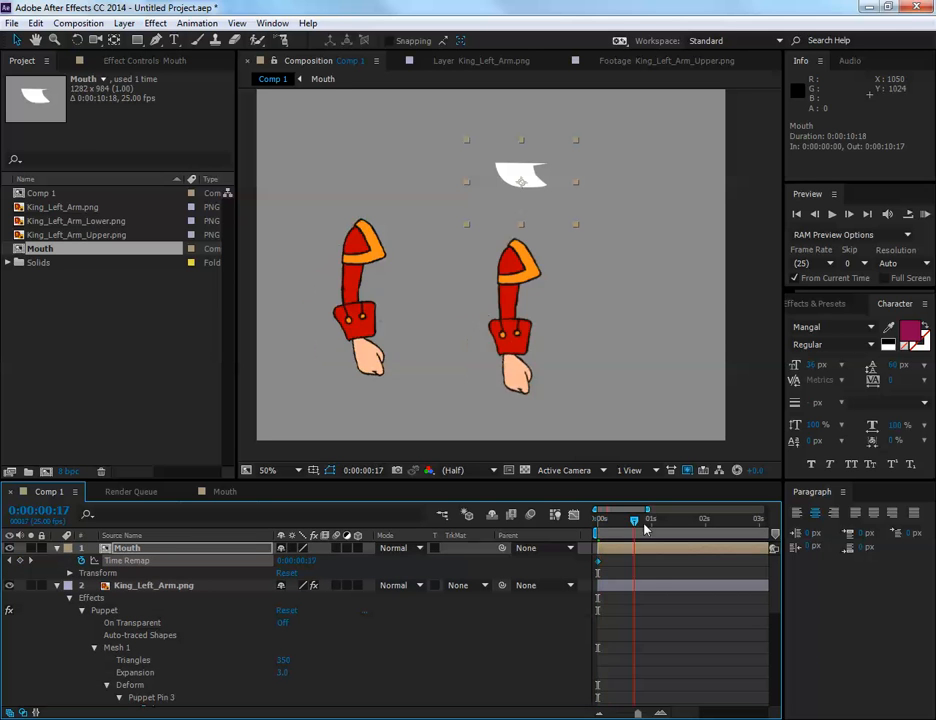
pyautogui.moveTo(645, 530); pyautogui.dragTo(656, 535)
pyautogui.press('-')
pyautogui.press('-')
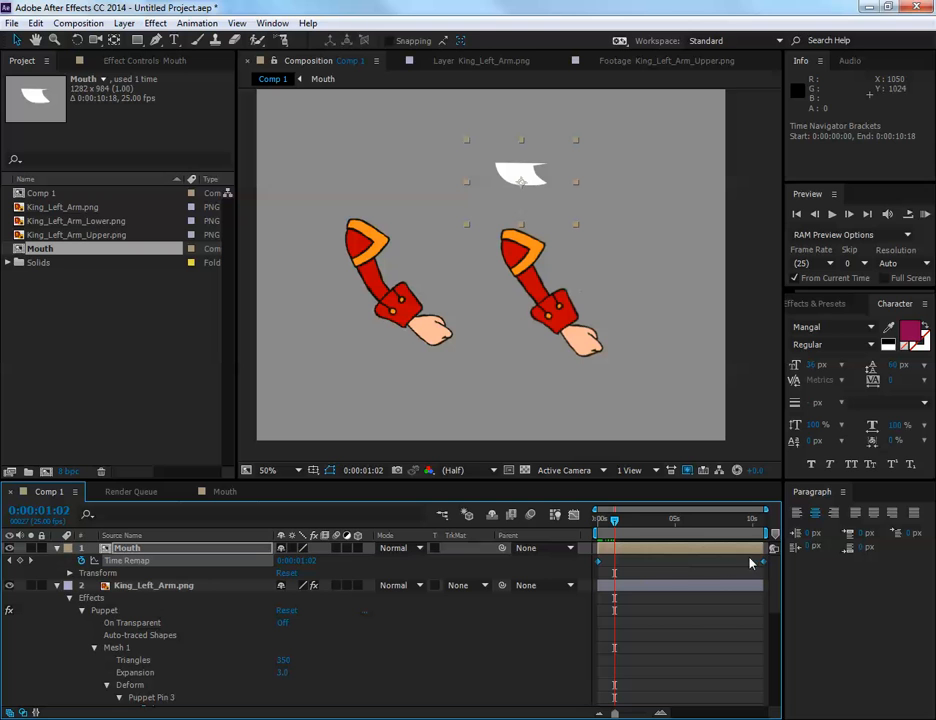
pyautogui.moveTo(763, 561); pyautogui.dragTo(614, 567)
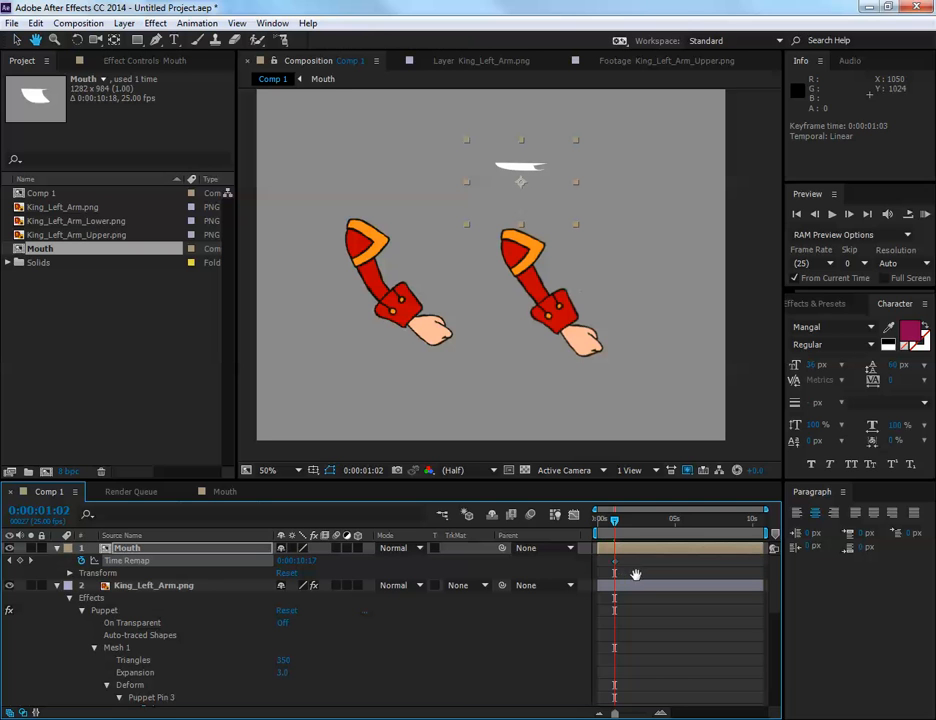
pyautogui.hotkey('ctrl', 'z')
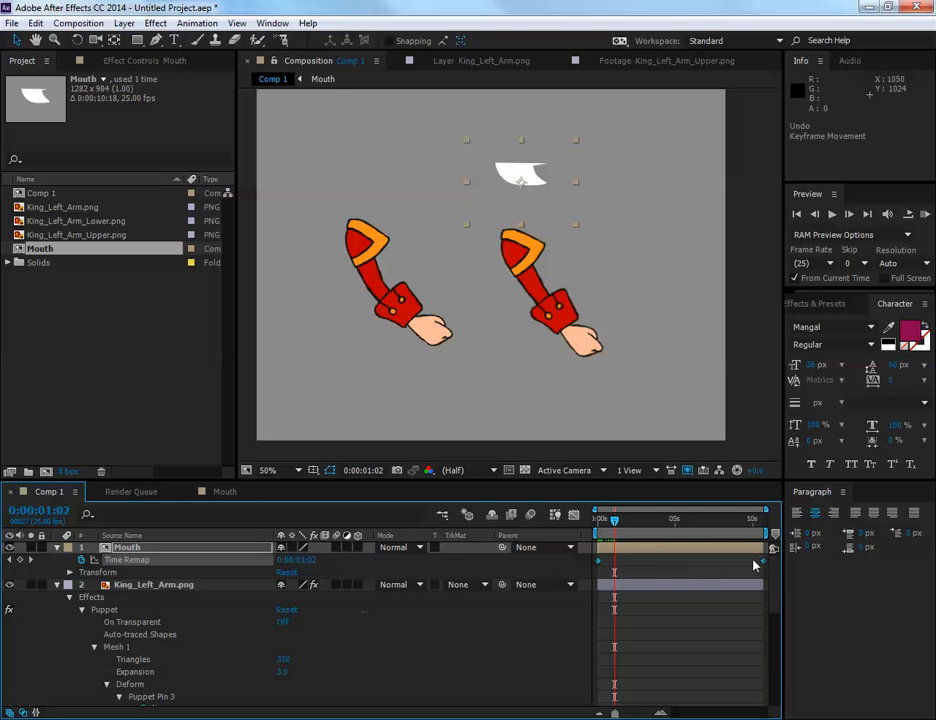
# Move the Mouth layer's last Time Remap keyframe to about two seconds, and replace it with a 0:00:04:15 keyframe at 0:00:00:22
pyautogui.moveTo(763, 562); pyautogui.dragTo(756, 595)
pyautogui.scroll(2, 626, 568)
pyautogui.moveTo(662, 522); pyautogui.dragTo(653, 551)
pyautogui.click(21, 561)
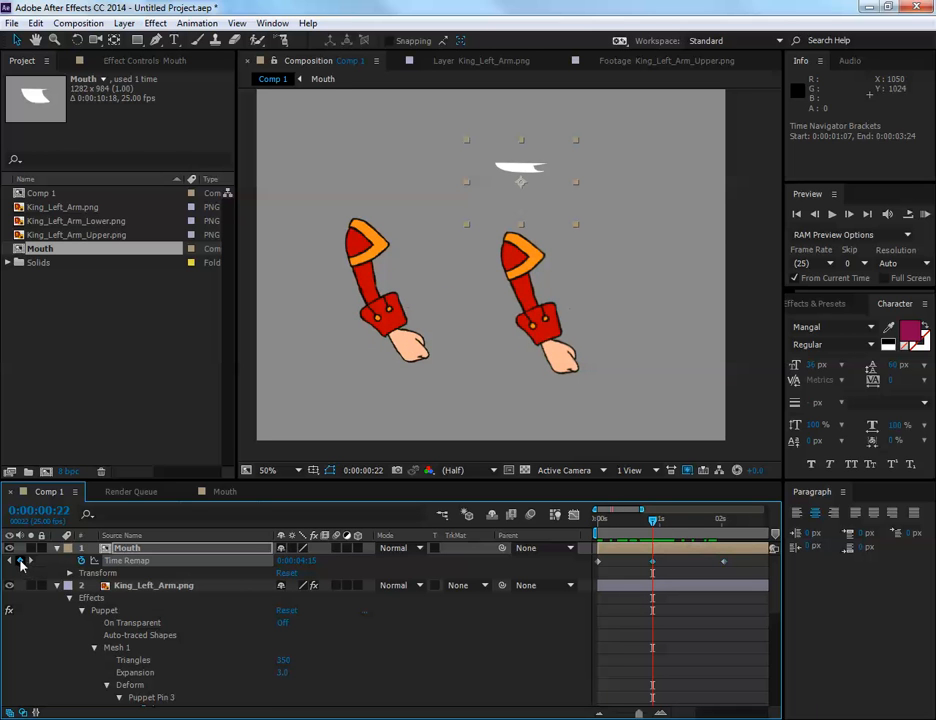
pyautogui.click(723, 562)
pyautogui.press('Delete')
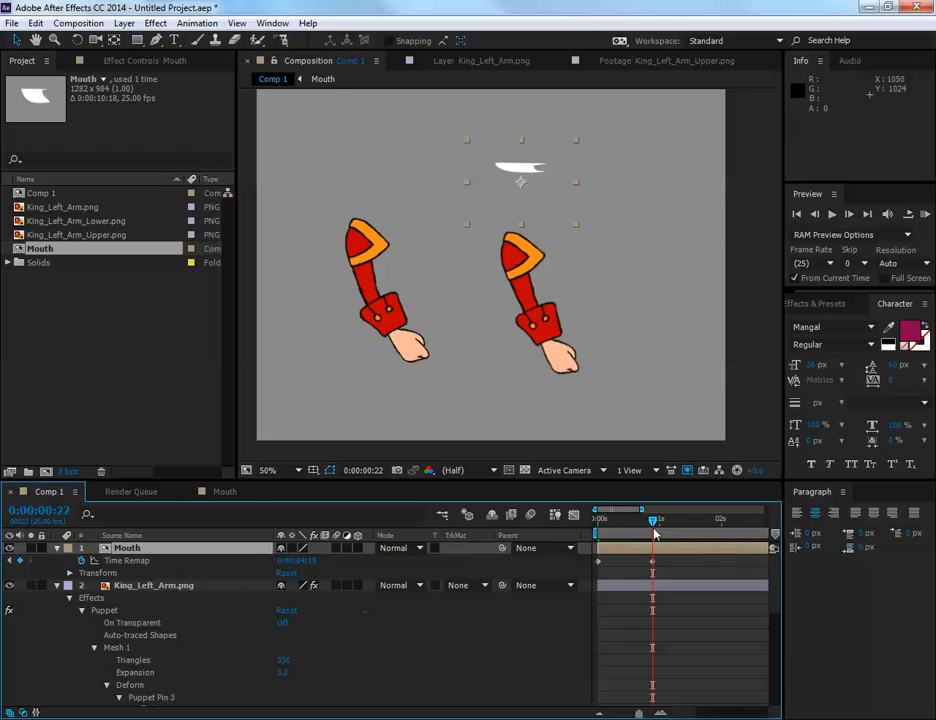
# Add a 0:00:02:23 Time Remap keyframe at 0:00:00:14, move it to 0:00:01:06, and scrub through the mouth motion
pyautogui.moveTo(655, 535); pyautogui.dragTo(631, 530)
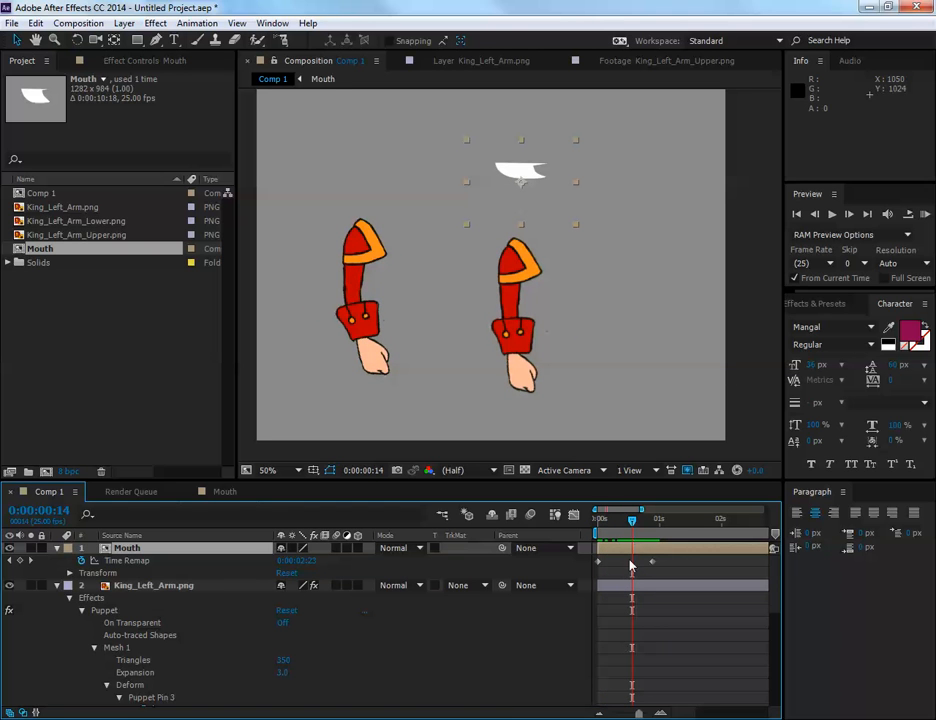
pyautogui.click(21, 560)
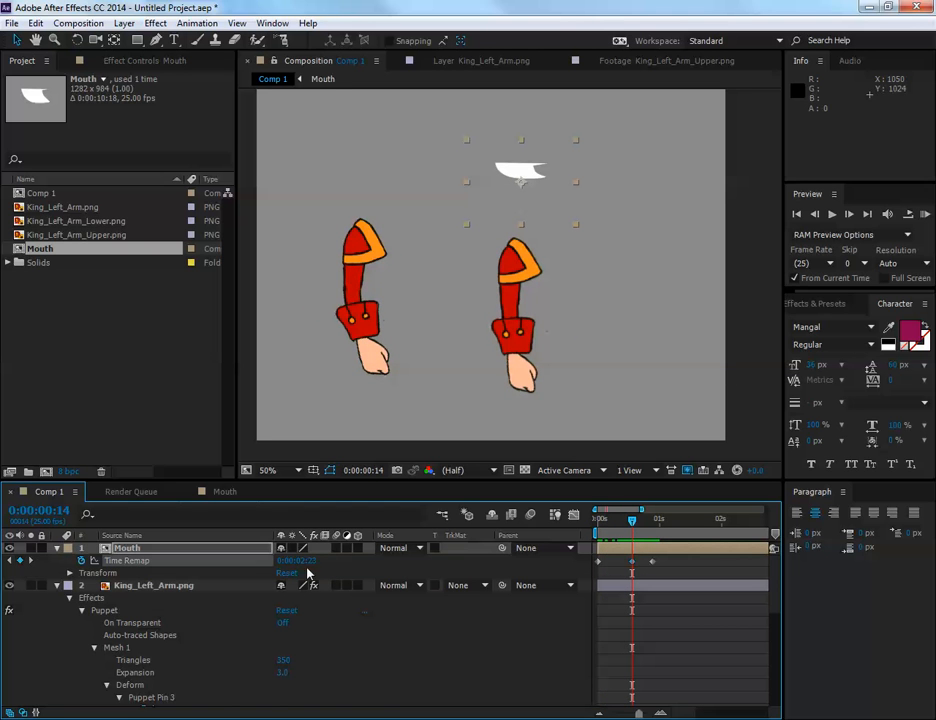
pyautogui.moveTo(645, 563); pyautogui.dragTo(672, 561)
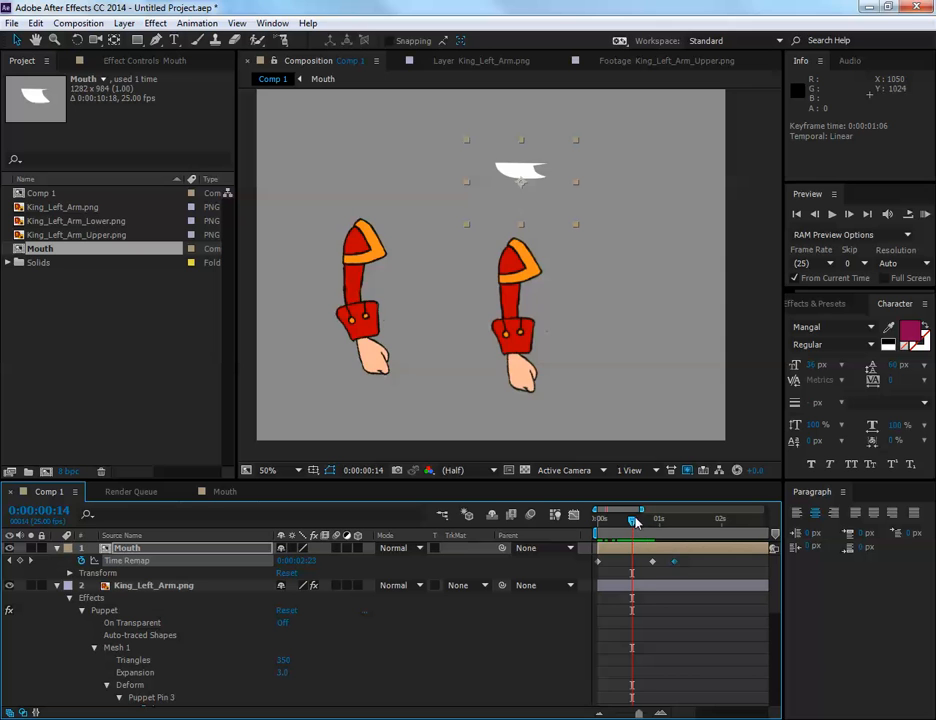
pyautogui.moveTo(632, 521); pyautogui.dragTo(605, 574)
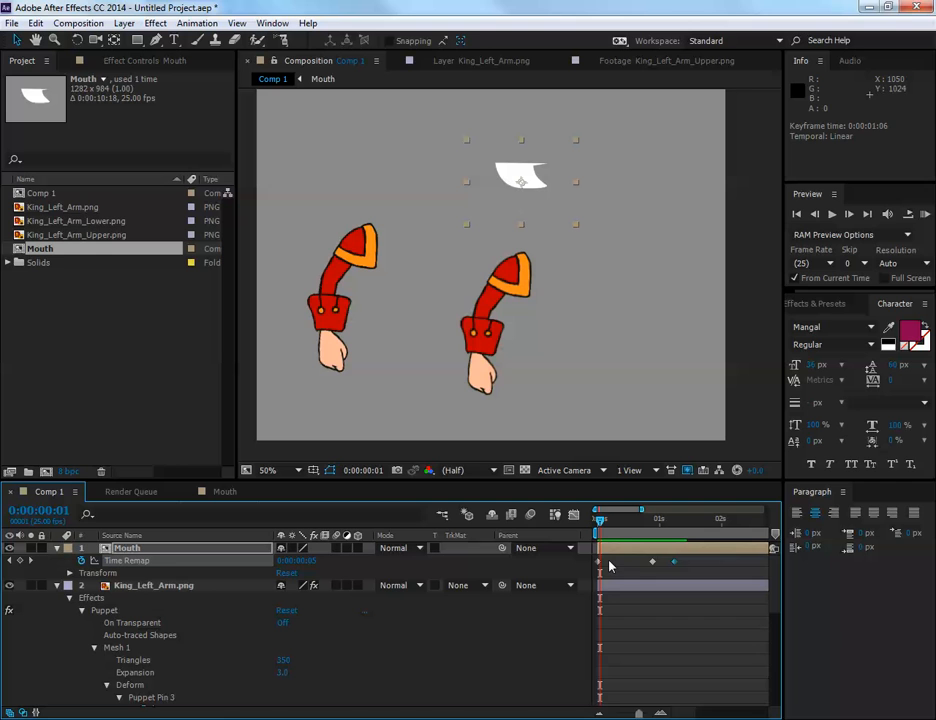
pyautogui.moveTo(600, 523); pyautogui.dragTo(648, 518)
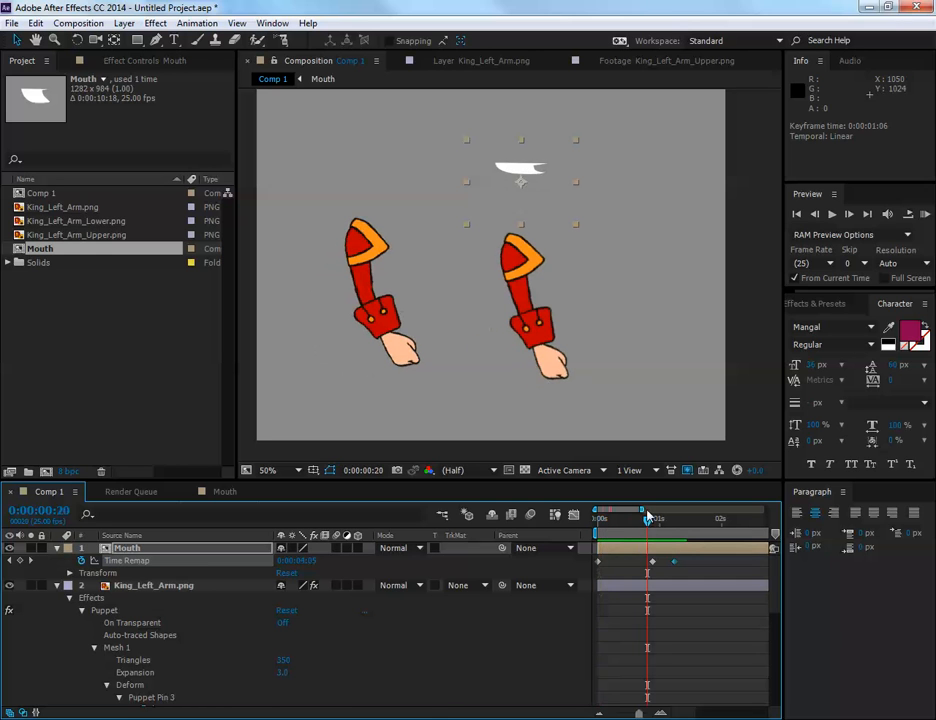